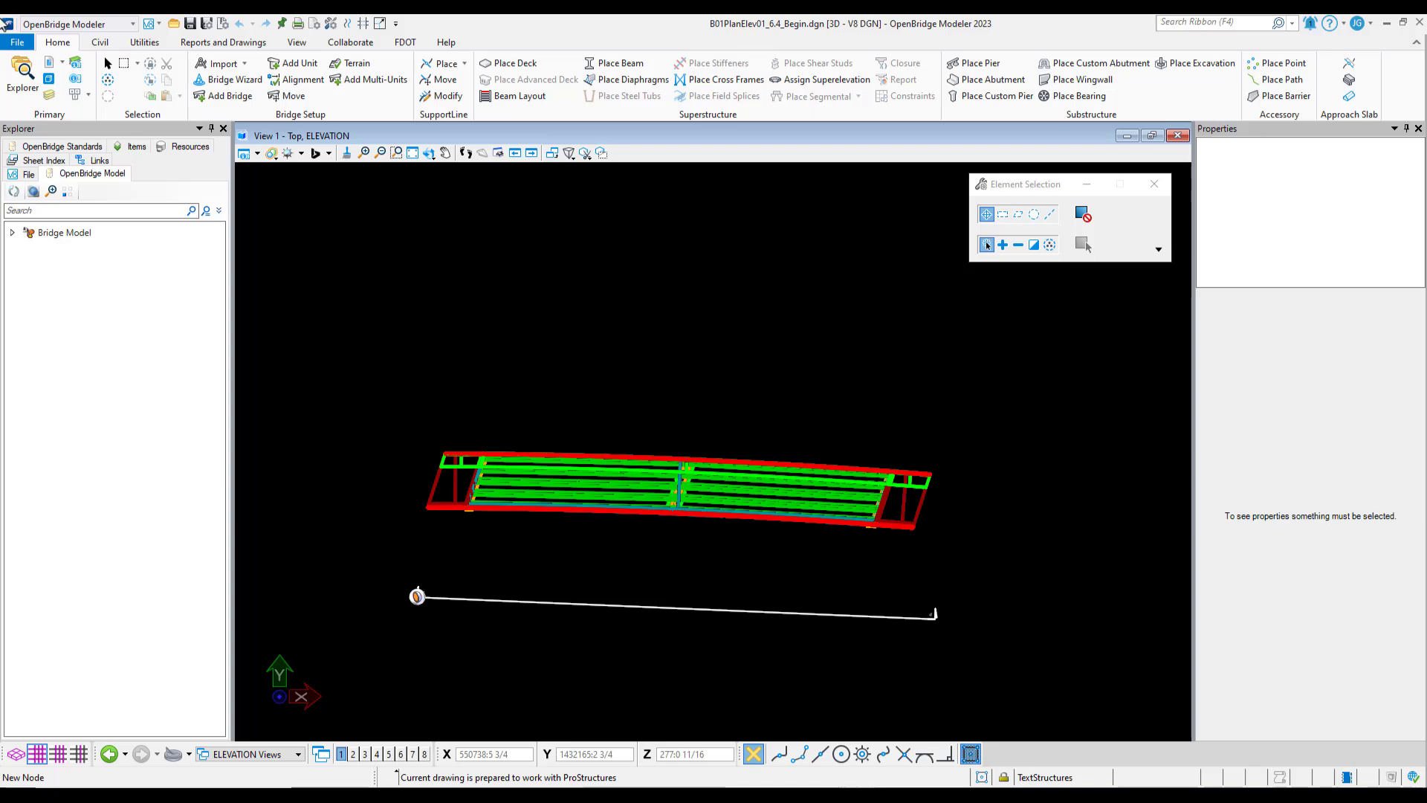
- Open the Civil Labeler to examine the label categories available under Structures, and close it
{"action": "left_click", "coordinate": [223, 42]}
{"action": "left_click", "coordinate": [778, 78]}
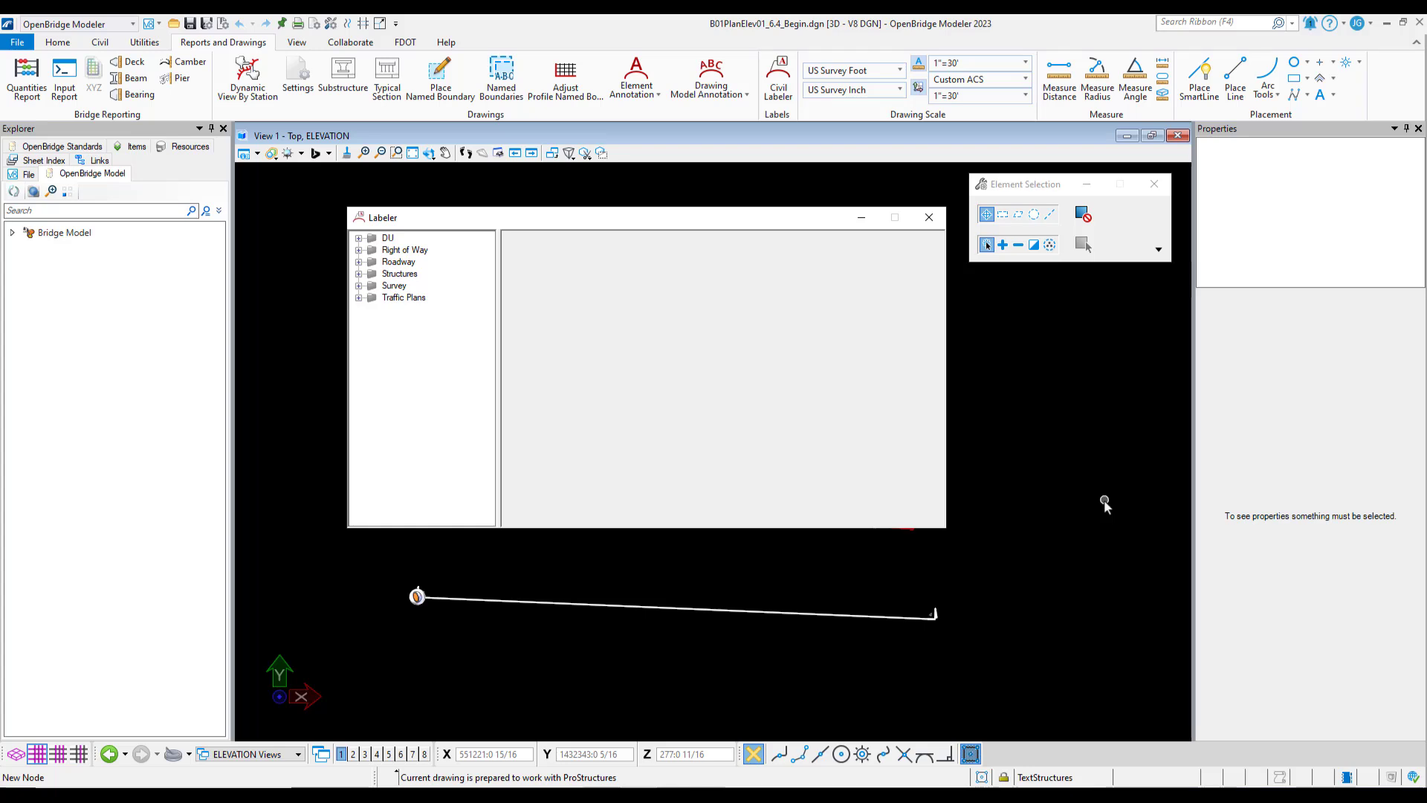
{"action": "left_click", "coordinate": [359, 274]}
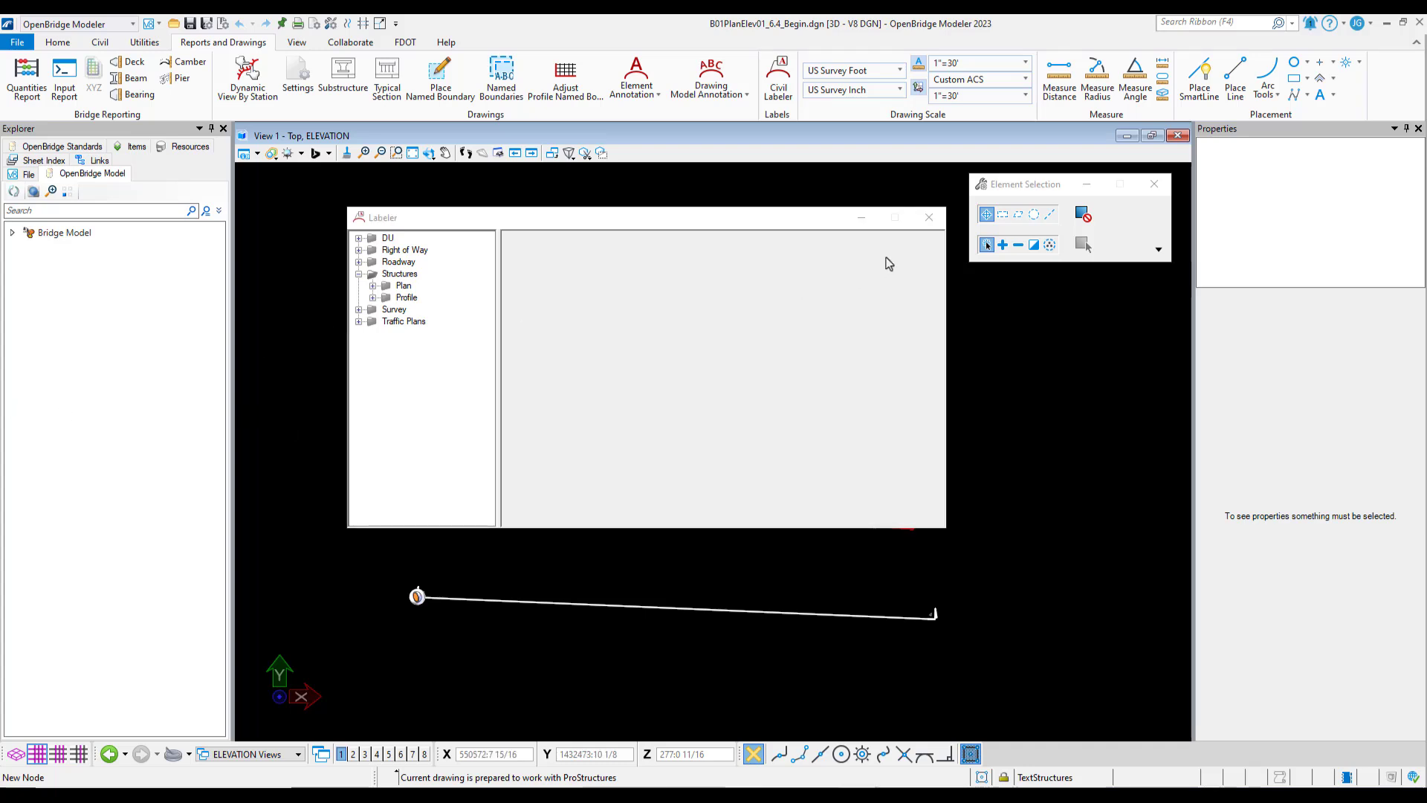
{"action": "left_click", "coordinate": [928, 217]}
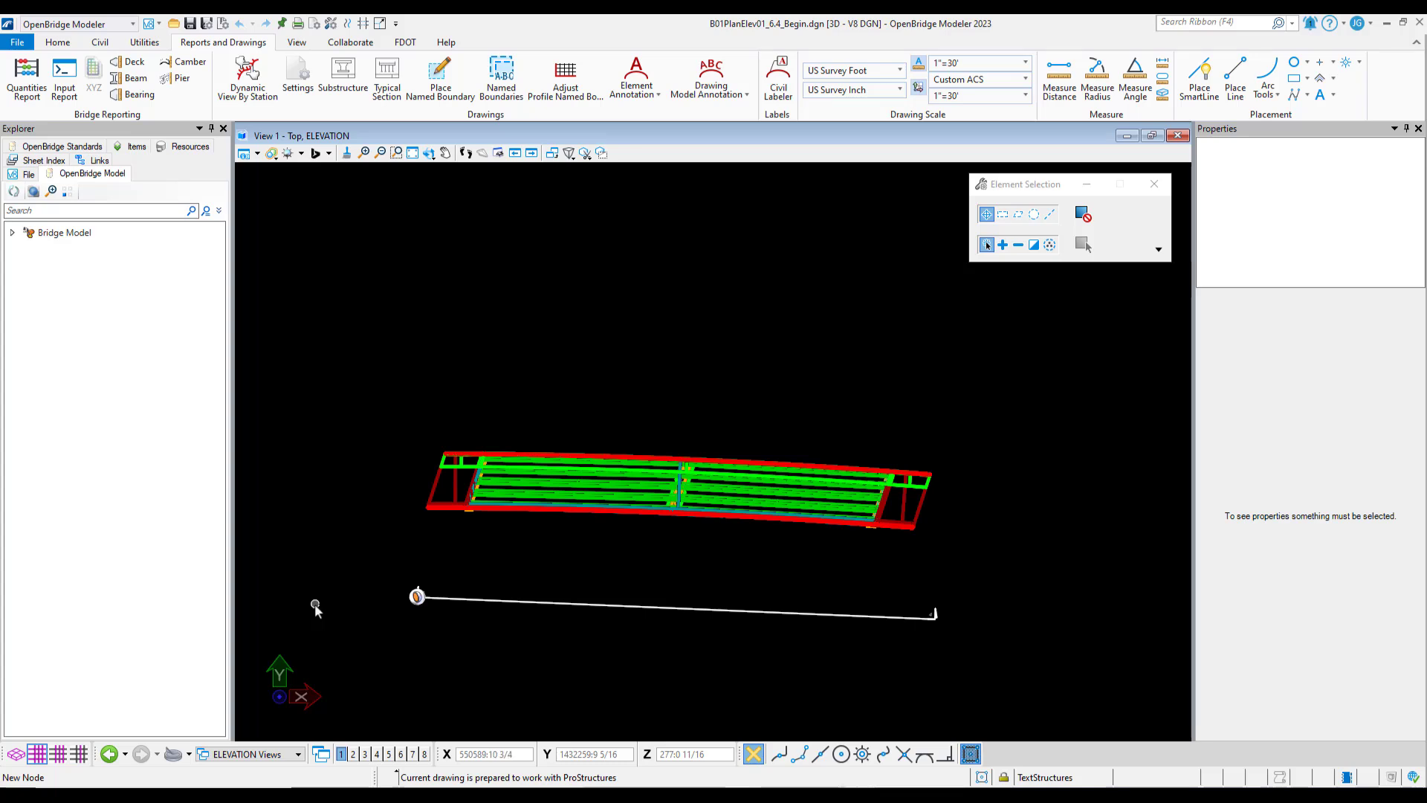
- Open the PLAN_1 drawing view and turn off the pier column and pier cap concrete levels of its PLAN reference
{"action": "left_click", "coordinate": [263, 757]}
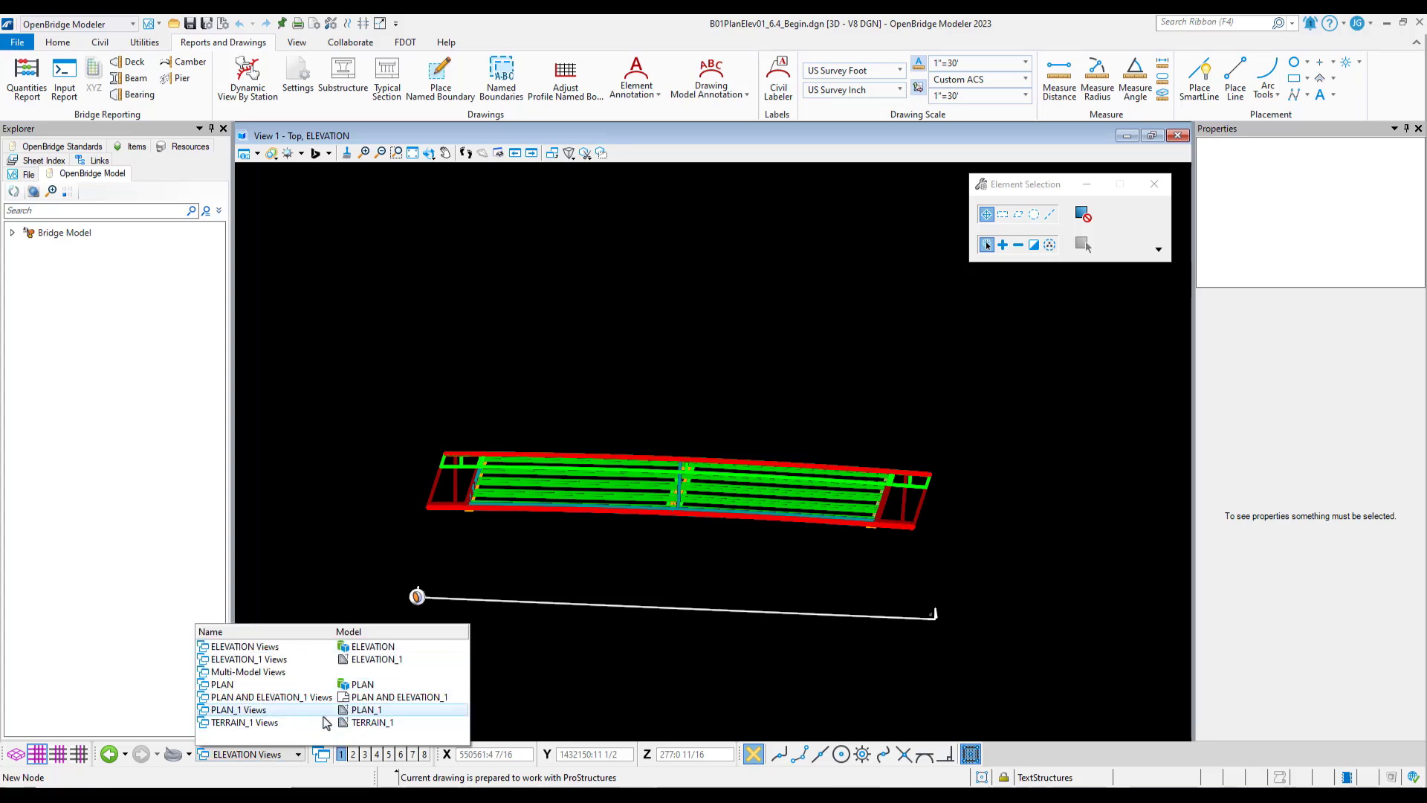
{"action": "left_click", "coordinate": [239, 709]}
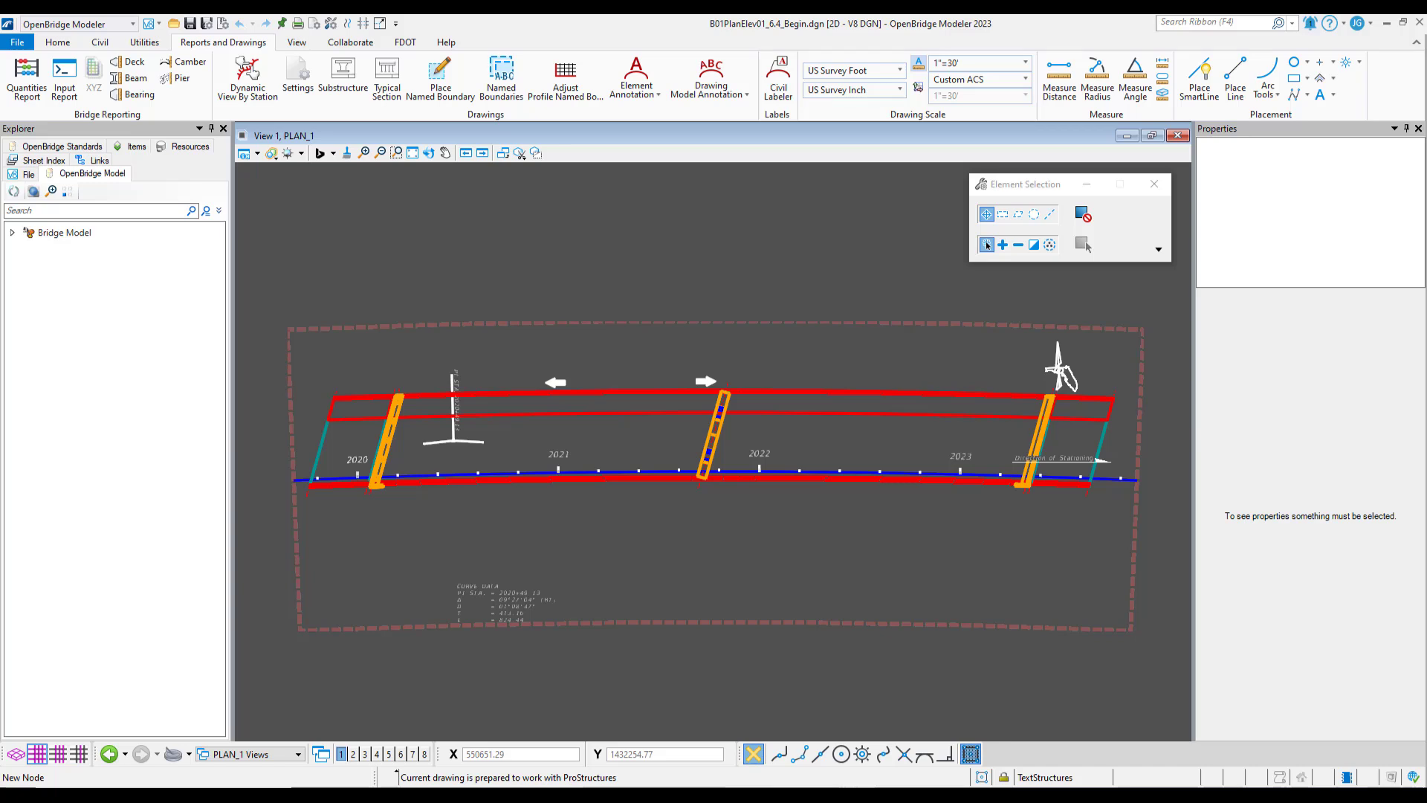
{"action": "left_click", "coordinate": [58, 42]}
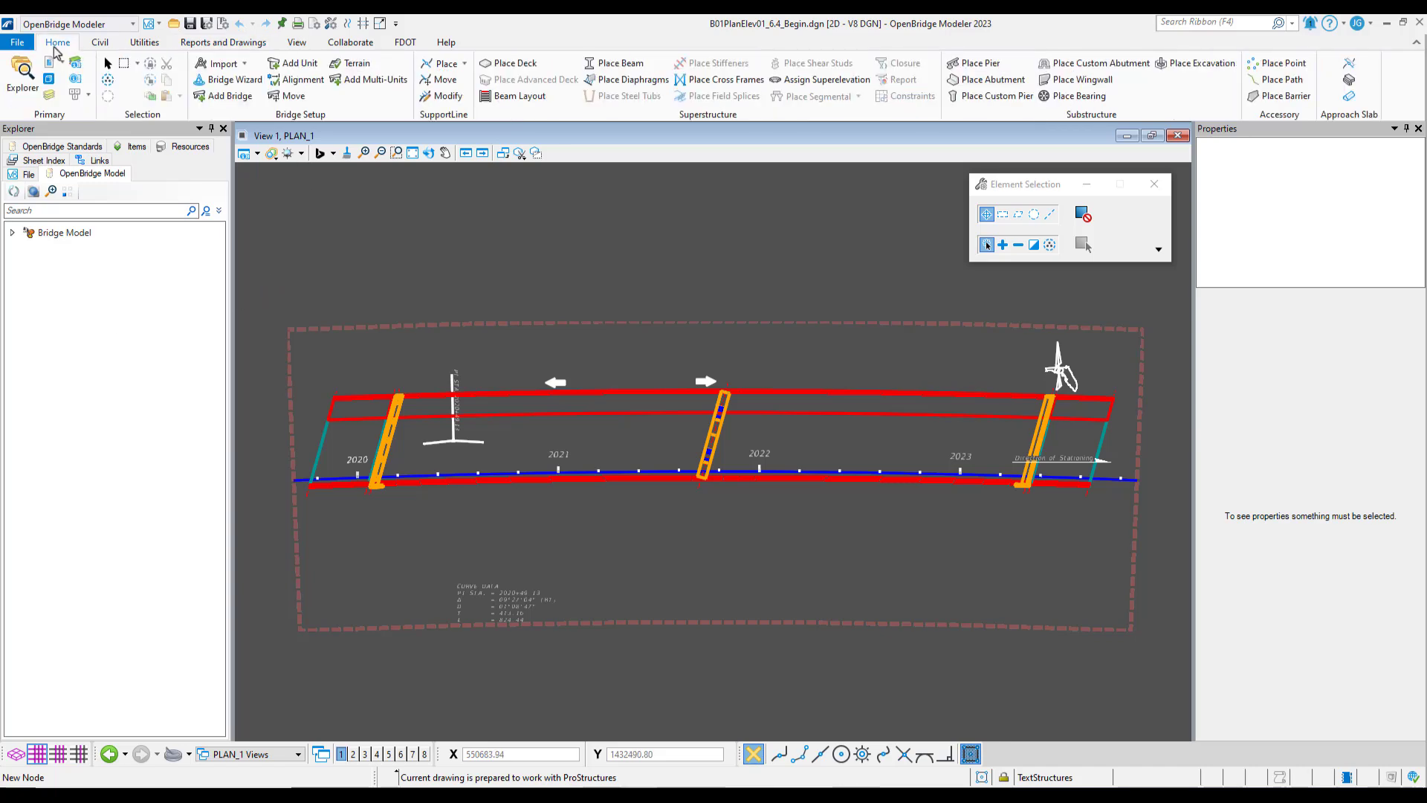
{"action": "left_click", "coordinate": [49, 94]}
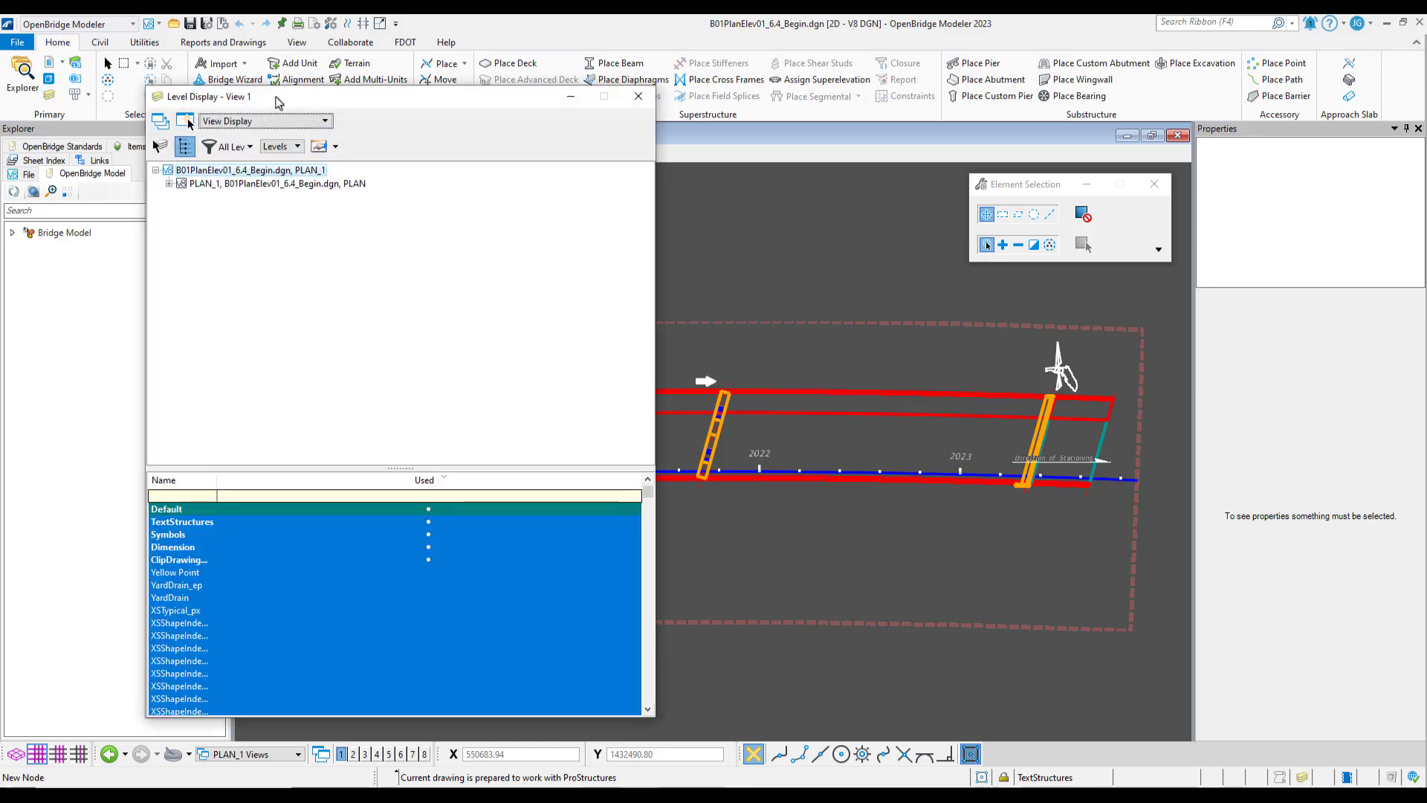
{"action": "left_click", "coordinate": [253, 183]}
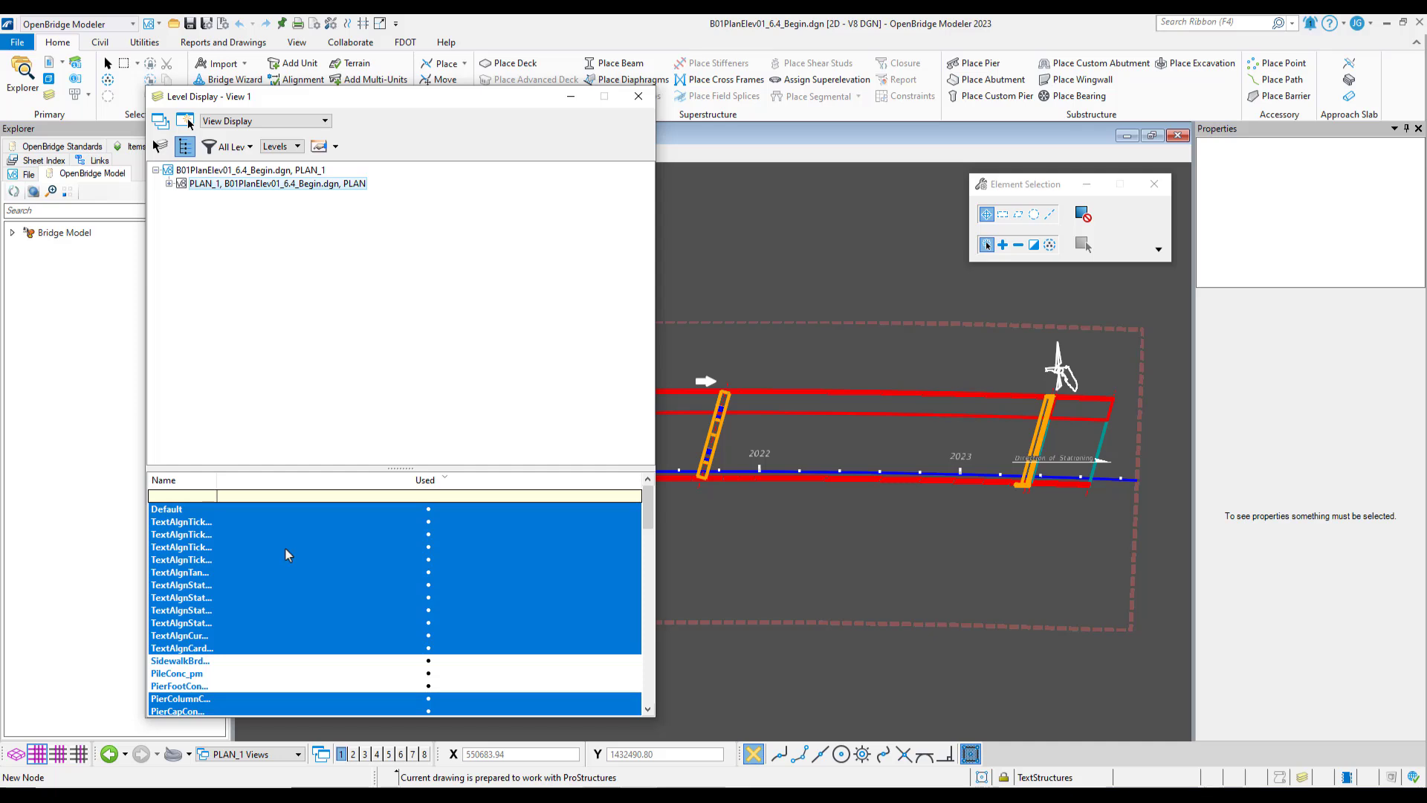
{"action": "scroll", "coordinate": [270, 570], "scroll_direction": "down", "scroll_amount": 5}
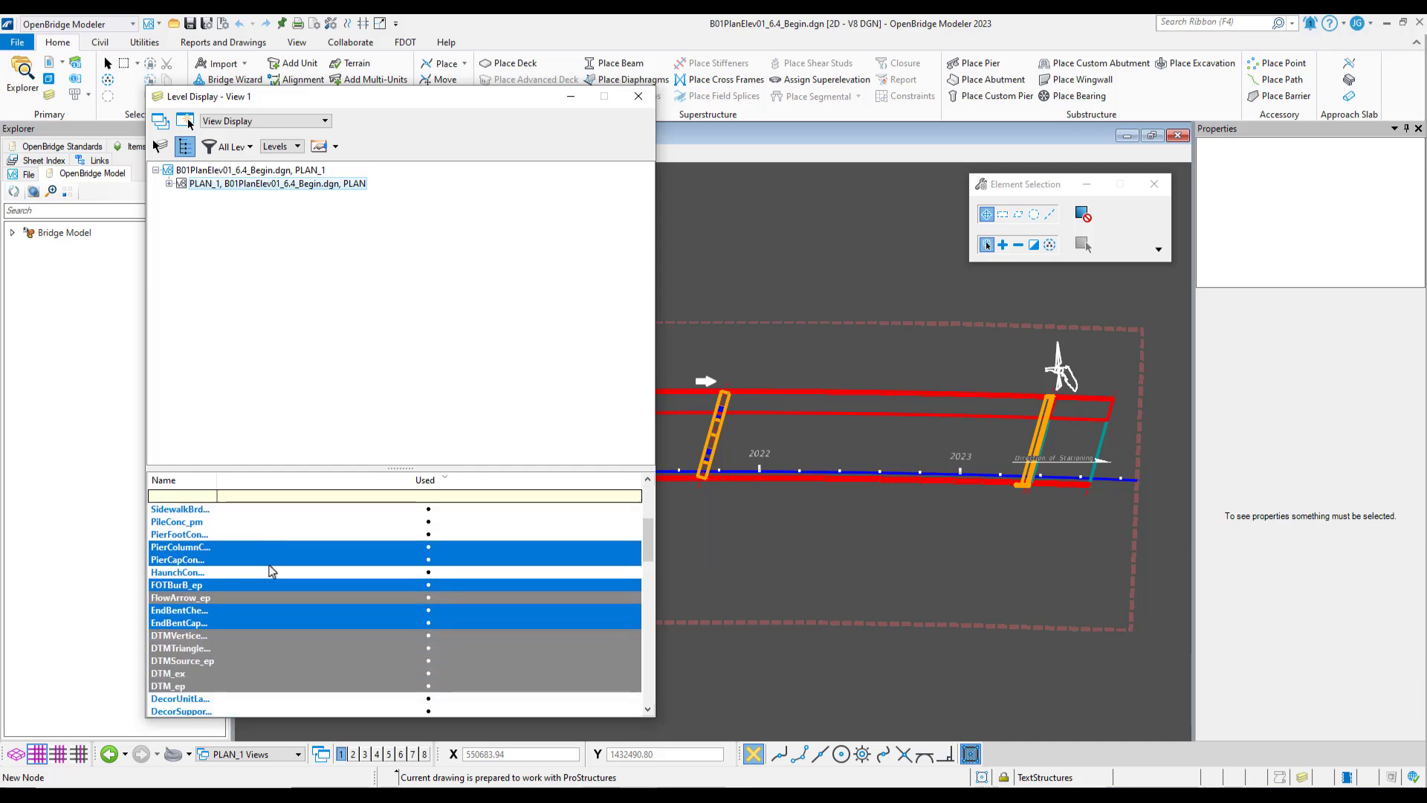
{"action": "scroll", "coordinate": [269, 565], "scroll_direction": "up", "scroll_amount": 1}
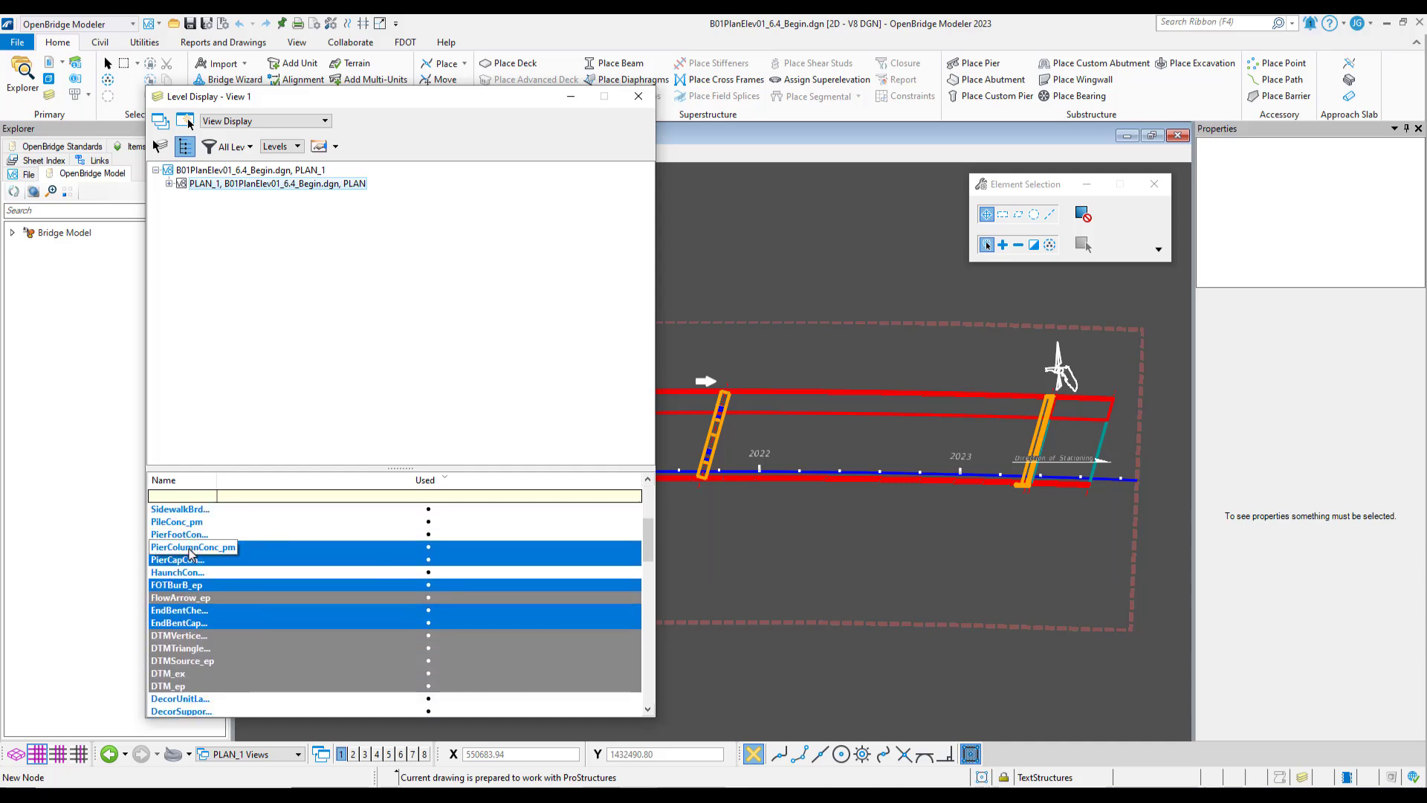
{"action": "left_click", "coordinate": [249, 552]}
{"action": "left_click", "coordinate": [242, 561]}
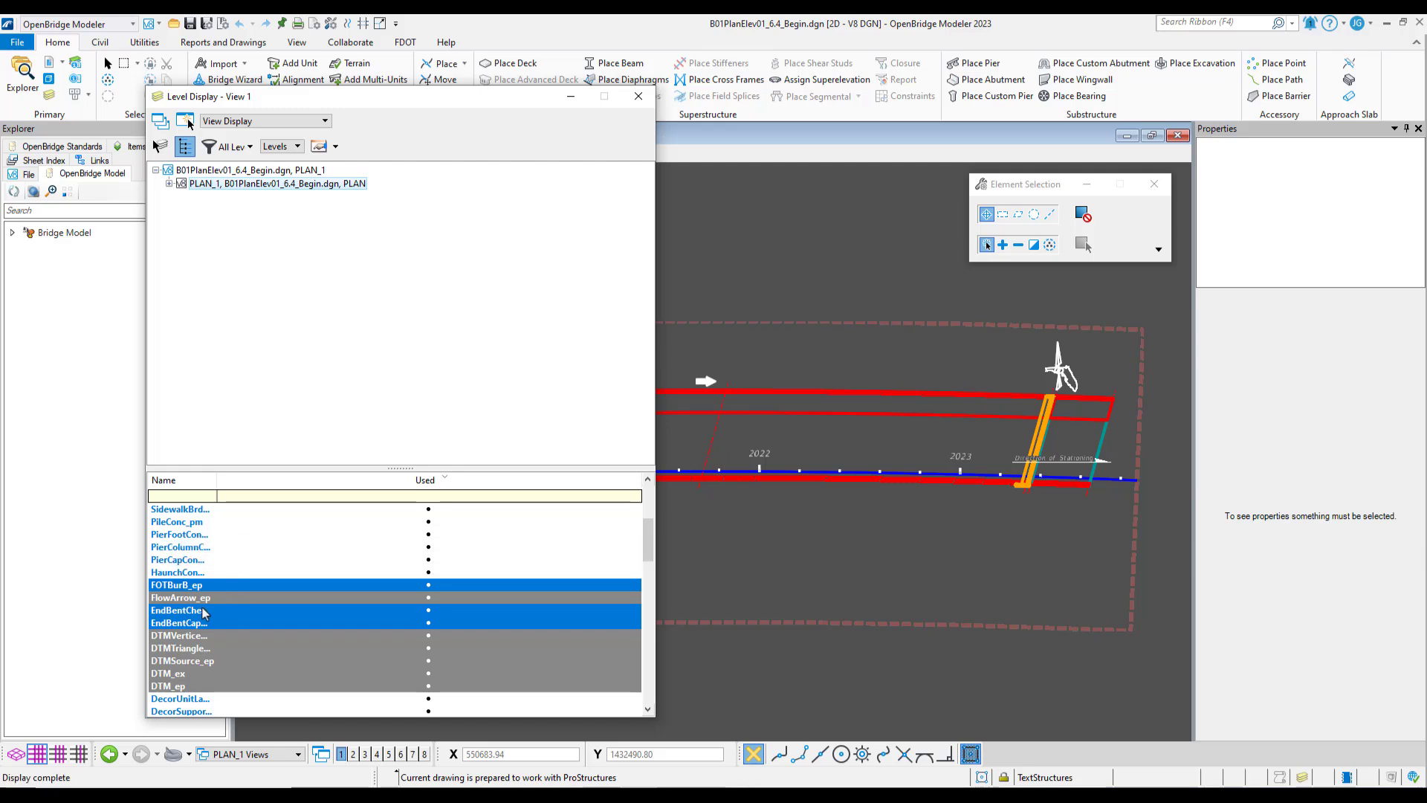
- Turn off the two end bent levels, EndBentChe... and EndBentCap..., in the PLAN reference and close the level display
{"action": "left_click", "coordinate": [233, 610]}
{"action": "left_click", "coordinate": [233, 623]}
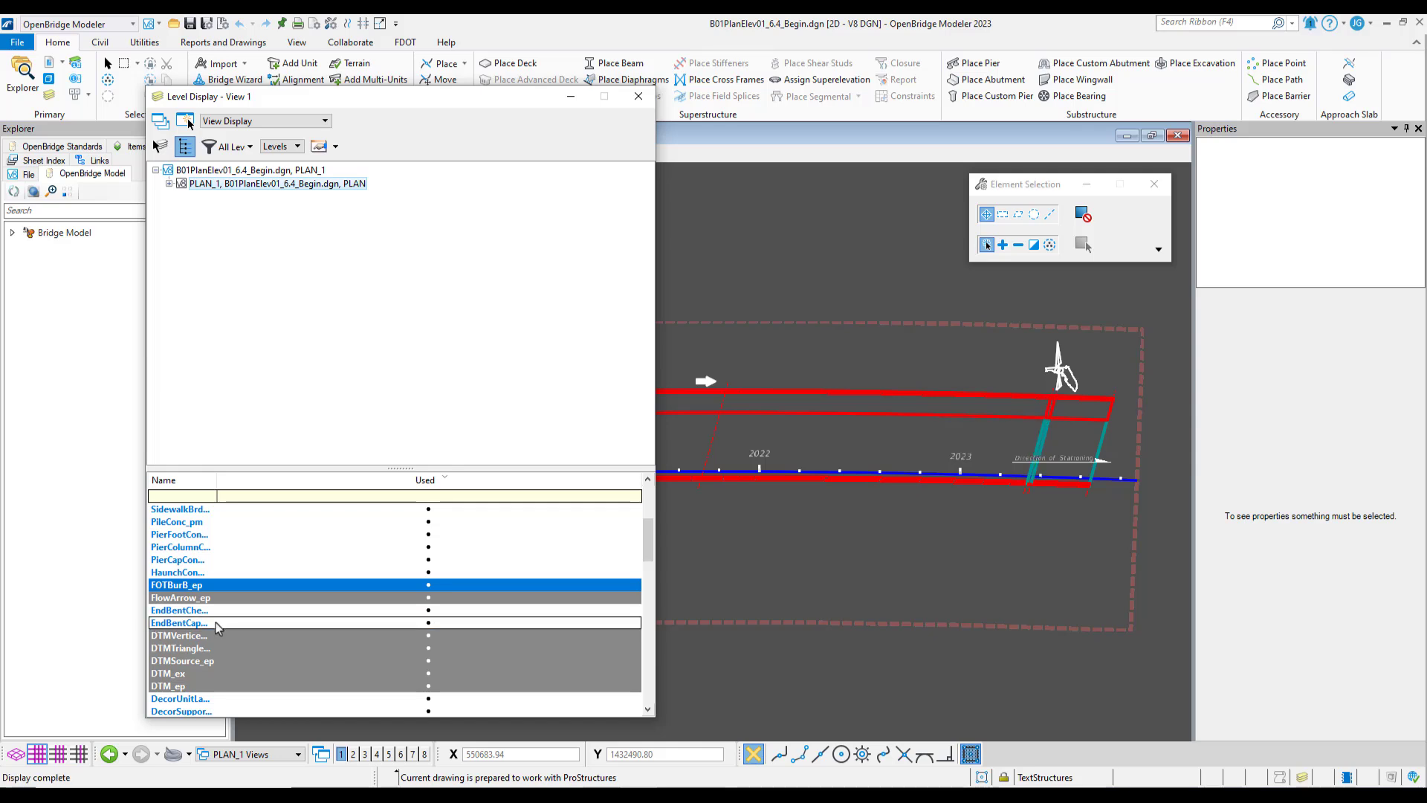
{"action": "scroll", "coordinate": [224, 620], "scroll_direction": "down", "scroll_amount": 1}
{"action": "scroll", "coordinate": [225, 623], "scroll_direction": "down", "scroll_amount": 2}
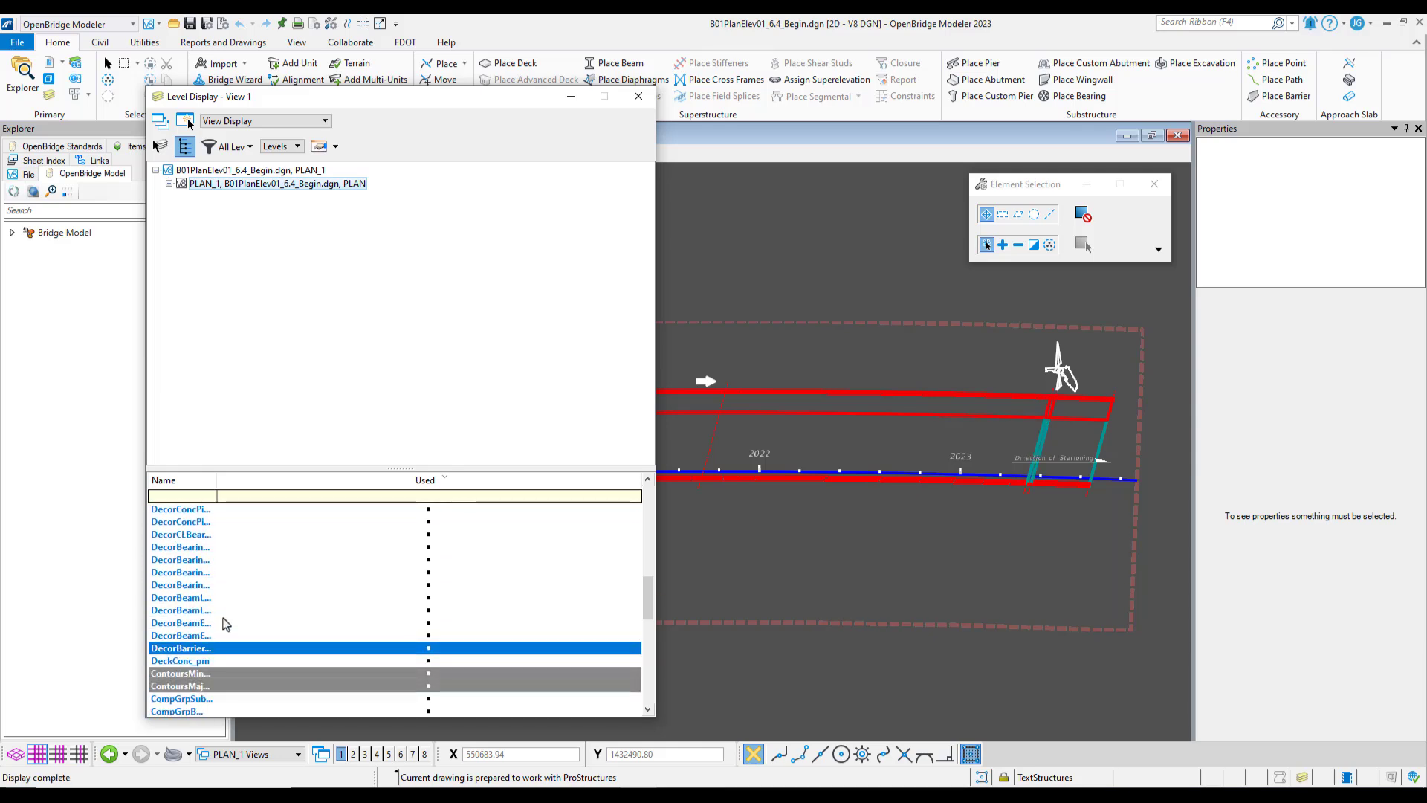
{"action": "scroll", "coordinate": [219, 618], "scroll_direction": "up", "scroll_amount": 5}
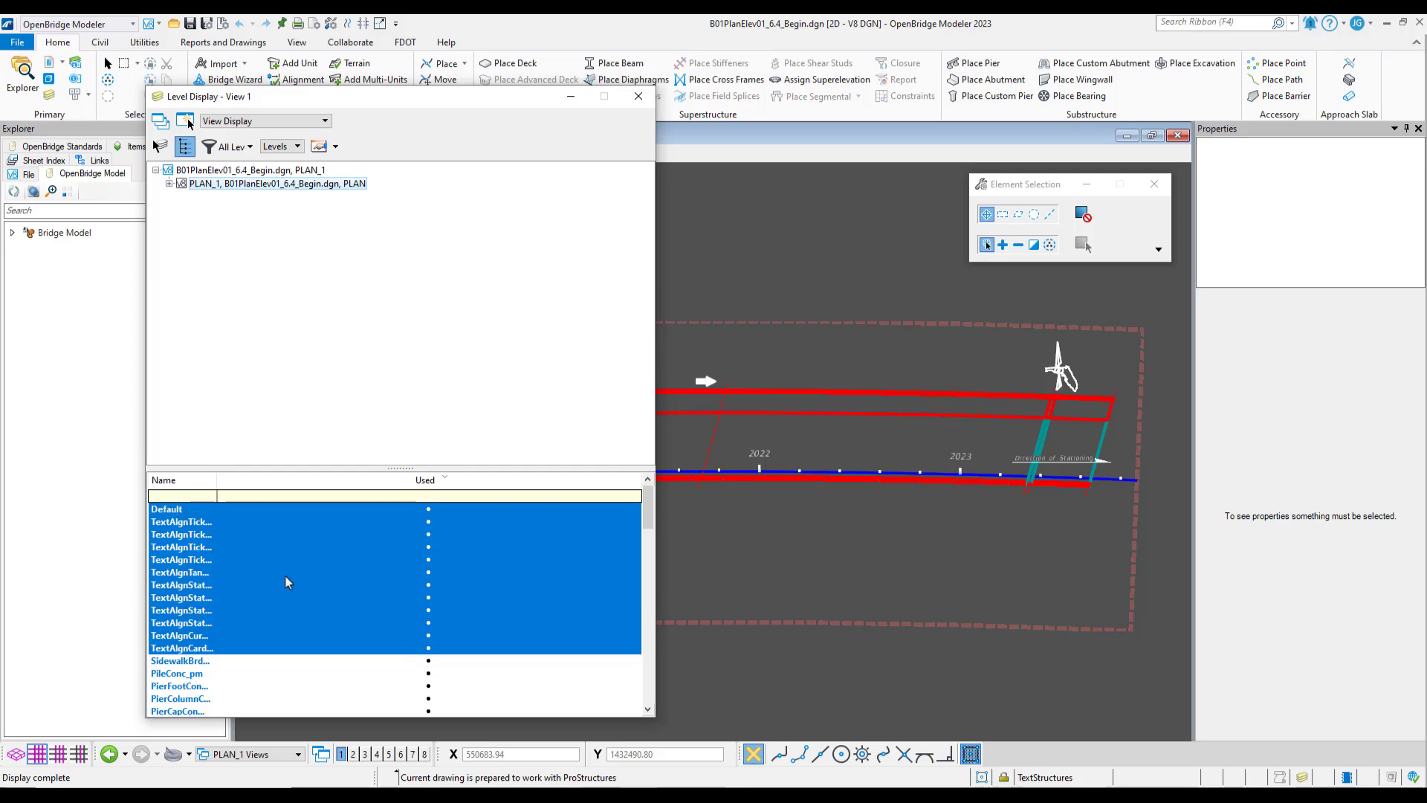
{"action": "left_click", "coordinate": [637, 97]}
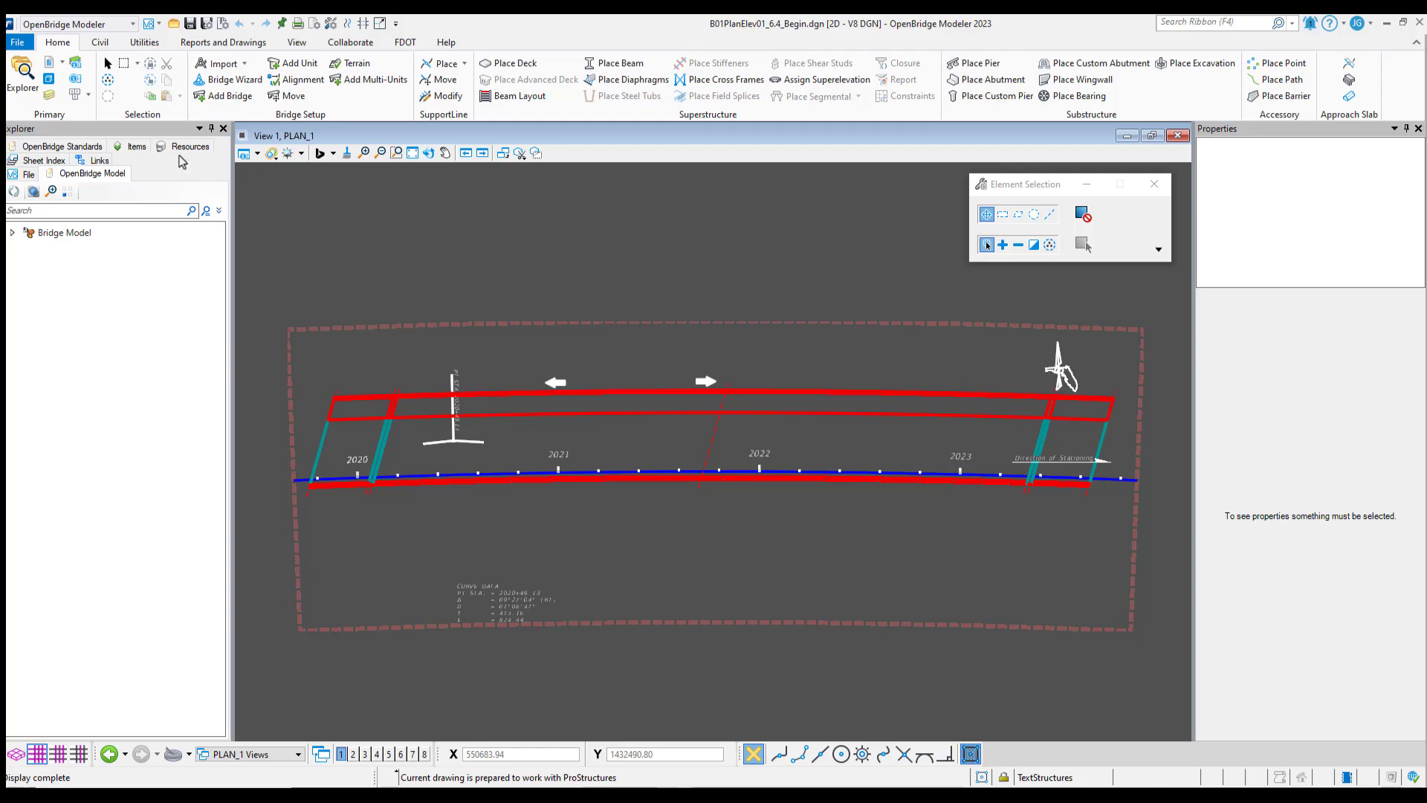
- Open the Civil Labeler and choose the Station_End Bent label from the Structures Plan group
{"action": "left_click", "coordinate": [235, 45]}
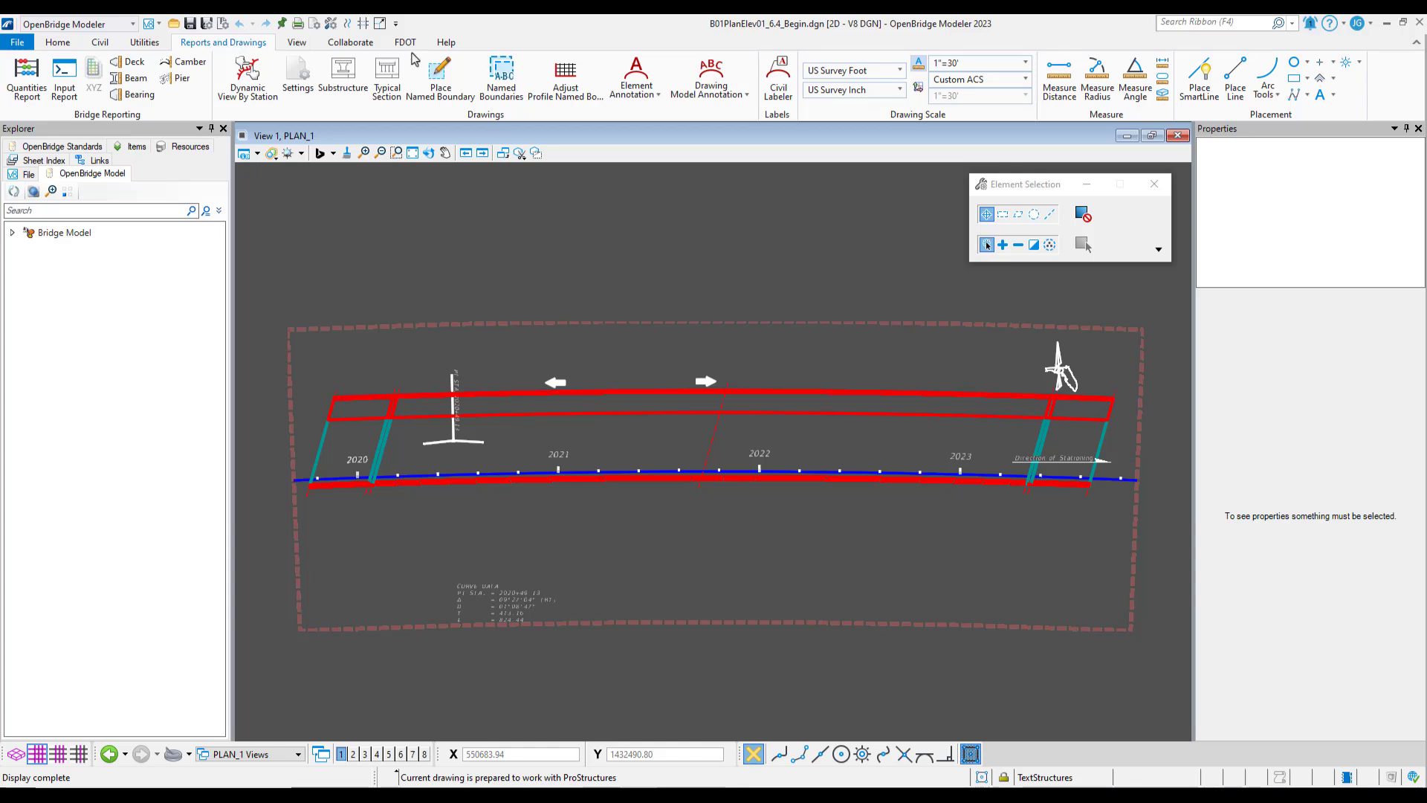
{"action": "left_click", "coordinate": [781, 81]}
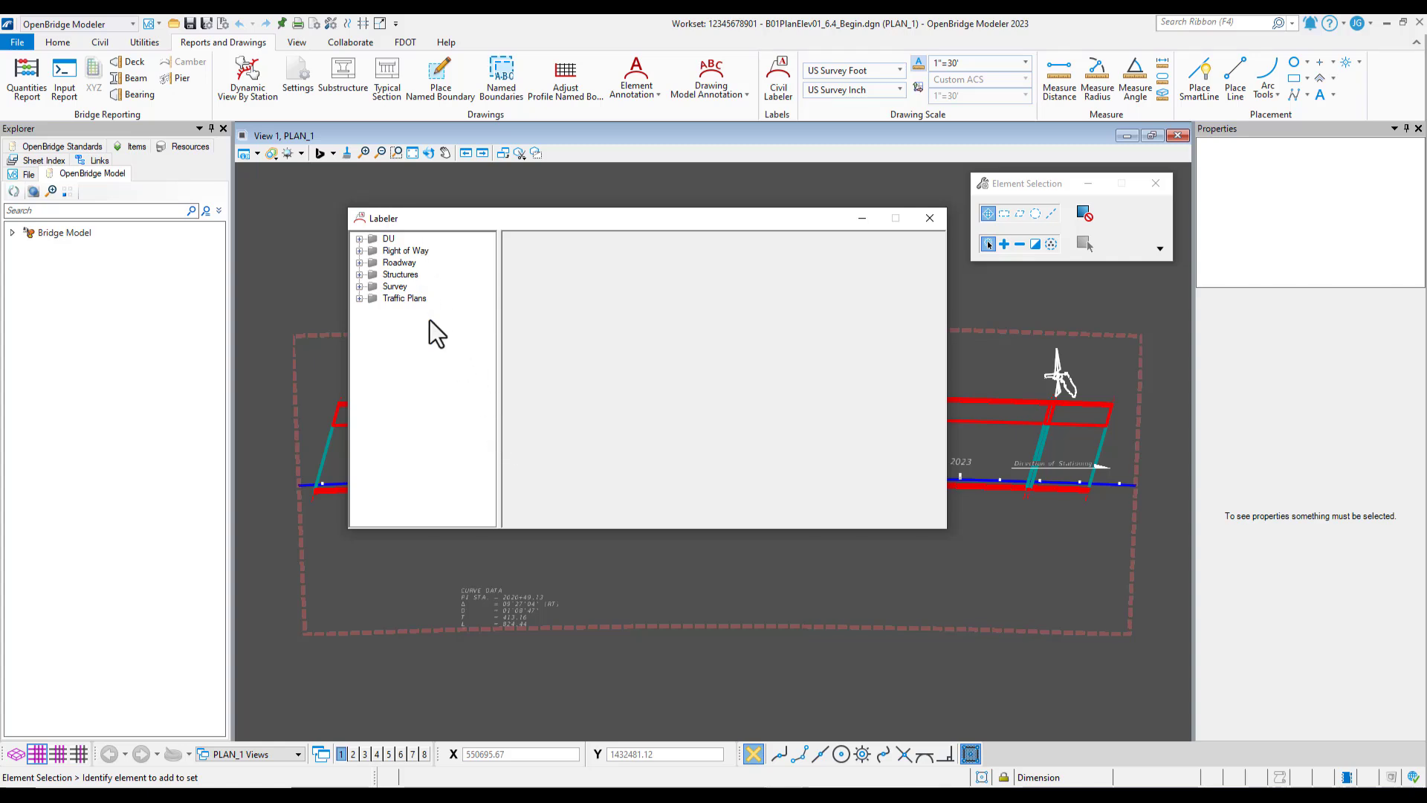
{"action": "left_click", "coordinate": [360, 274]}
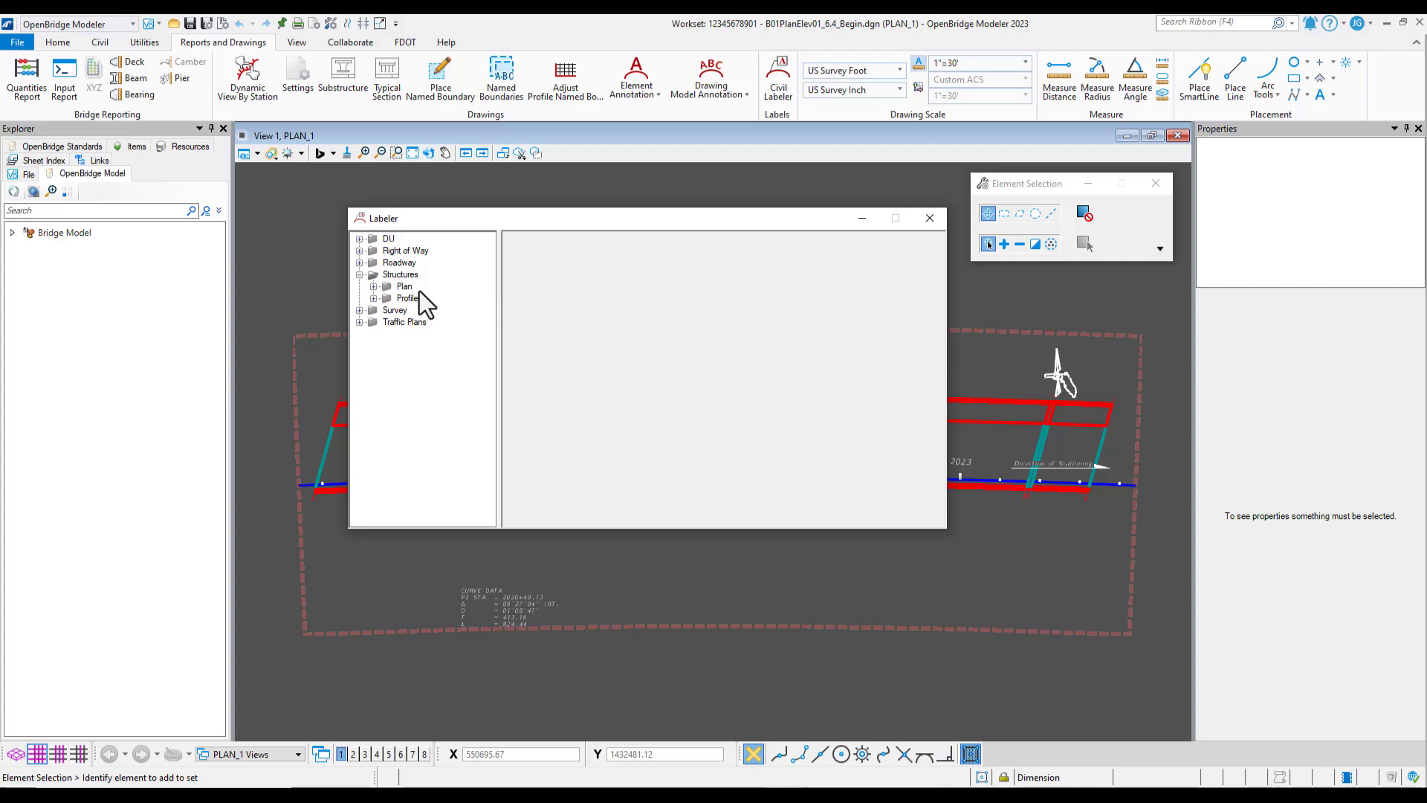
{"action": "left_click", "coordinate": [372, 299]}
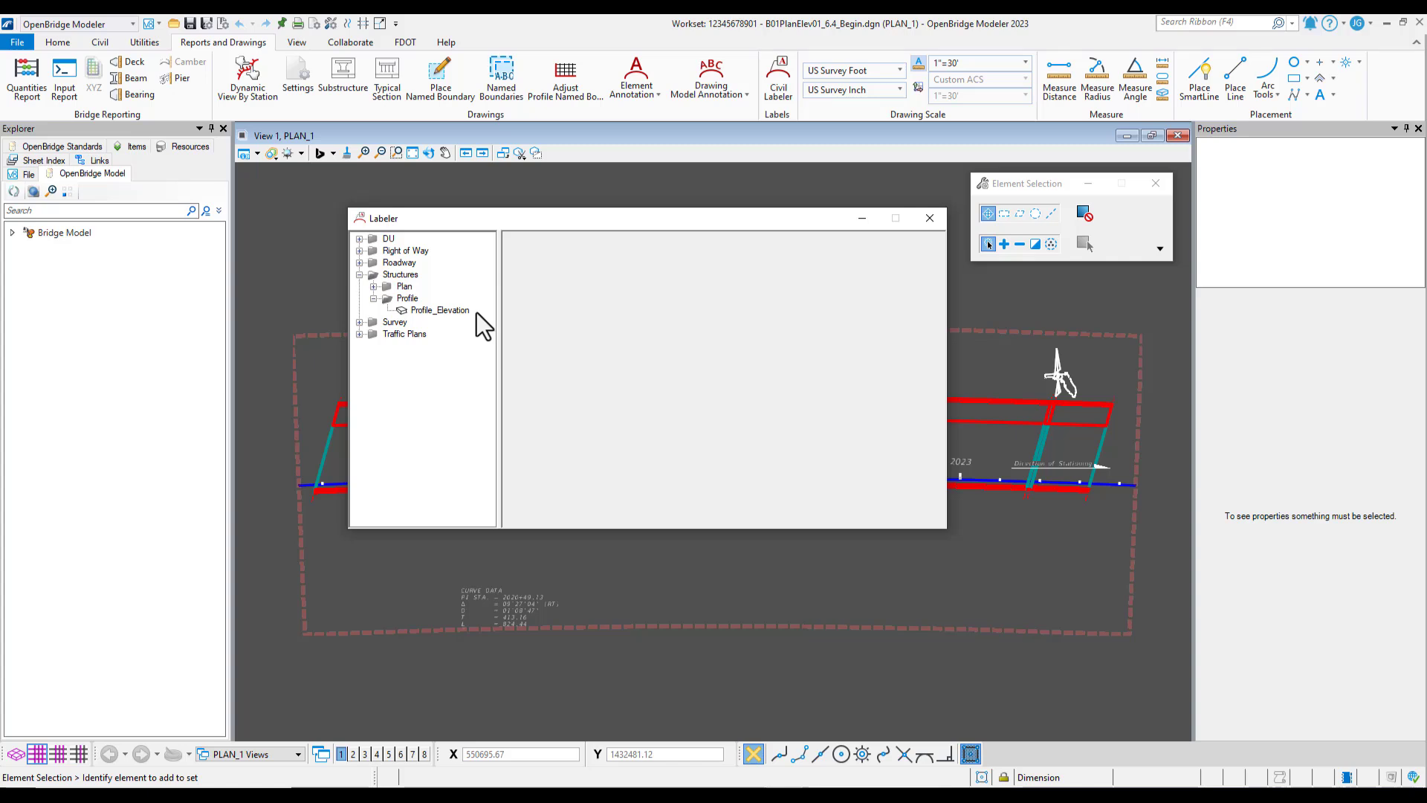
{"action": "left_click", "coordinate": [373, 298]}
{"action": "left_click", "coordinate": [373, 287]}
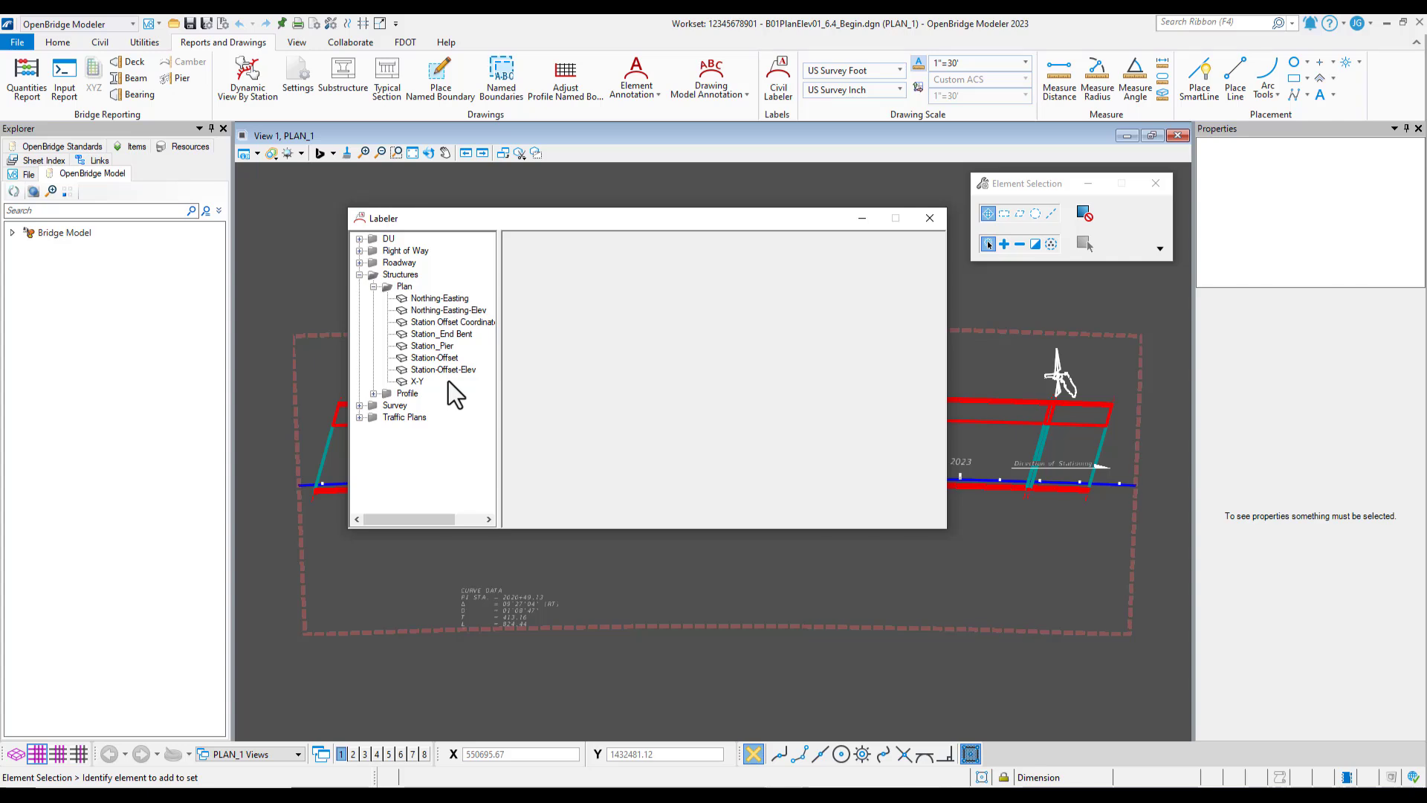
{"action": "left_click", "coordinate": [438, 333]}
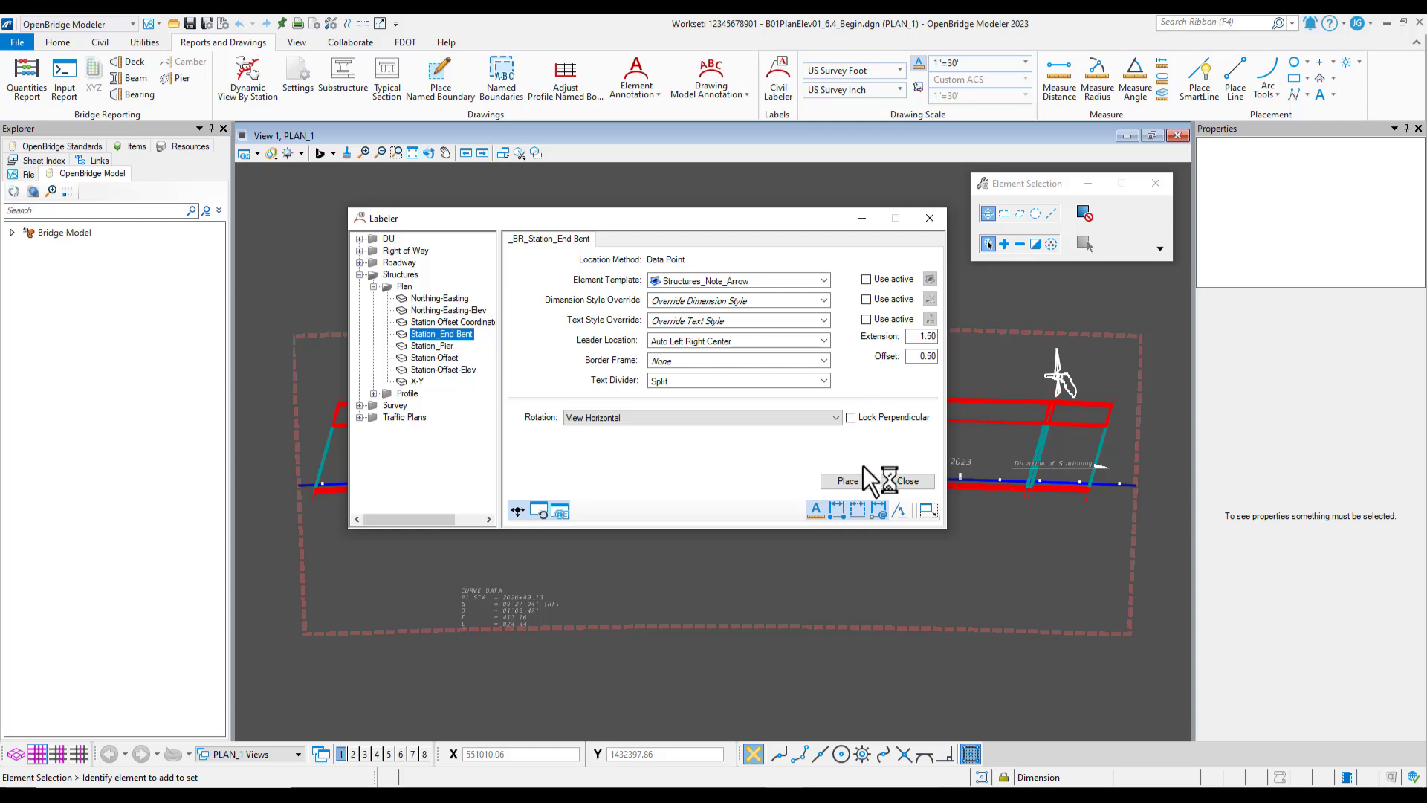
- Place the Station_End Bent label using the CL_WB alignment, with intersection snap at the end bent near station 2020 and its text below the deck
{"action": "left_click", "coordinate": [849, 483]}
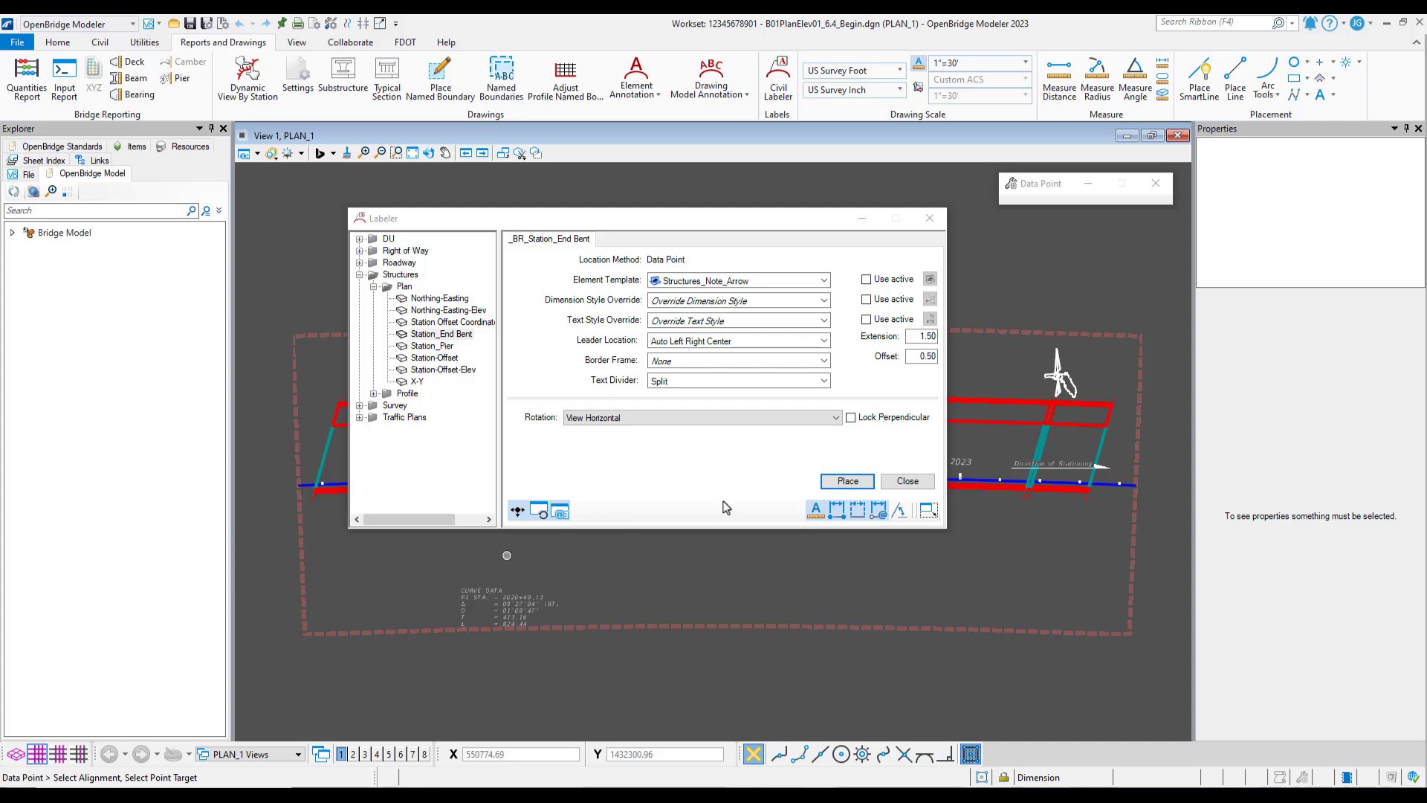
{"action": "left_click", "coordinate": [981, 477]}
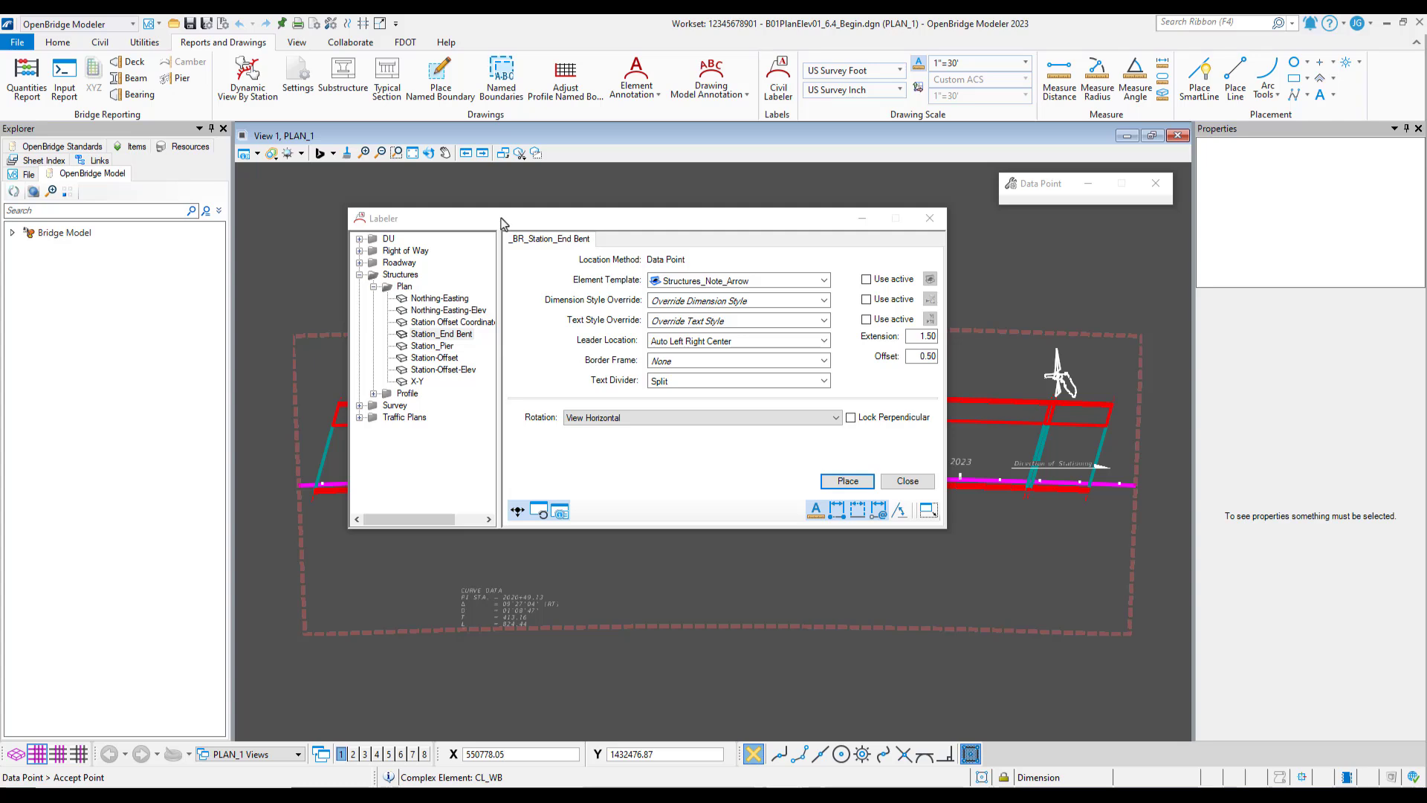
{"action": "left_click_drag", "start_coordinate": [501, 223], "coordinate": [1010, 243]}
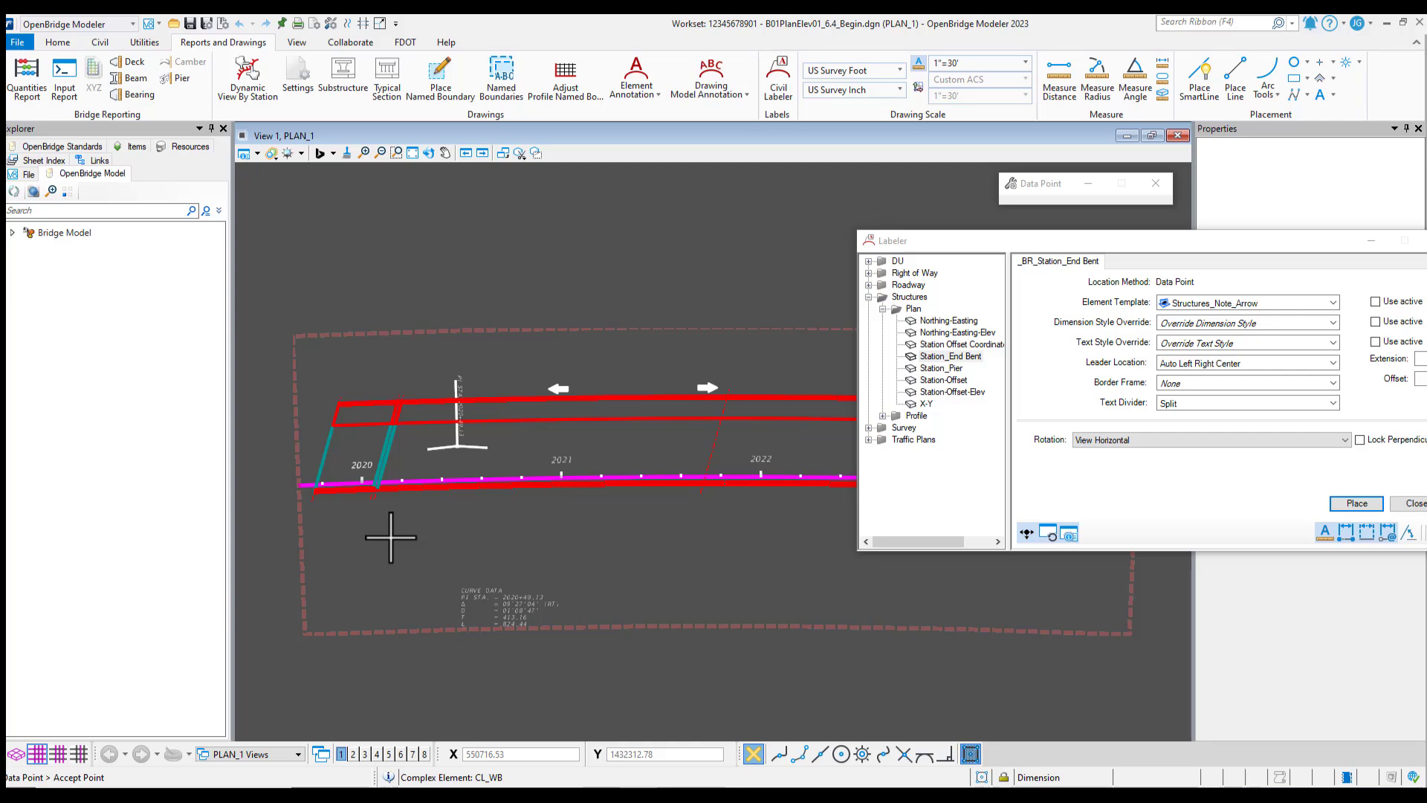
{"action": "left_click", "coordinate": [903, 756]}
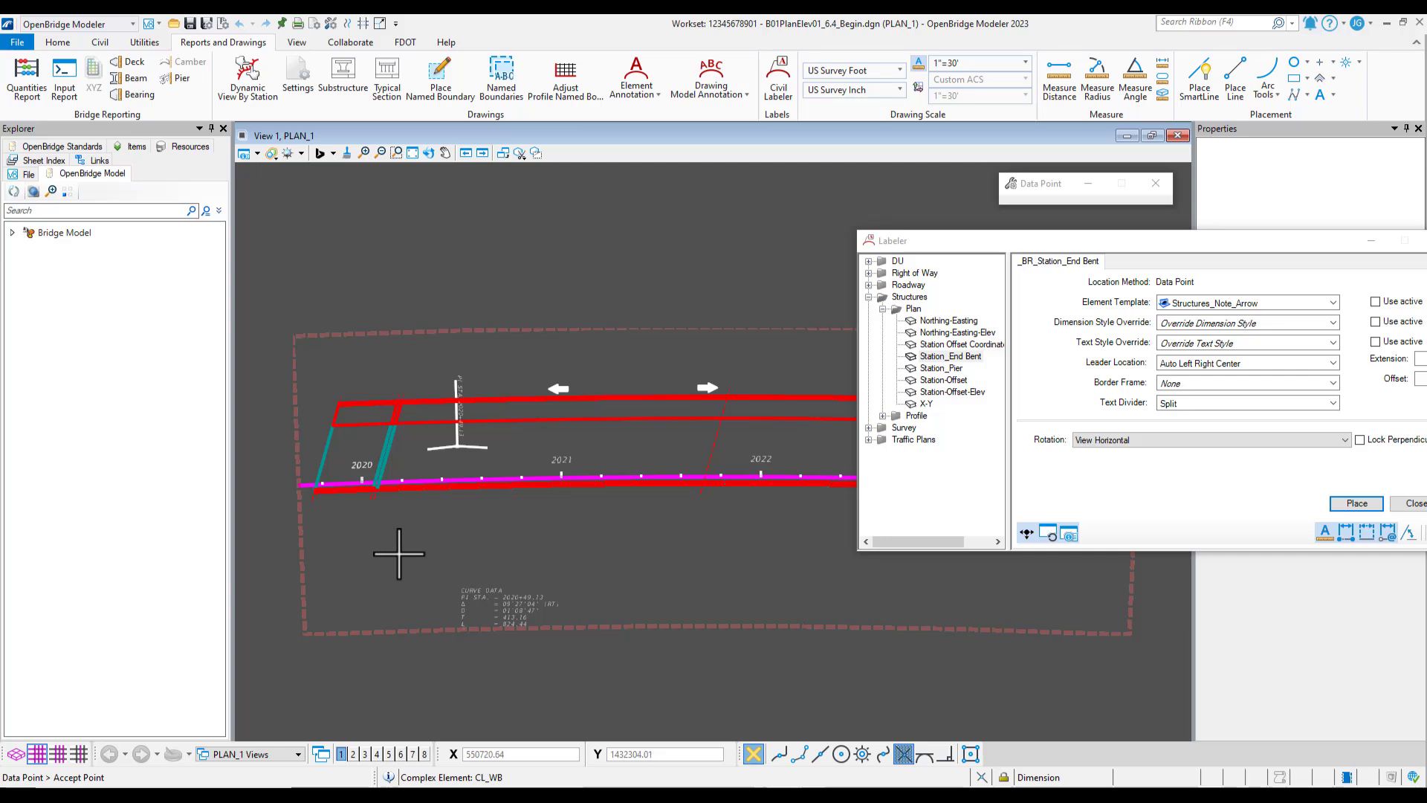
{"action": "scroll", "coordinate": [376, 483], "scroll_direction": "up", "scroll_amount": 4}
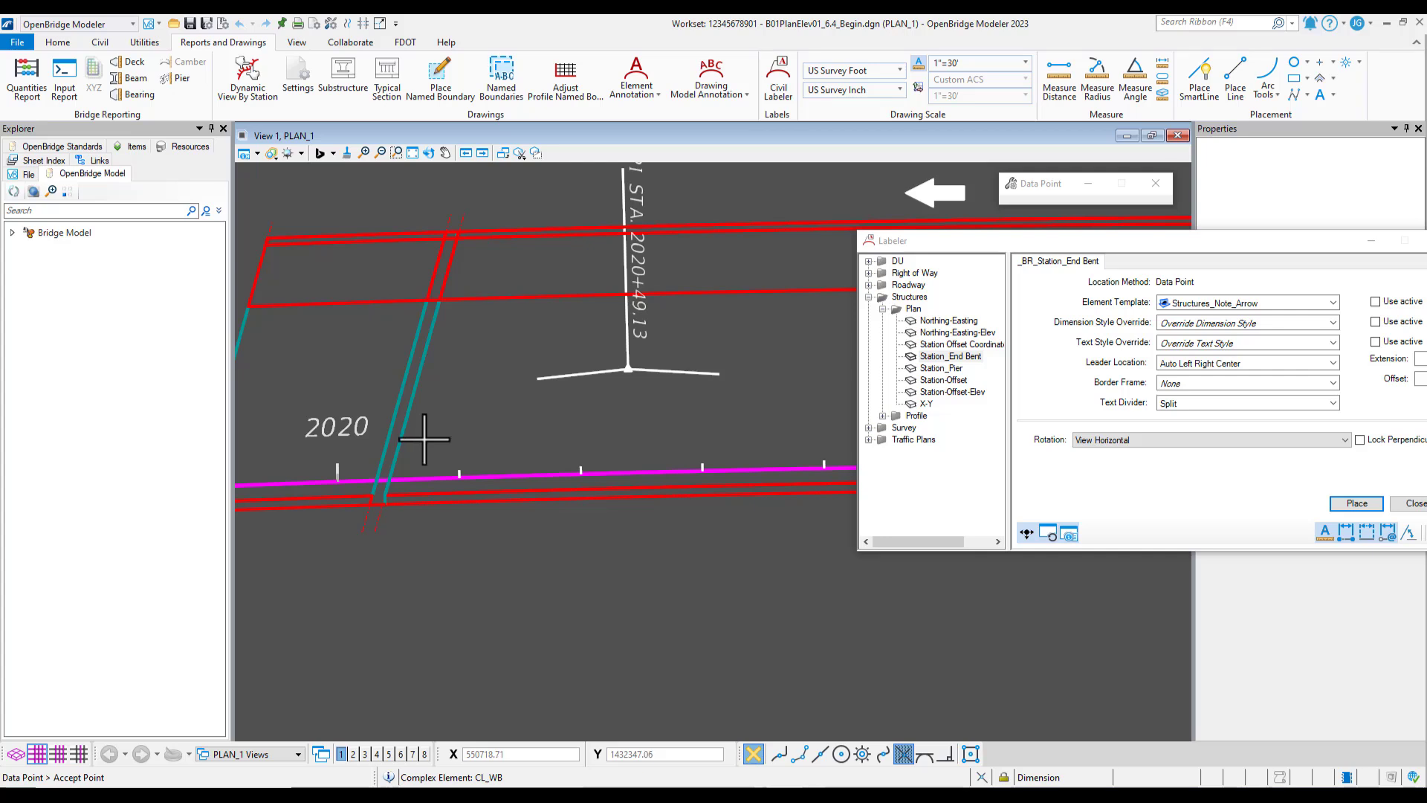
{"action": "left_click", "coordinate": [393, 480]}
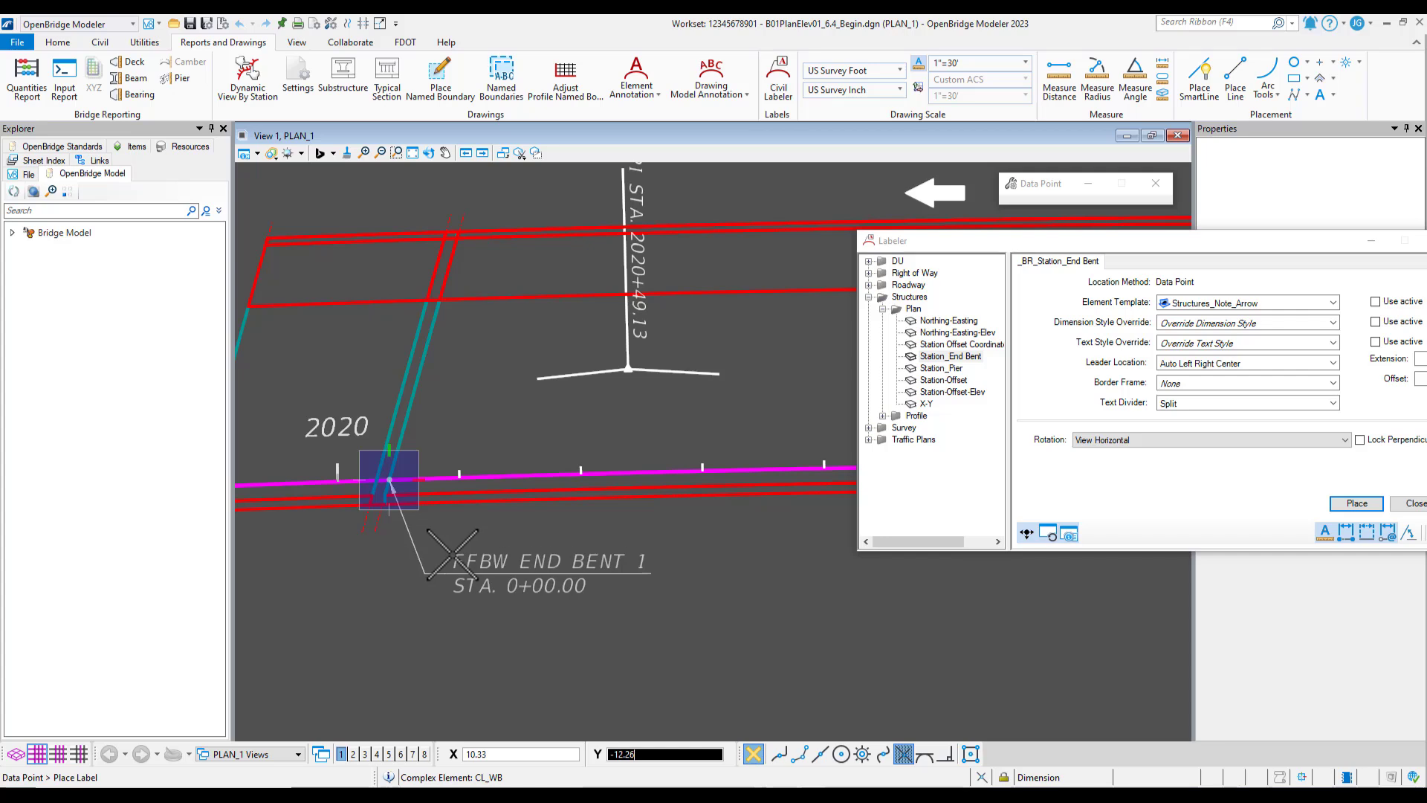
{"action": "left_click", "coordinate": [453, 554]}
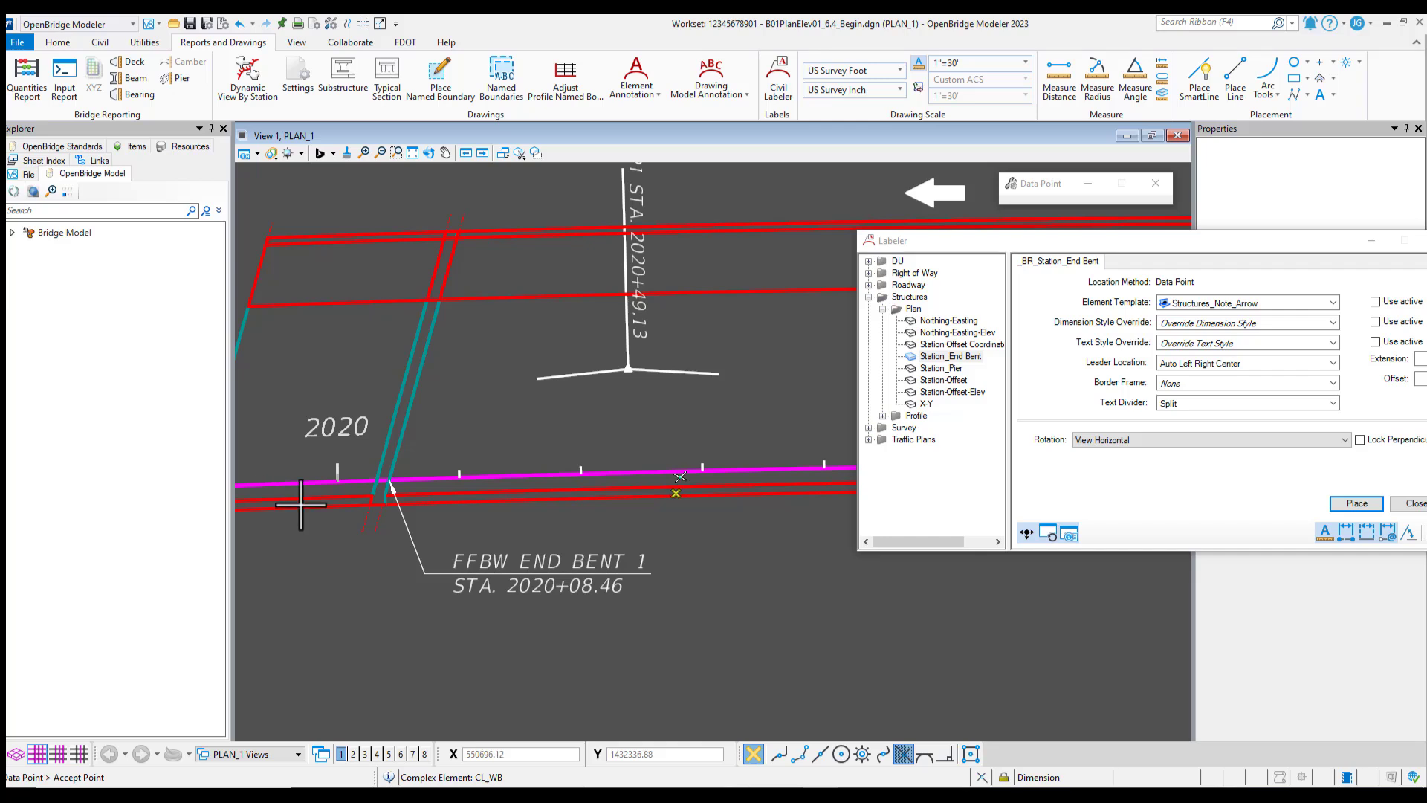
- Place a second Station_End Bent label where the FFBW END BENT 3 support line crosses the alignment, with its text below the deck near 2023
{"action": "scroll", "coordinate": [312, 593], "scroll_direction": "down", "scroll_amount": 4}
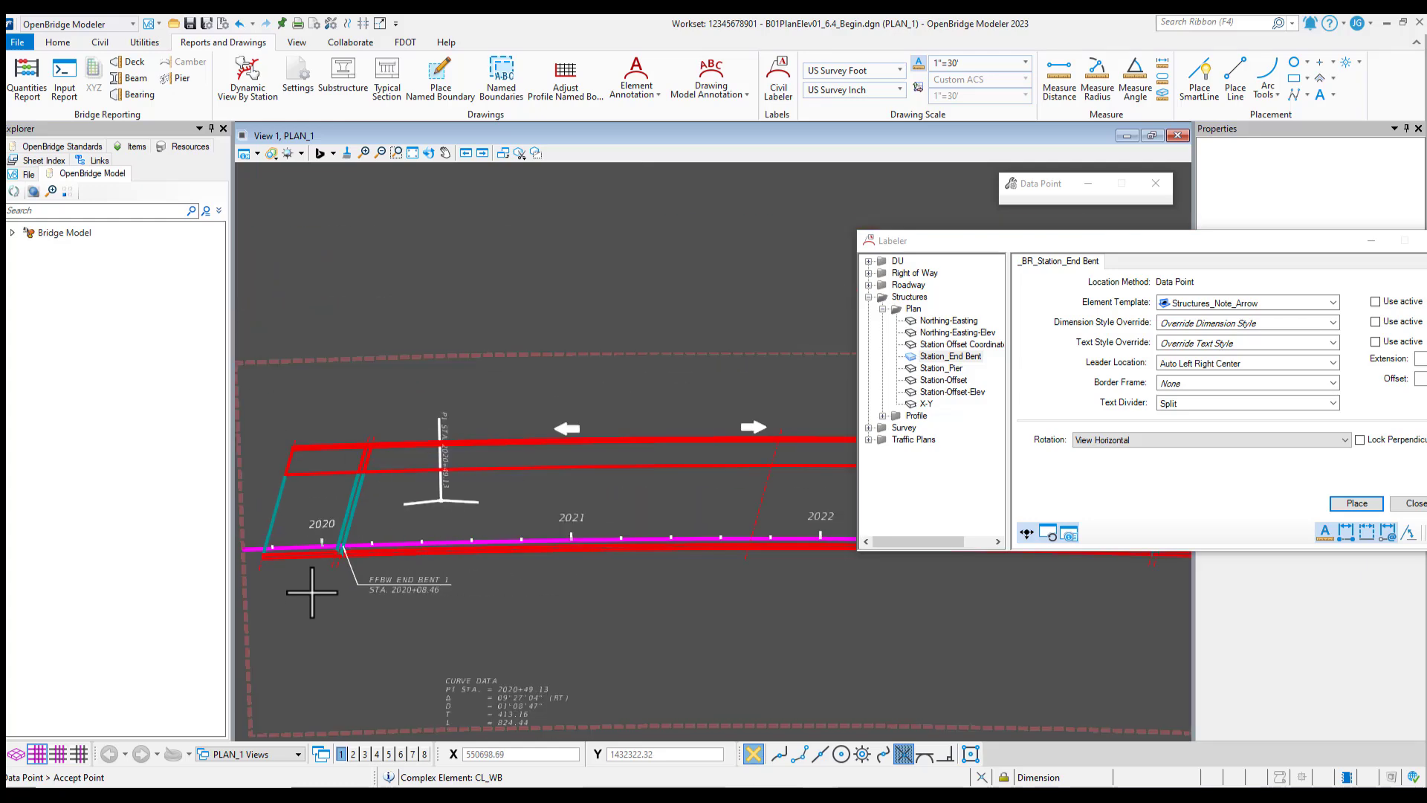
{"action": "scroll", "coordinate": [313, 592], "scroll_direction": "down", "scroll_amount": 2}
{"action": "scroll", "coordinate": [750, 573], "scroll_direction": "up", "scroll_amount": 2}
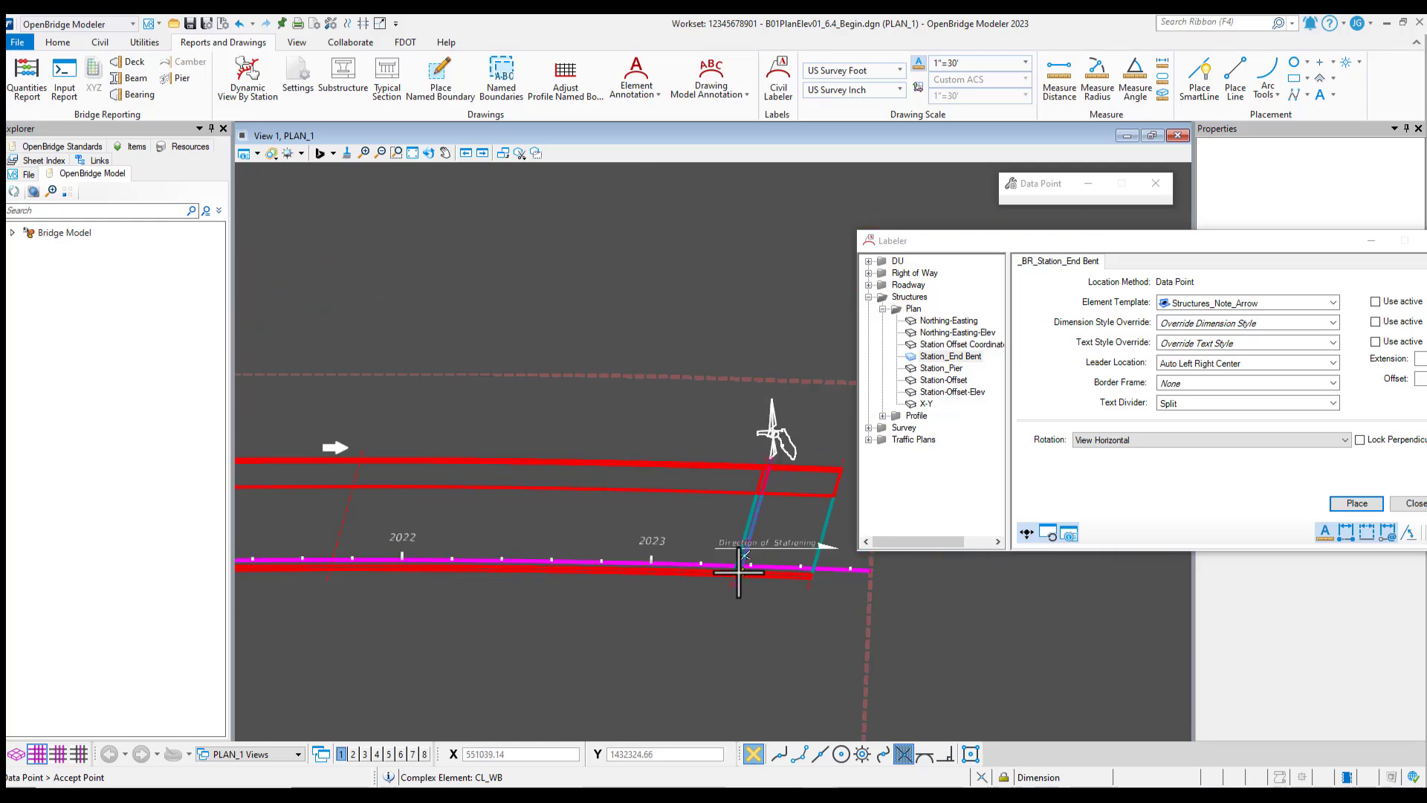
{"action": "scroll", "coordinate": [738, 572], "scroll_direction": "up", "scroll_amount": 4}
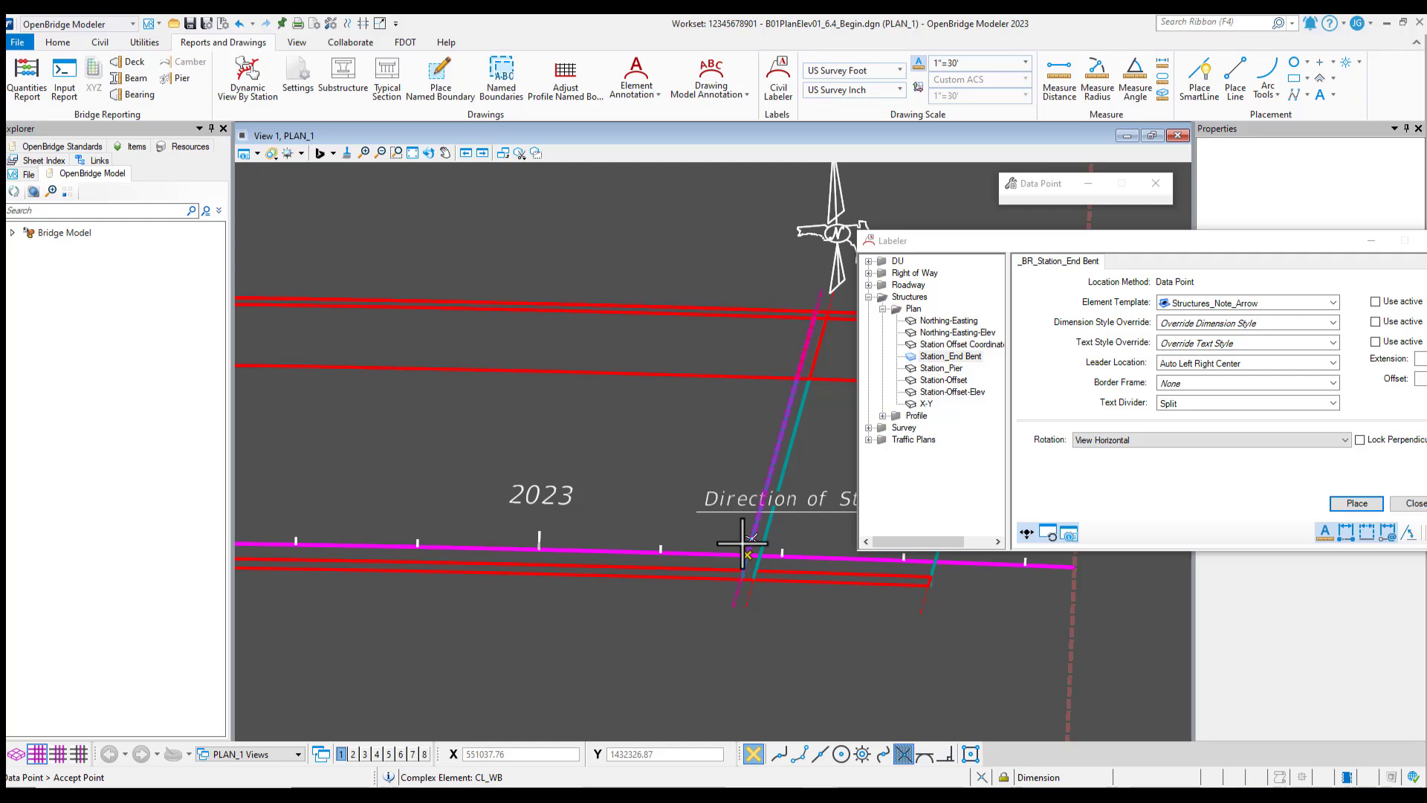
{"action": "scroll", "coordinate": [736, 568], "scroll_direction": "up", "scroll_amount": 2}
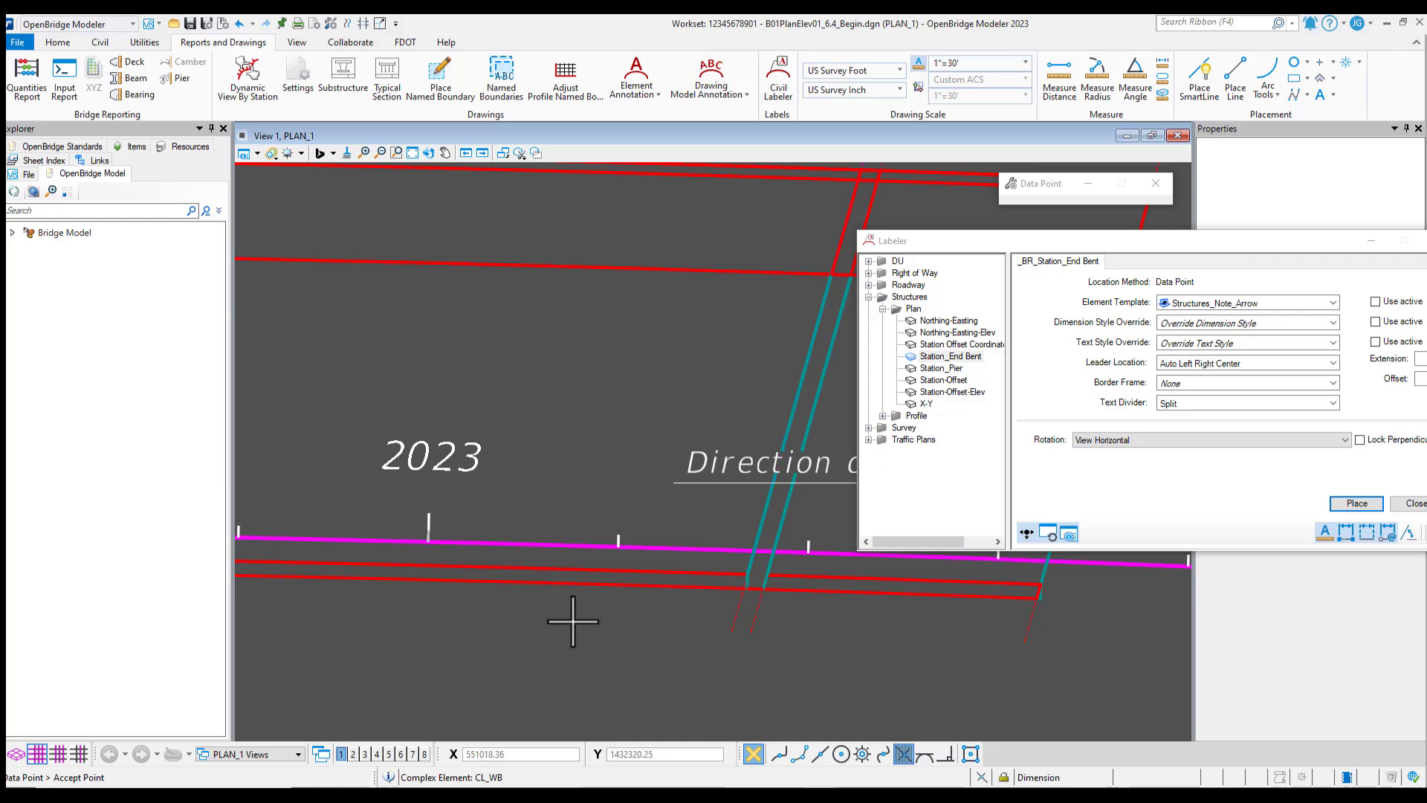
{"action": "left_click", "coordinate": [753, 551]}
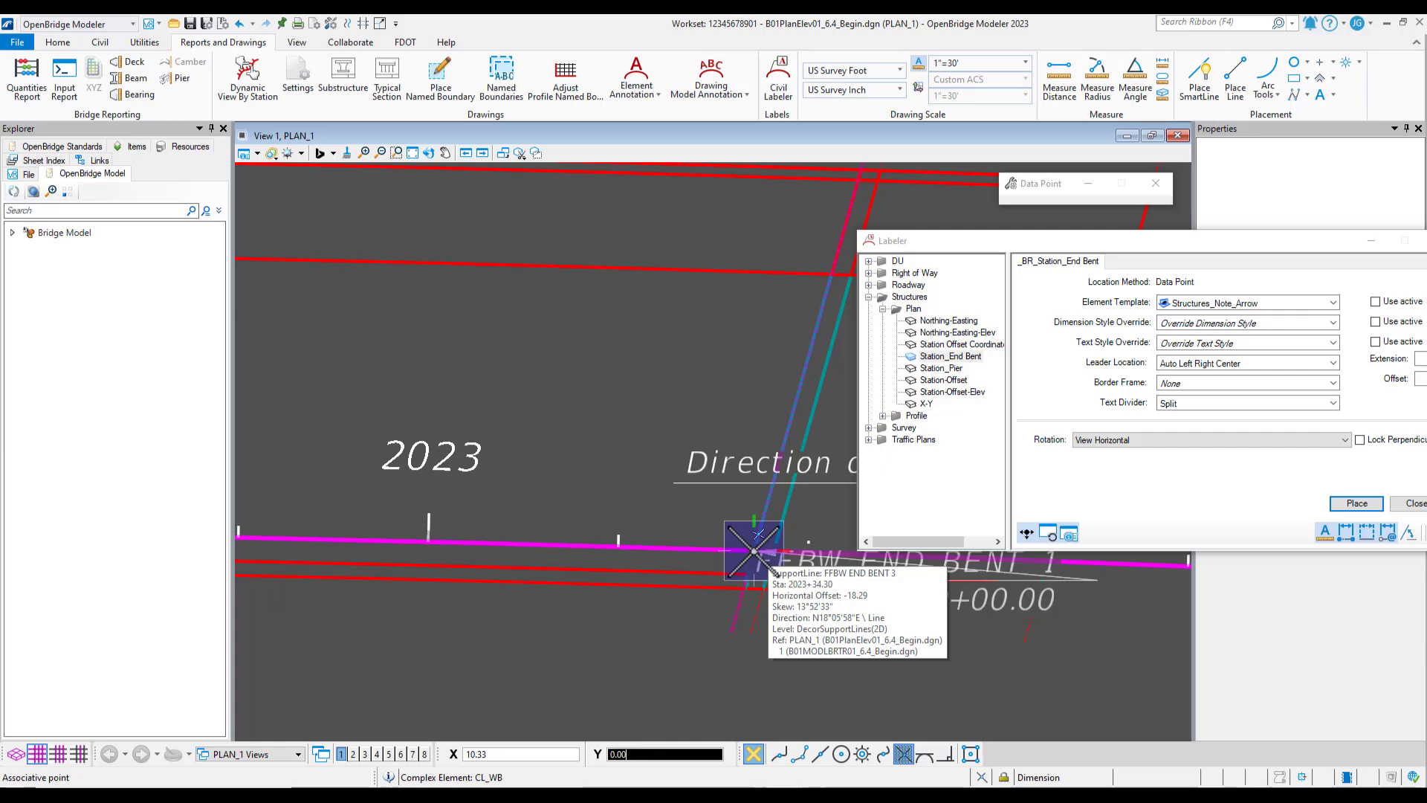
{"action": "scroll", "coordinate": [517, 633], "scroll_direction": "down", "scroll_amount": 1}
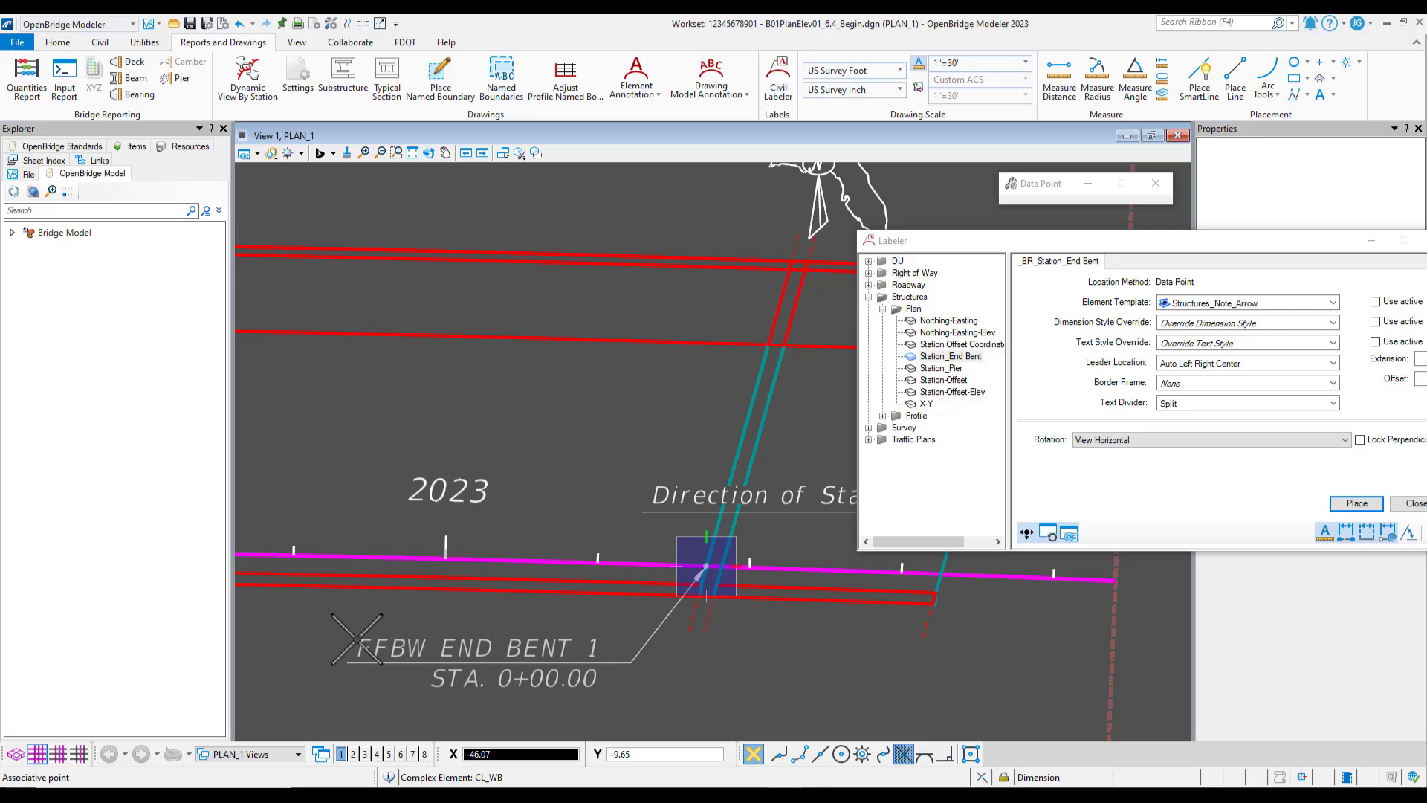
{"action": "left_click", "coordinate": [356, 639]}
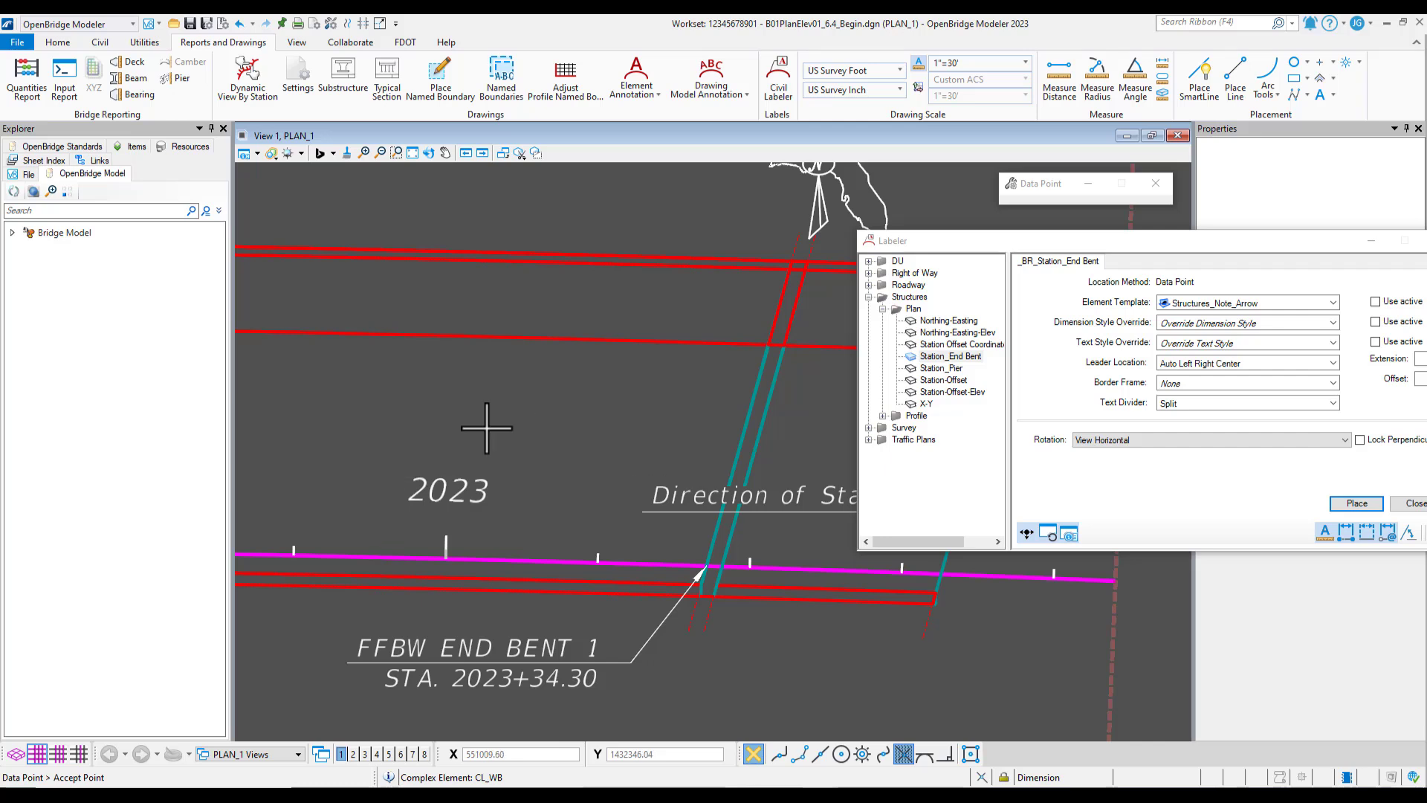
- Switch to the Drawing workflow and bring up its annotation tools
{"action": "left_click", "coordinate": [91, 25]}
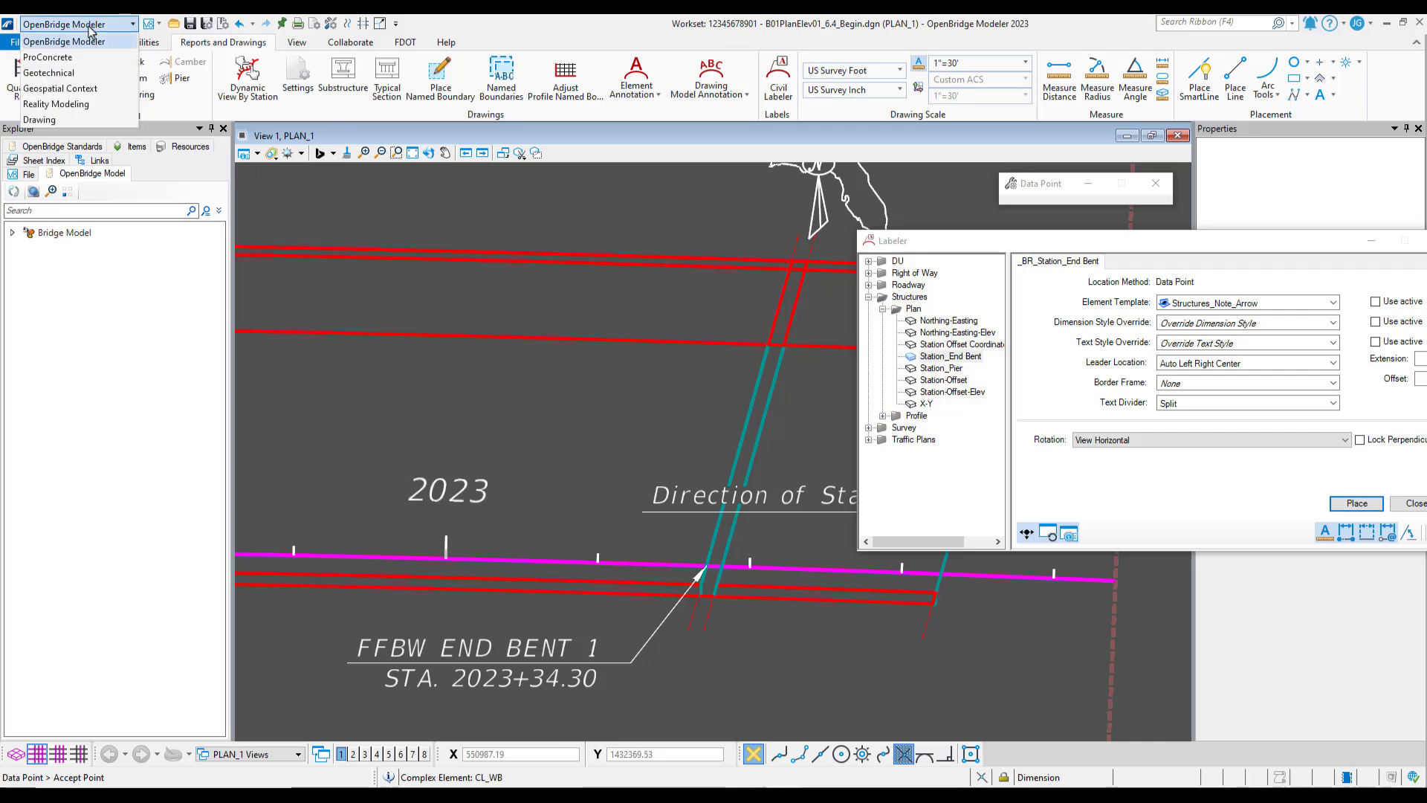
{"action": "left_click", "coordinate": [58, 119]}
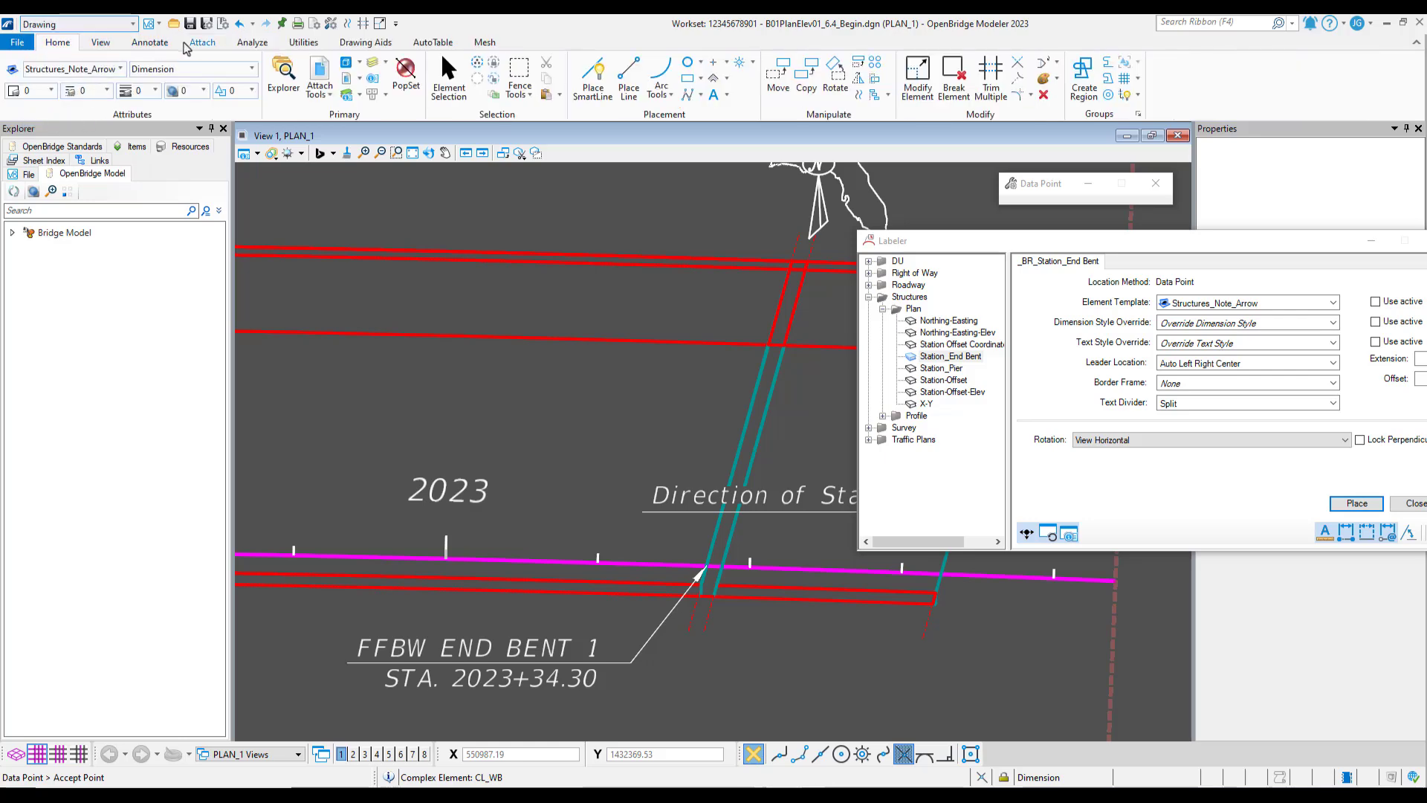
{"action": "left_click", "coordinate": [149, 43]}
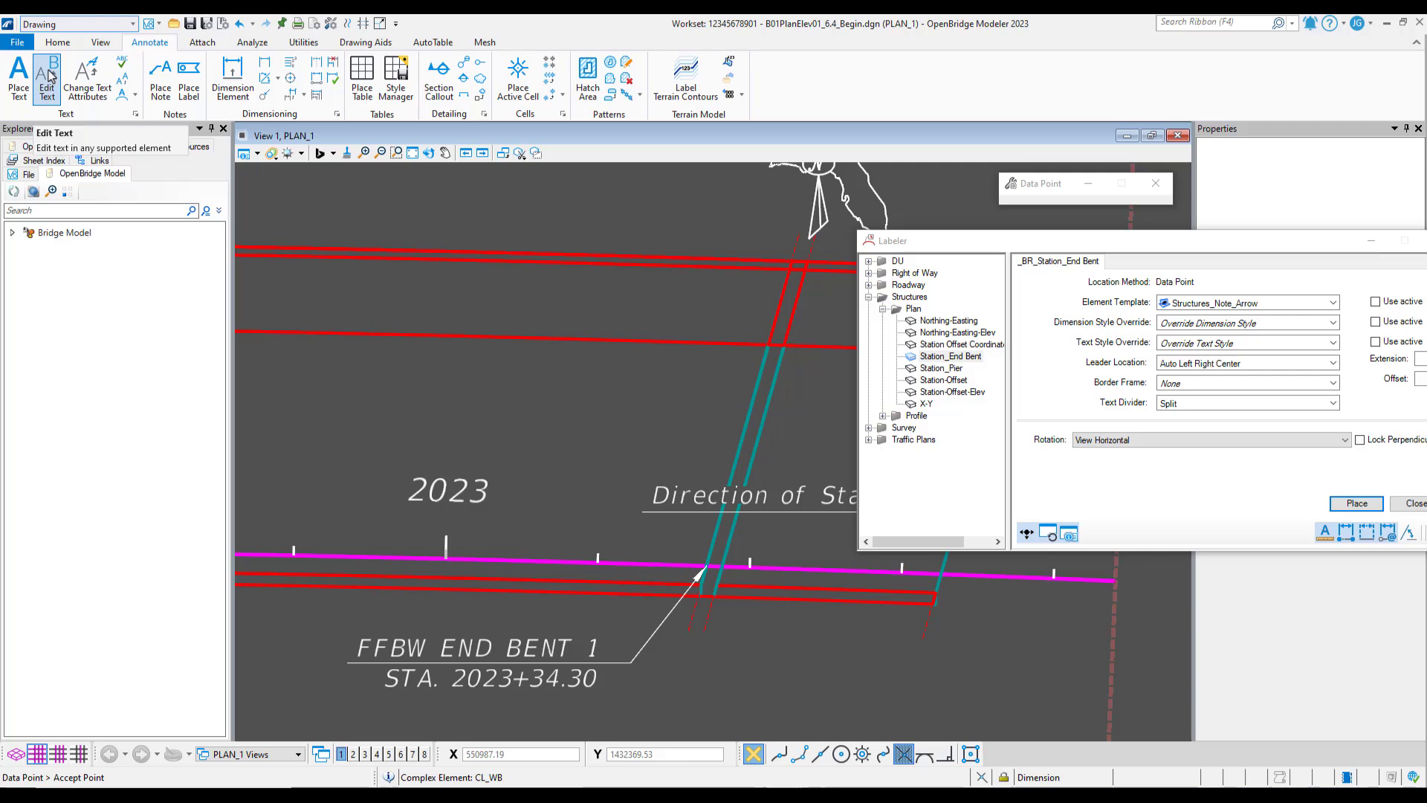
- Edit the text of the end bent label near station 2023 so its first line reads FFBW END BENT 3
{"action": "left_click", "coordinate": [48, 77]}
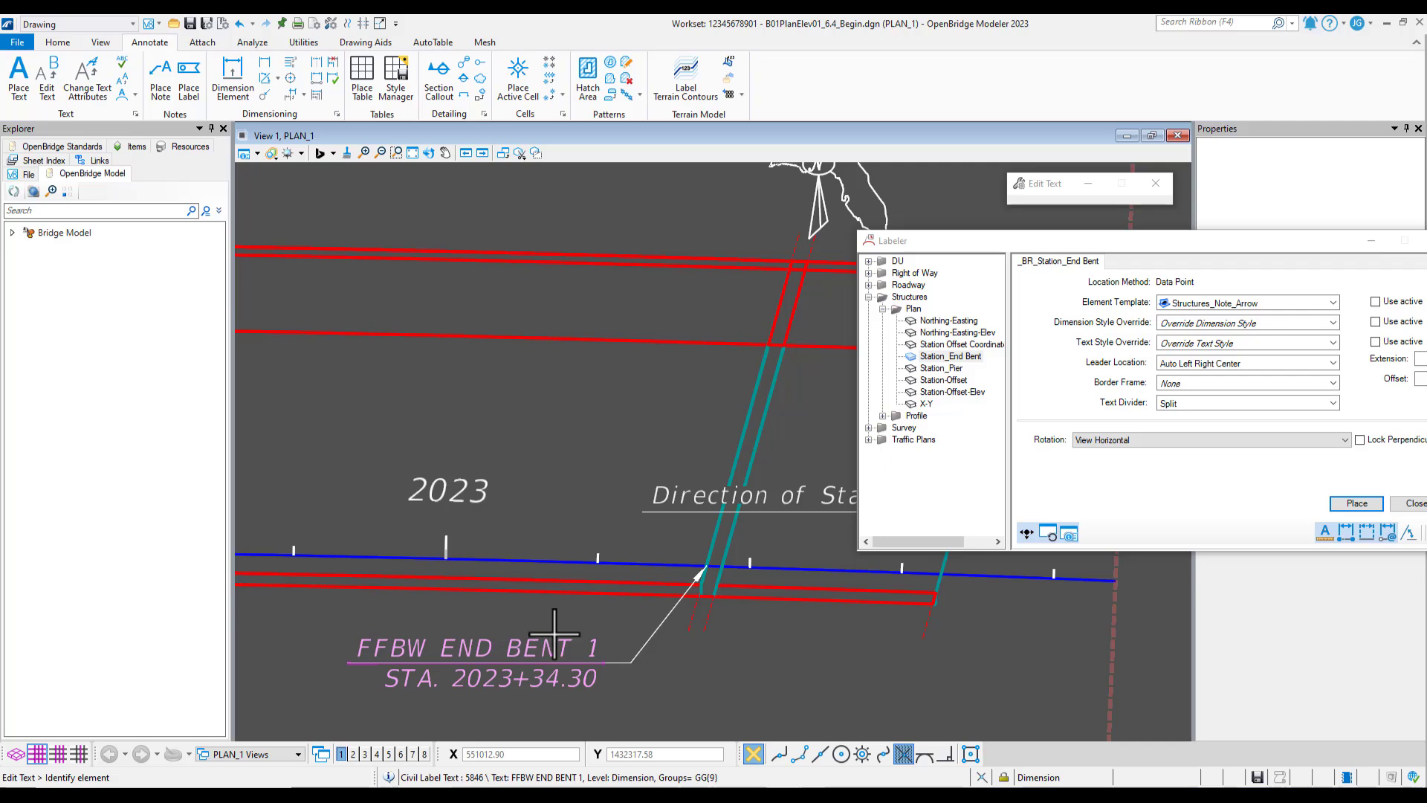
{"action": "left_click", "coordinate": [520, 645]}
{"action": "double_click", "coordinate": [518, 233]}
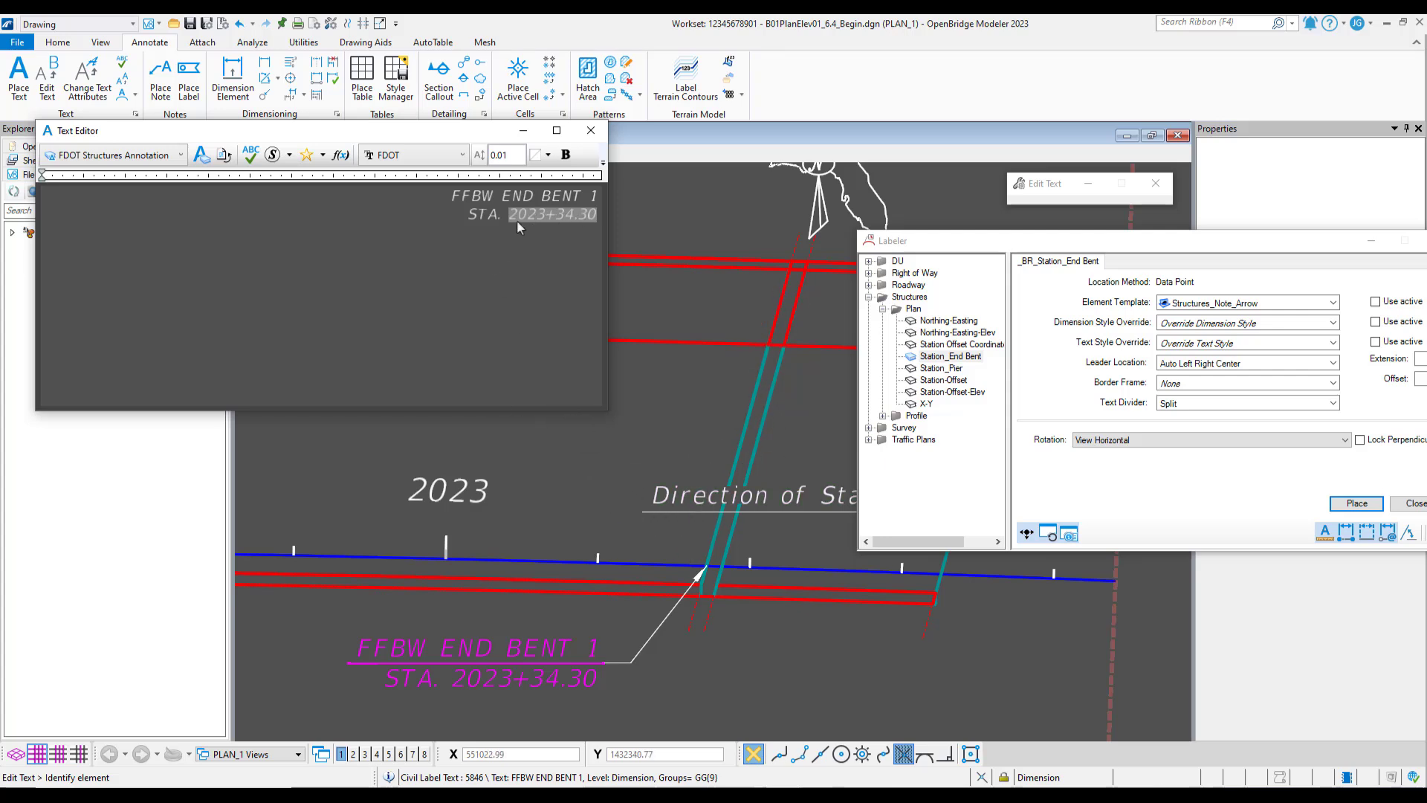
{"action": "left_click", "coordinate": [476, 213]}
{"action": "mouse_move", "coordinate": [496, 214]}
{"action": "left_mouse_down"}
{"action": "mouse_move", "coordinate": [464, 197]}
{"action": "mouse_move", "coordinate": [481, 201]}
{"action": "left_mouse_up"}
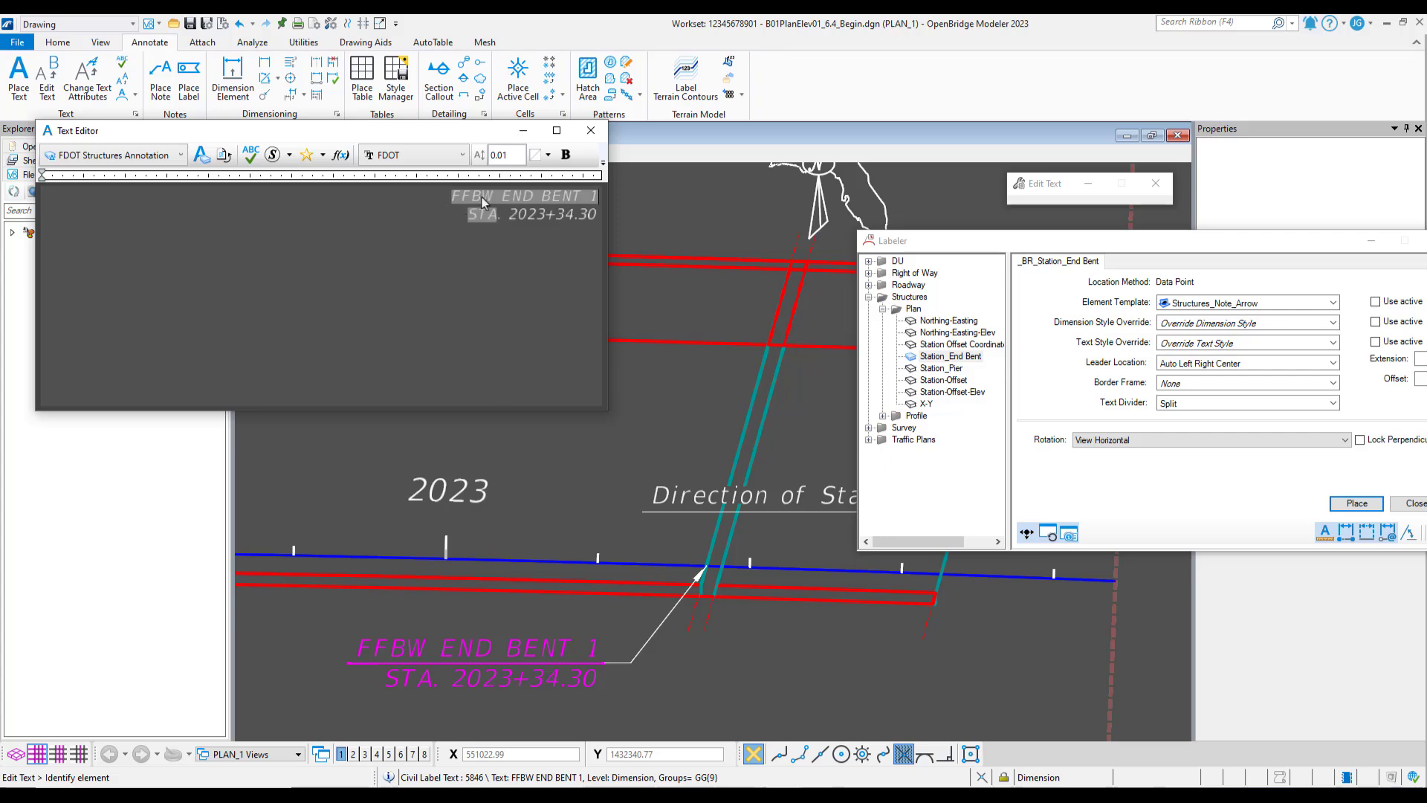
{"action": "left_click", "coordinate": [497, 197]}
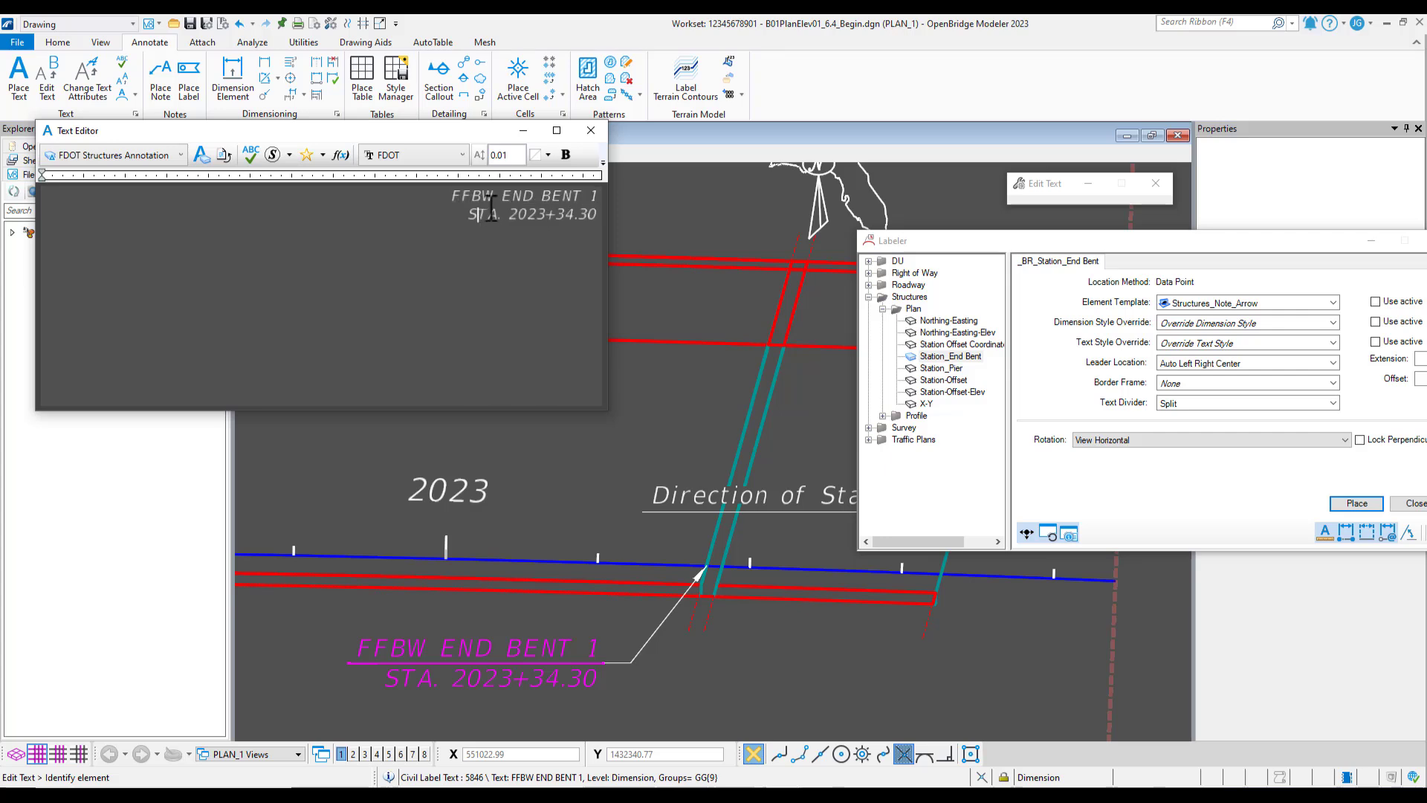
{"action": "left_click", "coordinate": [561, 196]}
{"action": "key", "text": "BackSpace"}
{"action": "type", "text": "3"}
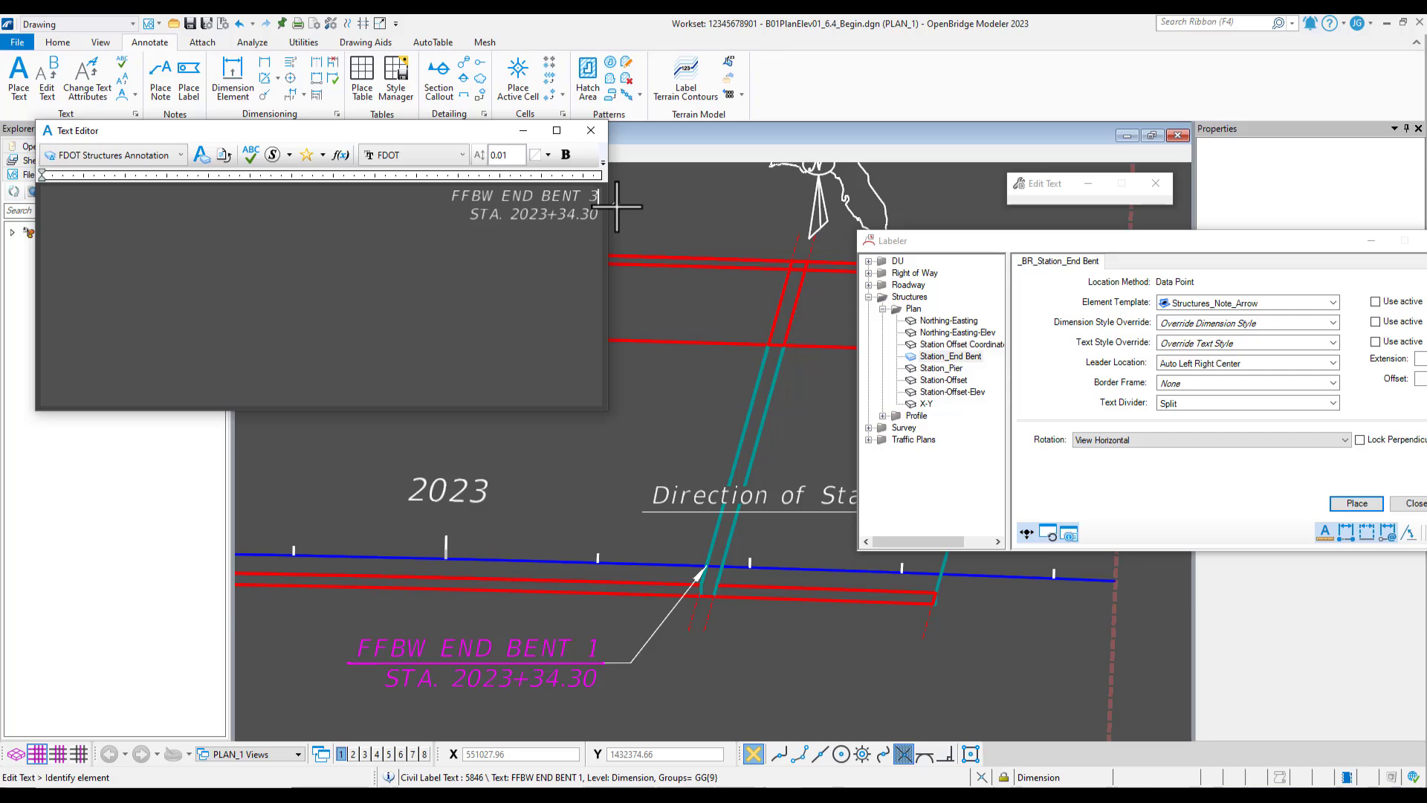
{"action": "left_click", "coordinate": [655, 446]}
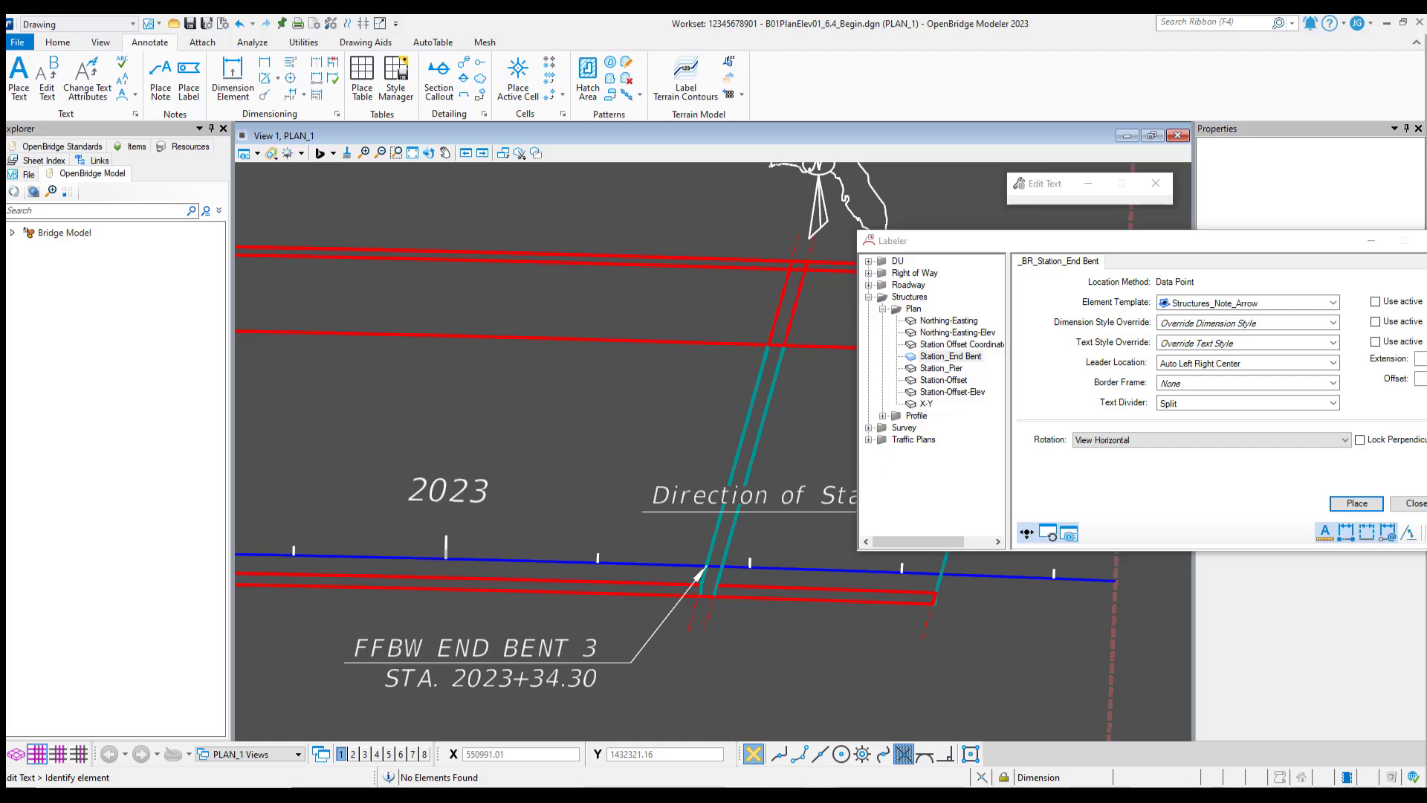
- Return to the OpenBridge Modeler workflow and choose the Station_Pier label from the Labeler's Structures Plan group
{"action": "left_click", "coordinate": [125, 22]}
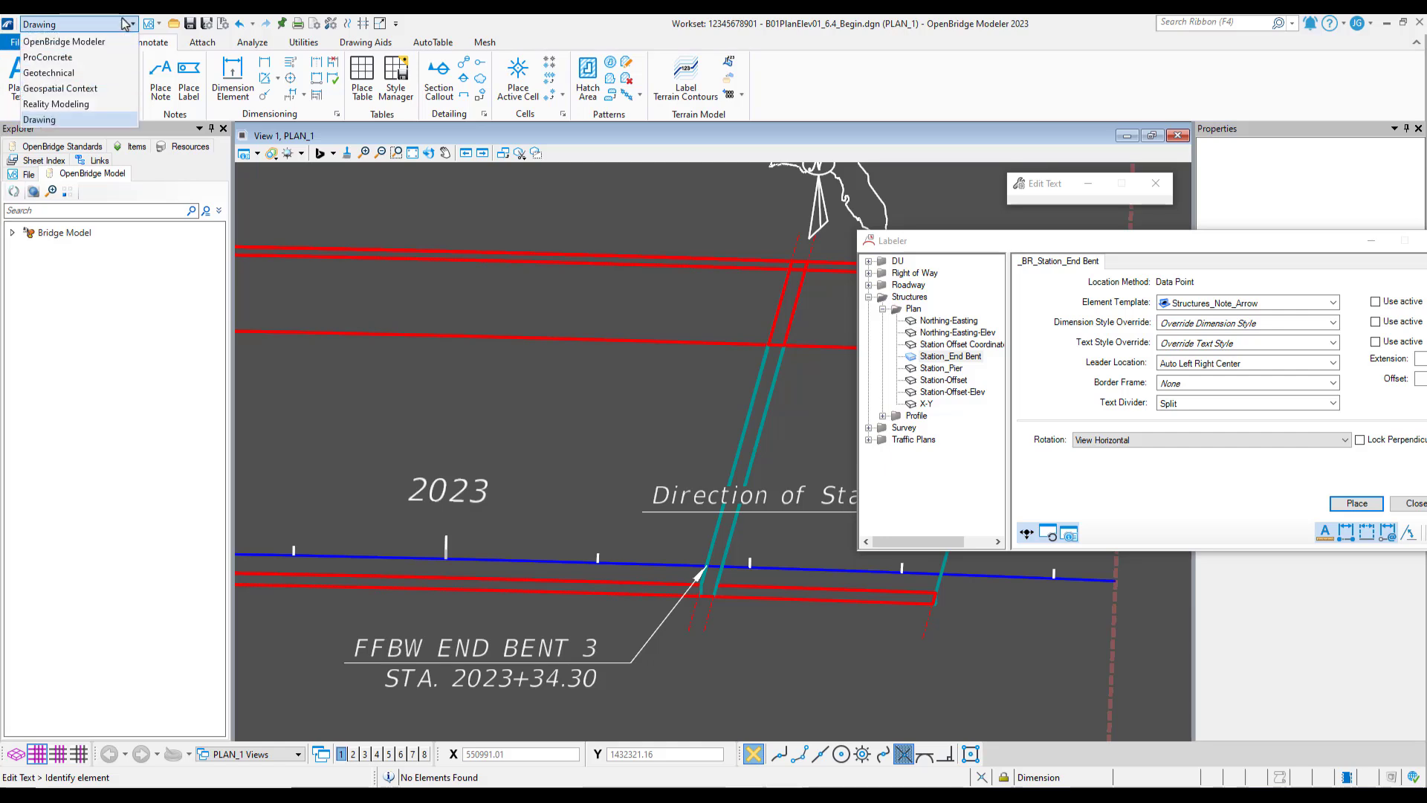
{"action": "left_click", "coordinate": [64, 42]}
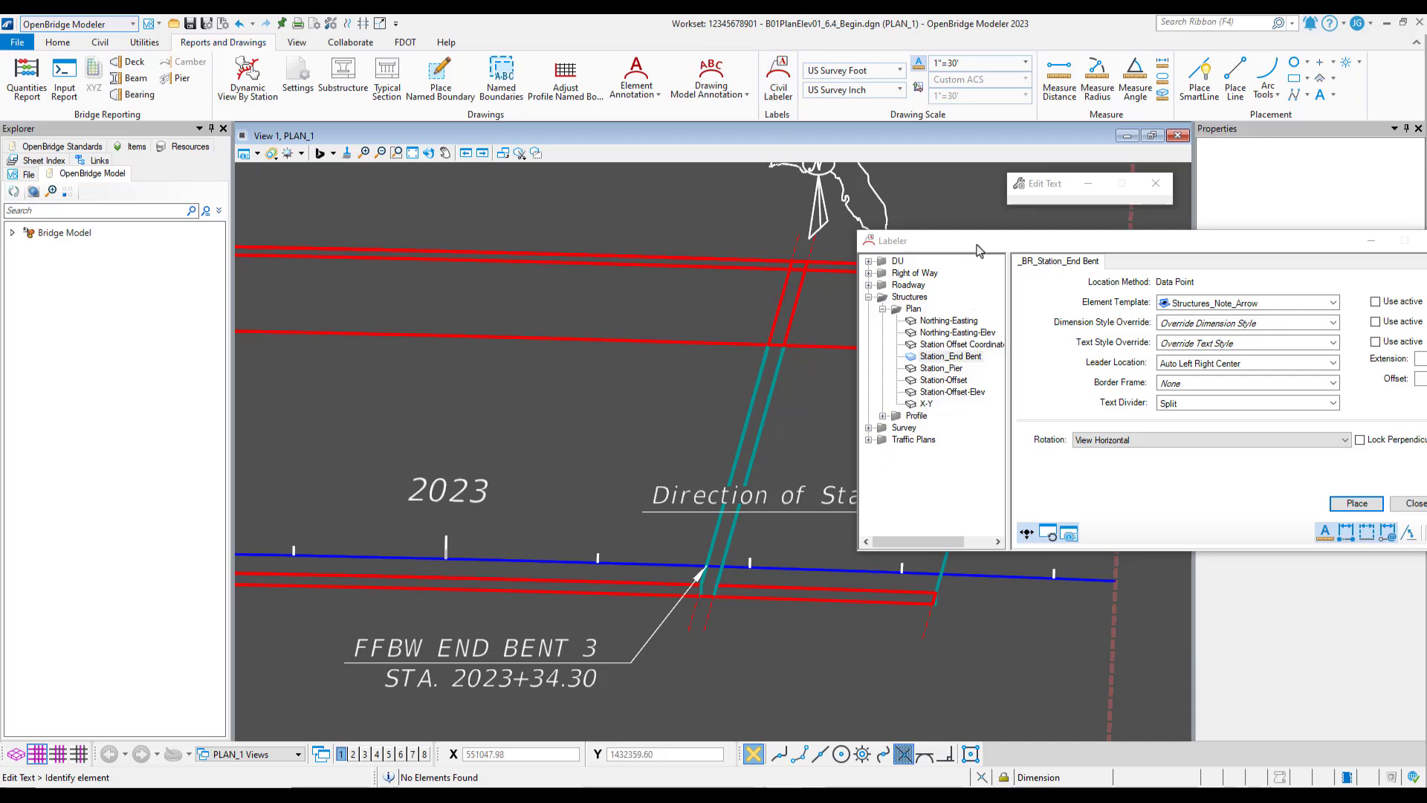
{"action": "left_click_drag", "start_coordinate": [989, 245], "coordinate": [616, 202]}
{"action": "scroll", "coordinate": [1036, 583], "scroll_direction": "down", "scroll_amount": 4}
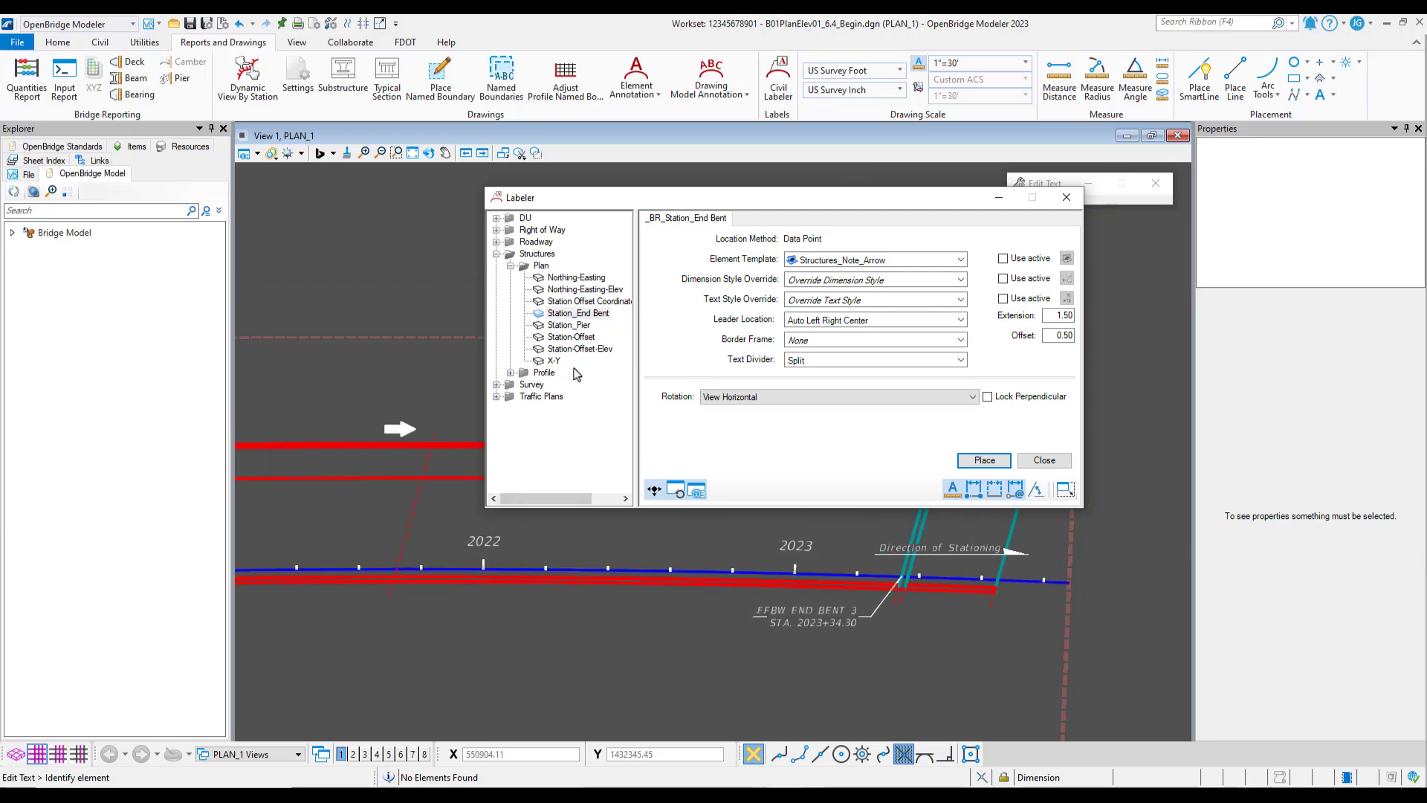
{"action": "left_click", "coordinate": [573, 326]}
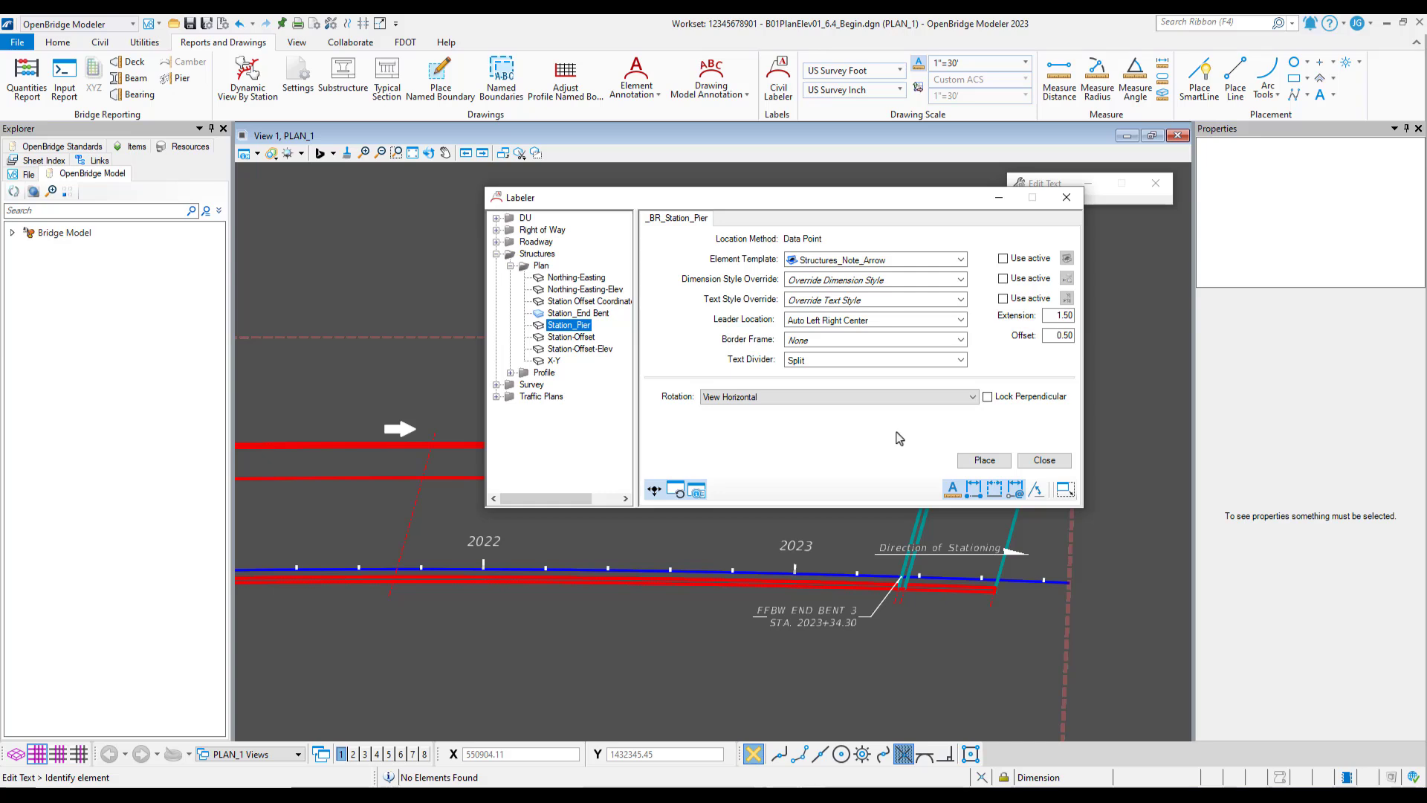
- Place the Station_Pier label using the CL_WB alignment where the pier line crosses it before 2022, with its text below the deck
{"action": "left_click", "coordinate": [986, 461]}
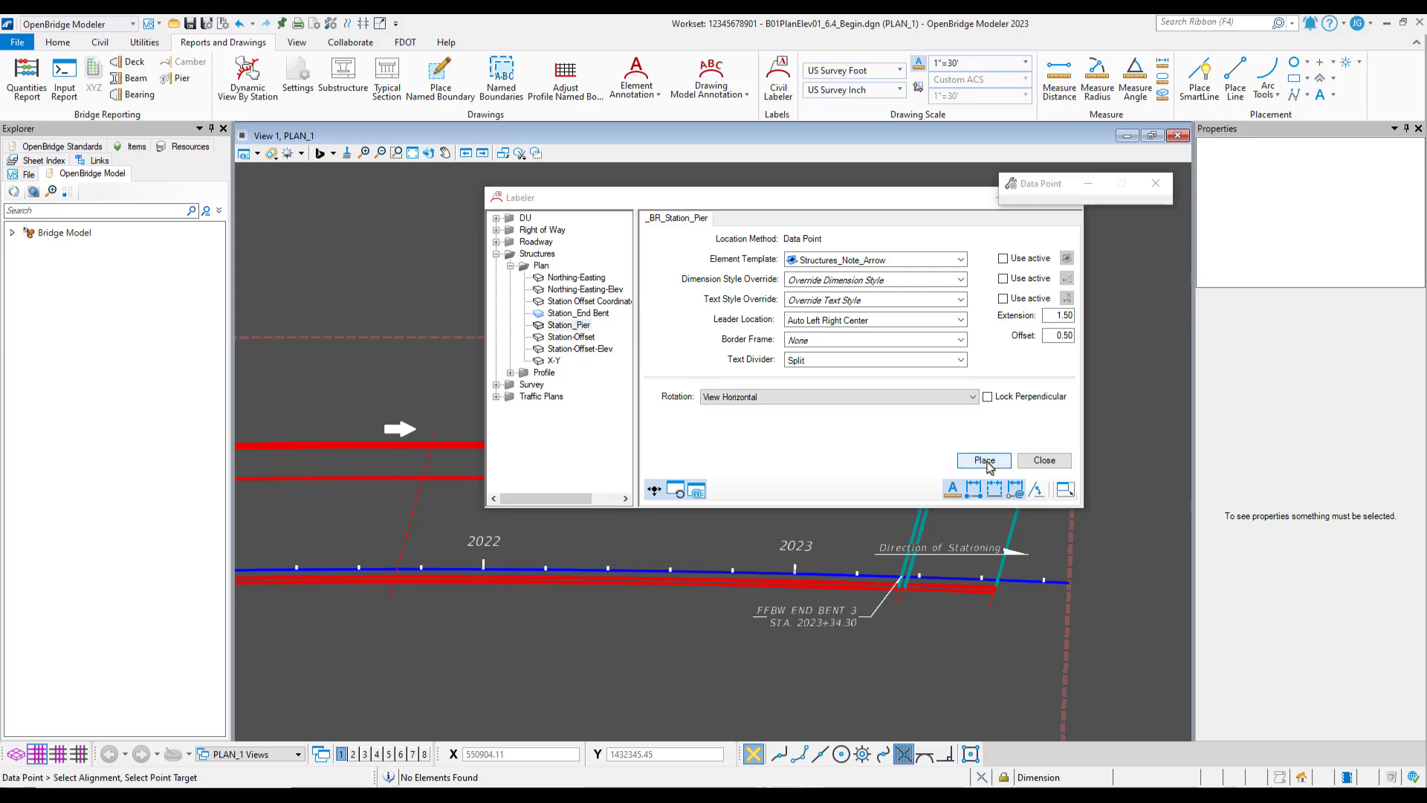
{"action": "left_click", "coordinate": [642, 569]}
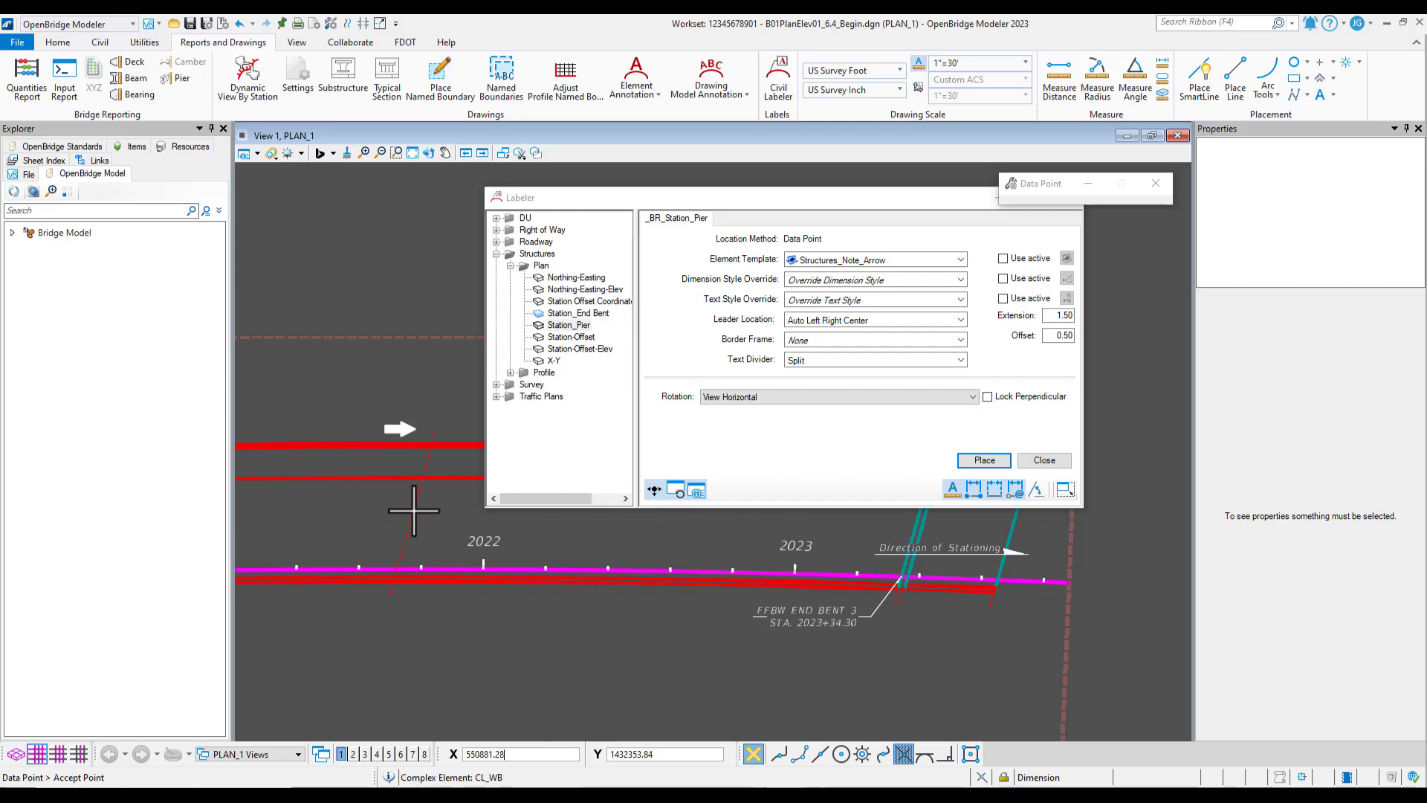
{"action": "left_click", "coordinate": [397, 569]}
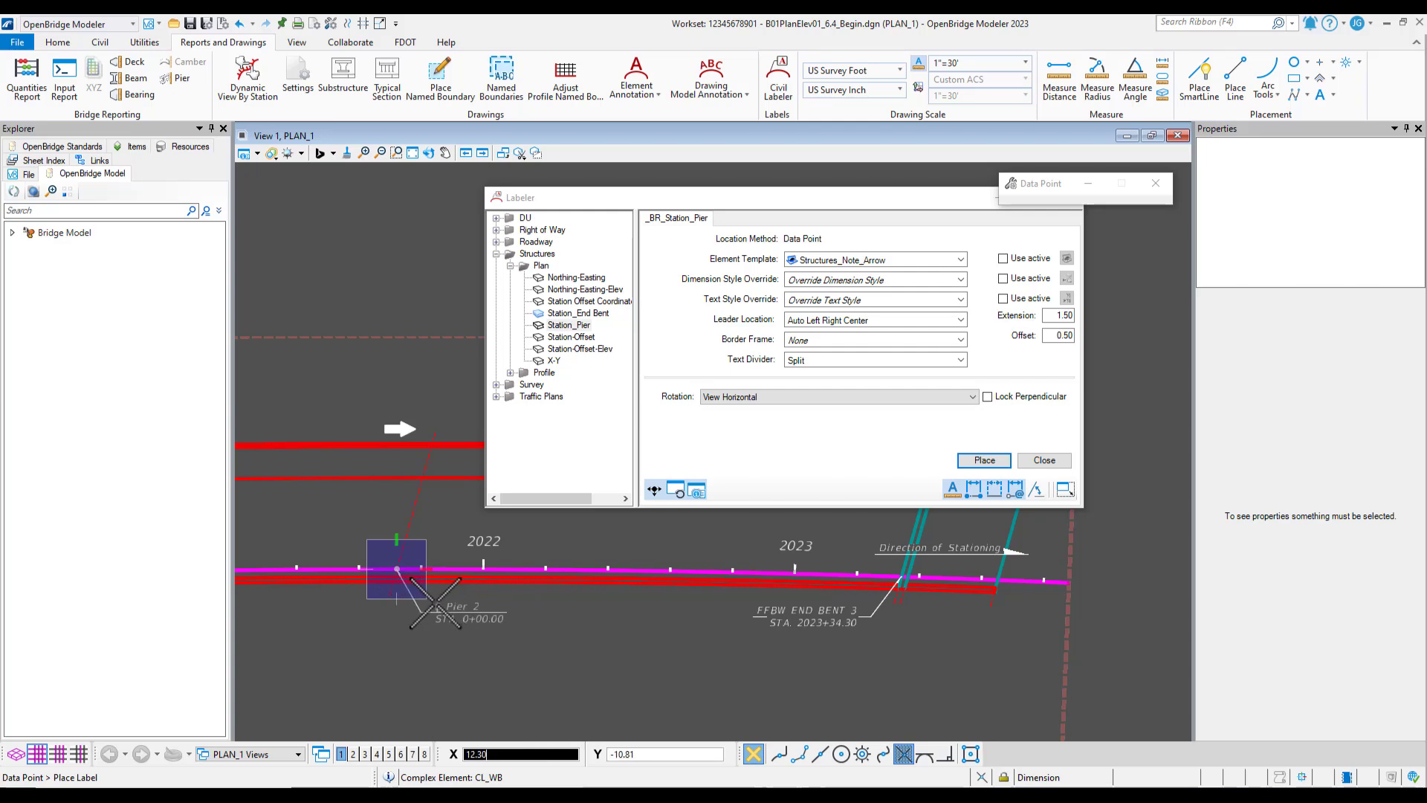
{"action": "left_click", "coordinate": [436, 604]}
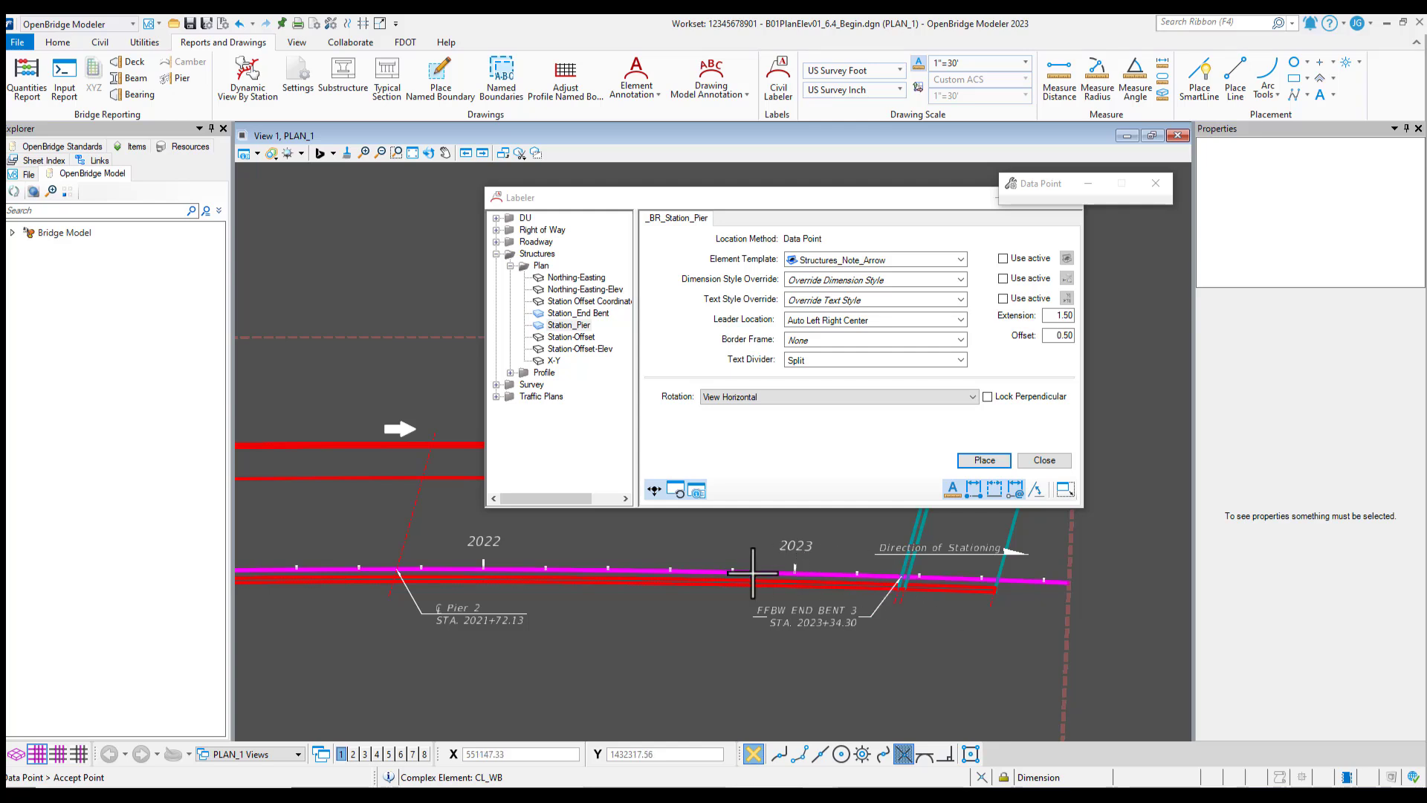
- Place another Station_Pier label where the APP SLAB 1 BEGIN support line crosses CL_WB, with its text below the deck
{"action": "scroll", "coordinate": [883, 608], "scroll_direction": "down", "scroll_amount": 3}
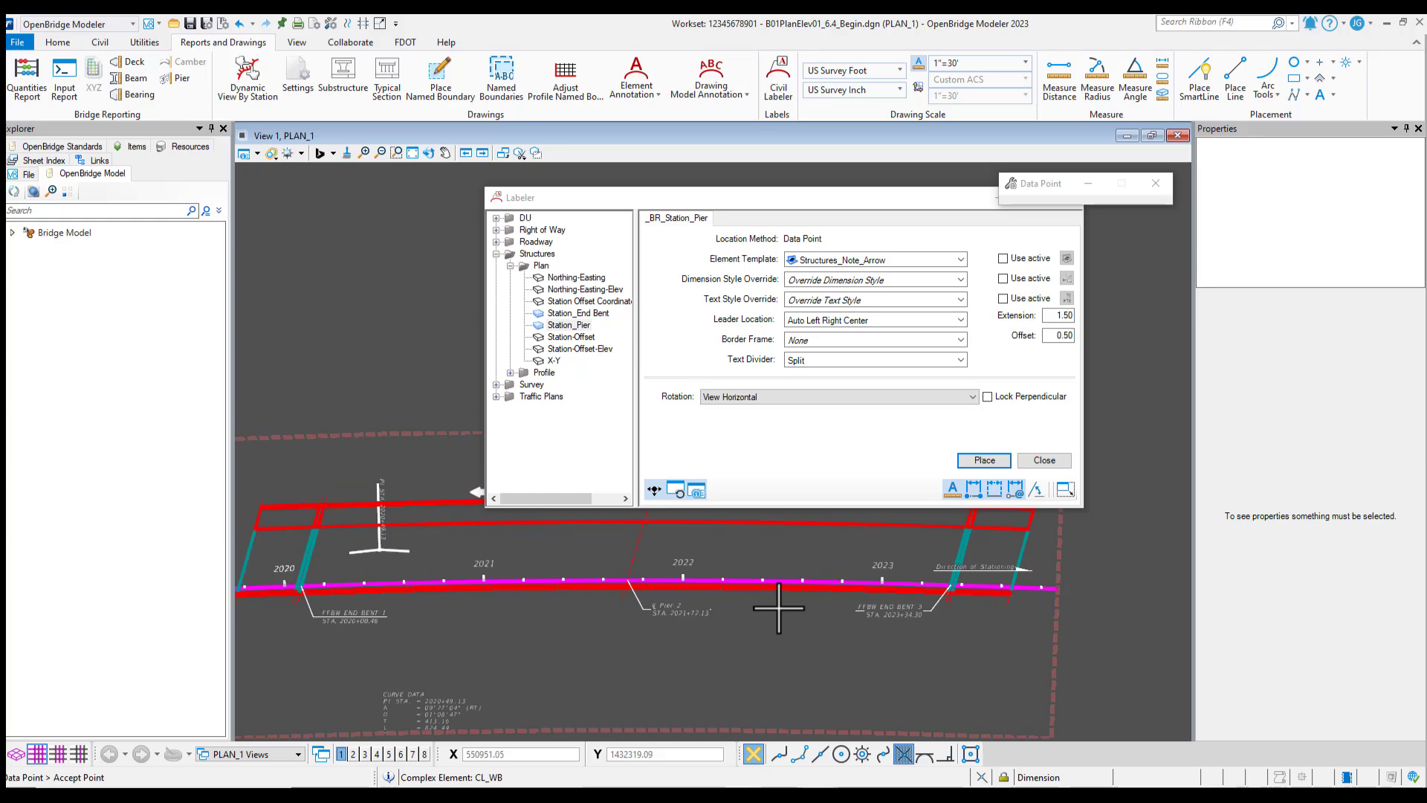
{"action": "scroll", "coordinate": [779, 608], "scroll_direction": "down", "scroll_amount": 1}
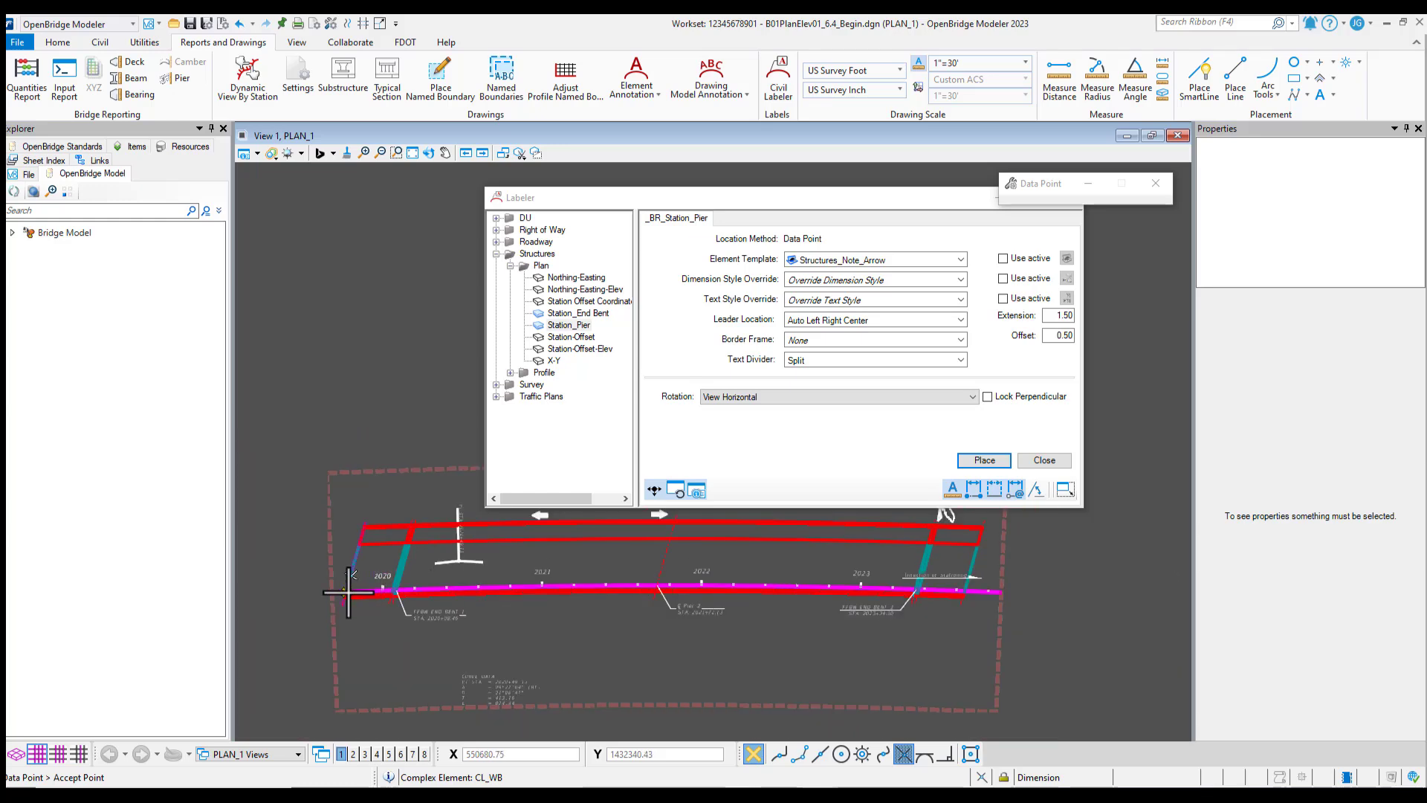
{"action": "scroll", "coordinate": [348, 593], "scroll_direction": "up", "scroll_amount": 3}
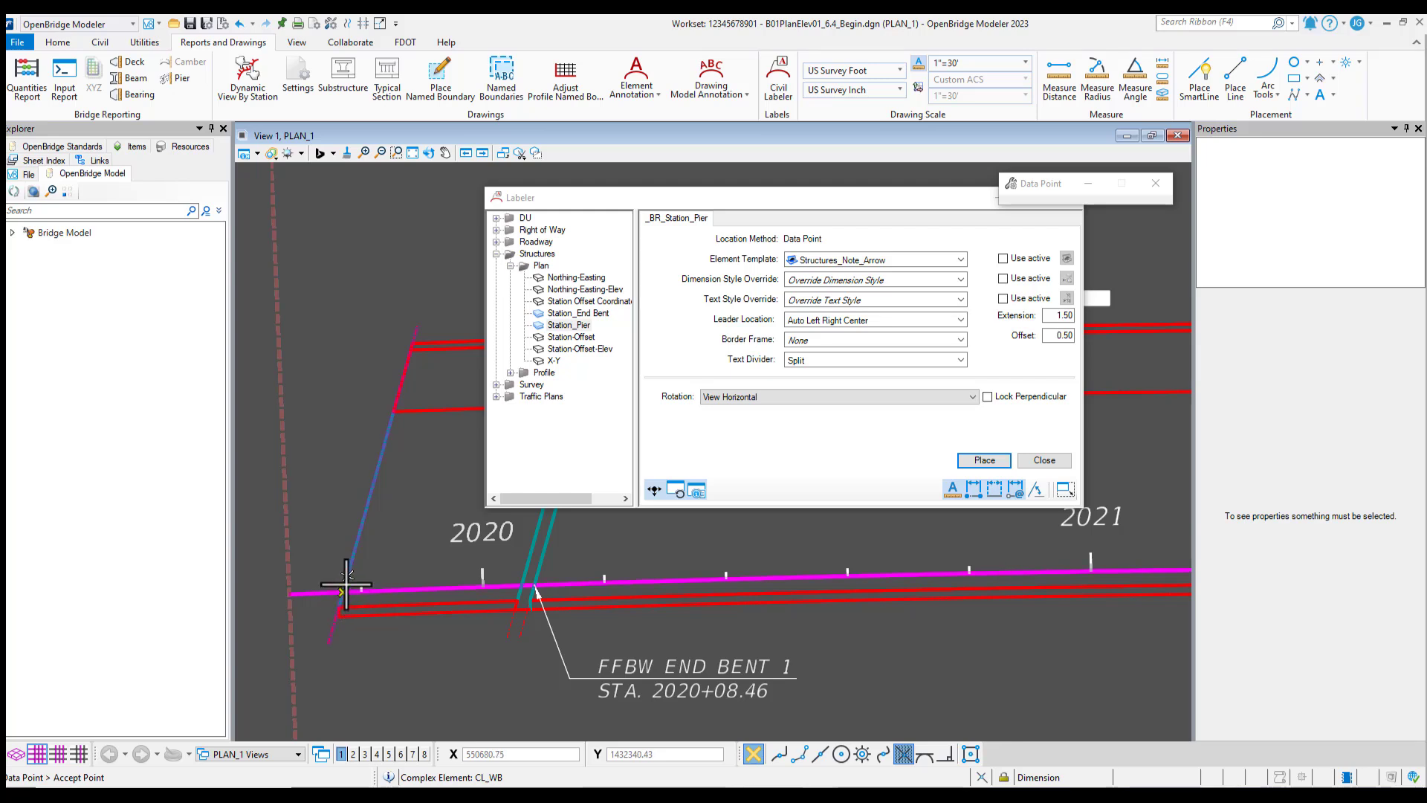
{"action": "scroll", "coordinate": [347, 585], "scroll_direction": "up", "scroll_amount": 4}
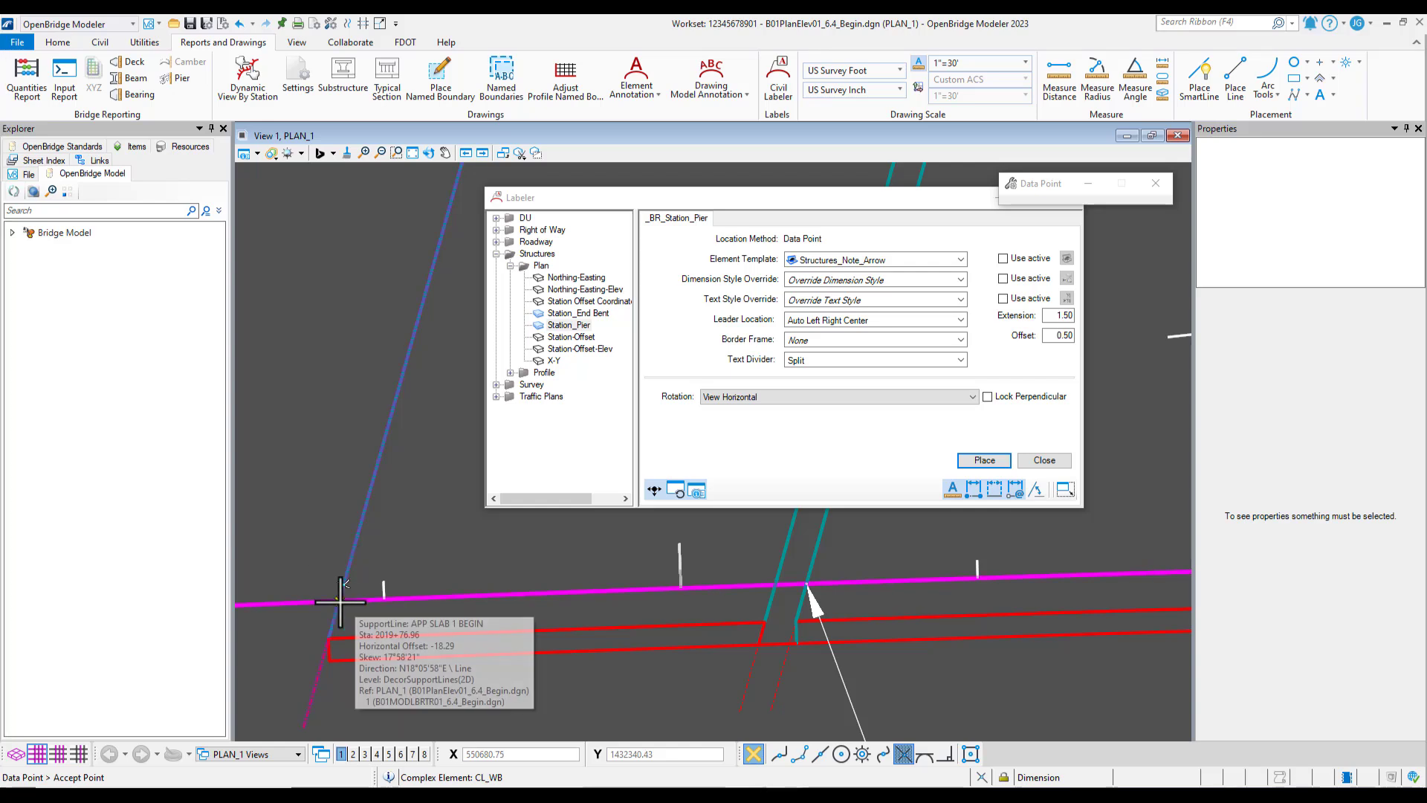
{"action": "left_click", "coordinate": [339, 600]}
{"action": "scroll", "coordinate": [339, 537], "scroll_direction": "down", "scroll_amount": 3}
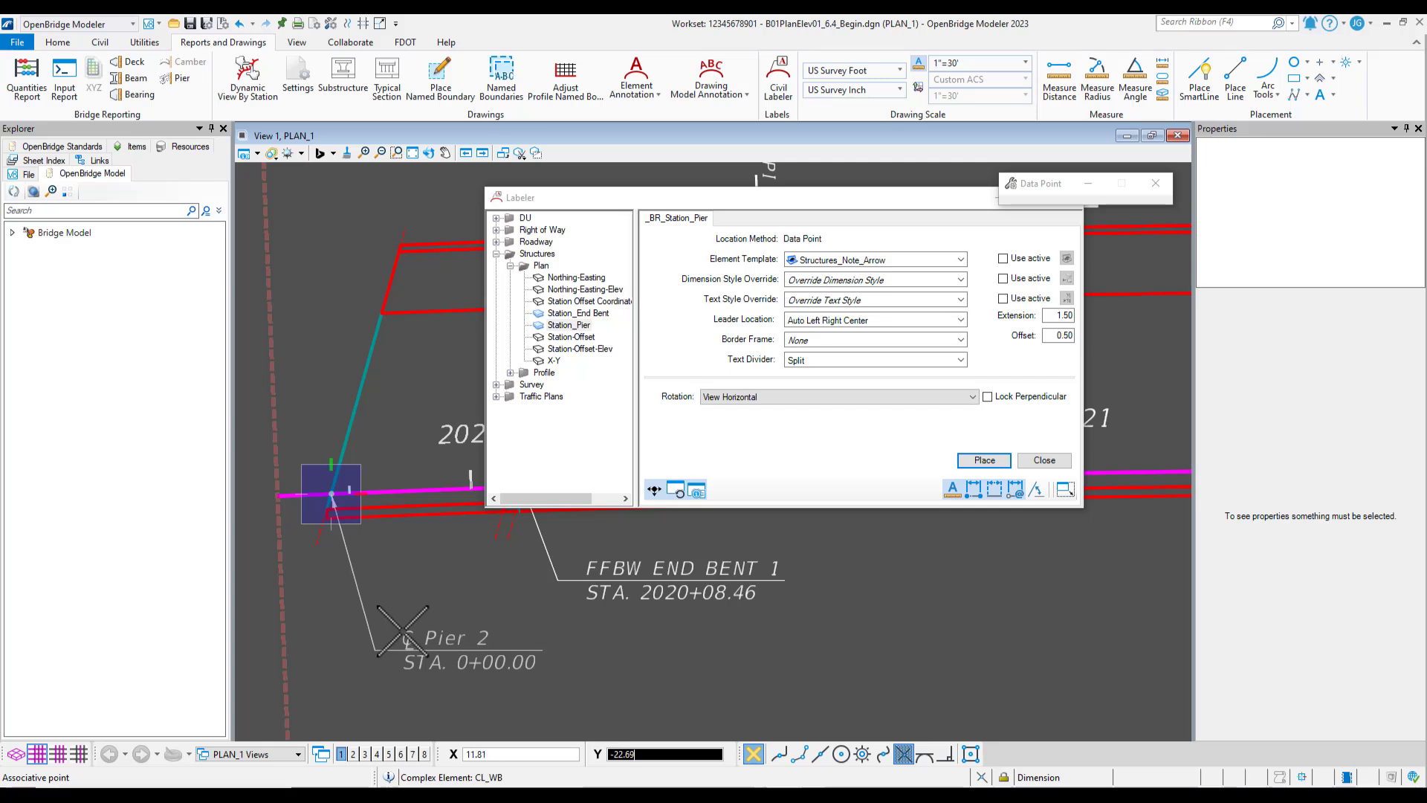
{"action": "left_click", "coordinate": [331, 494]}
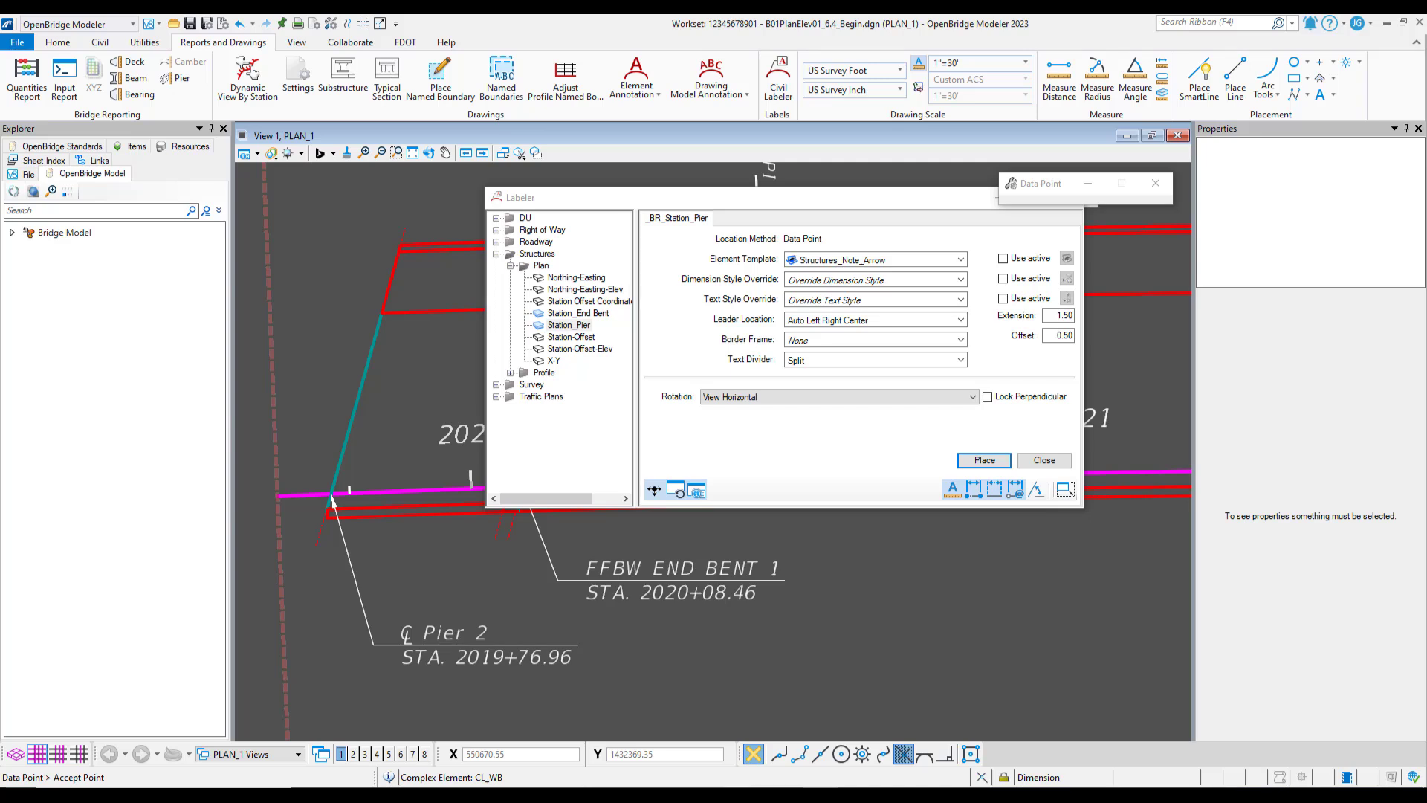
- In the Drawing workflow, edit the approach slab label's text, replacing its pier line with BEGIN APPROACH SLAB
{"action": "left_click", "coordinate": [95, 24]}
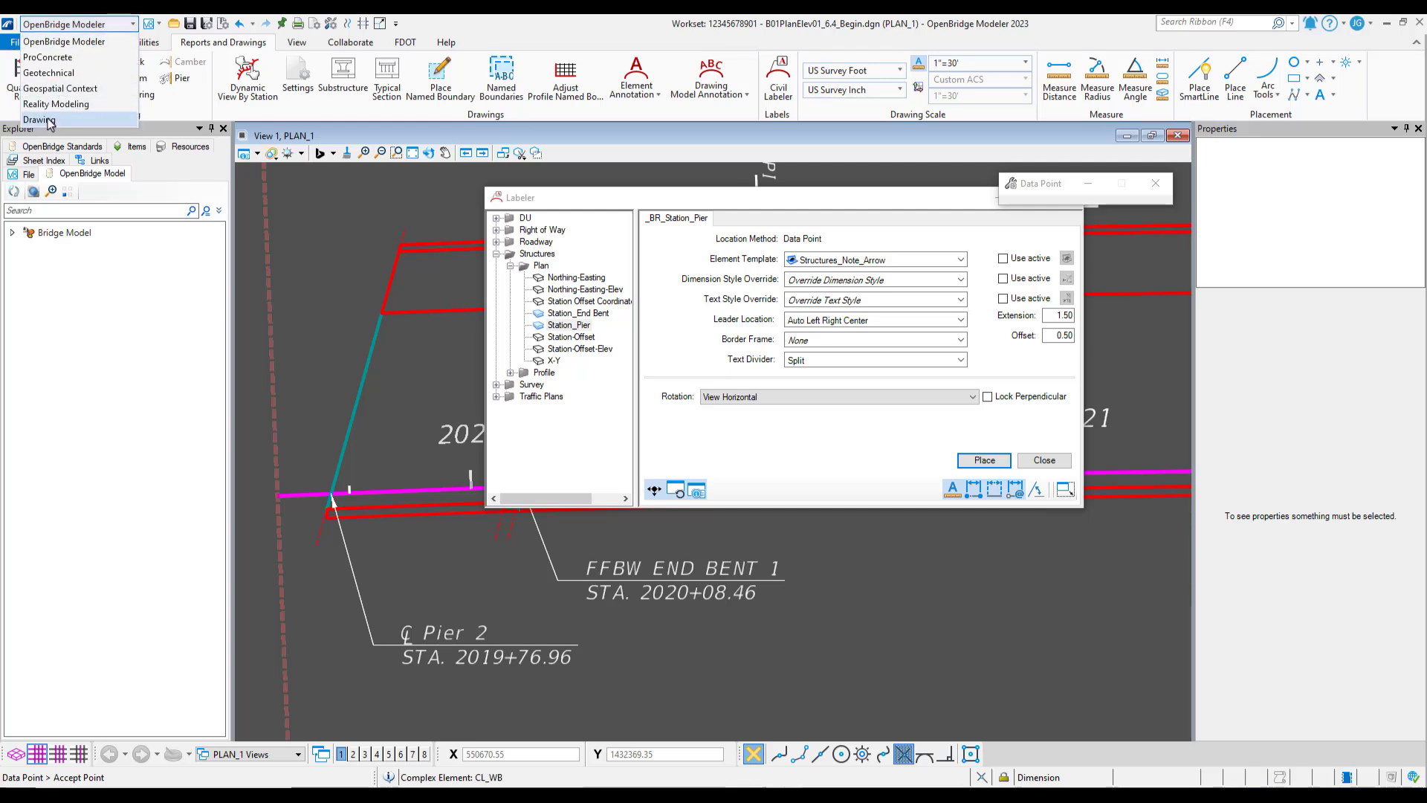
{"action": "left_click", "coordinate": [41, 119]}
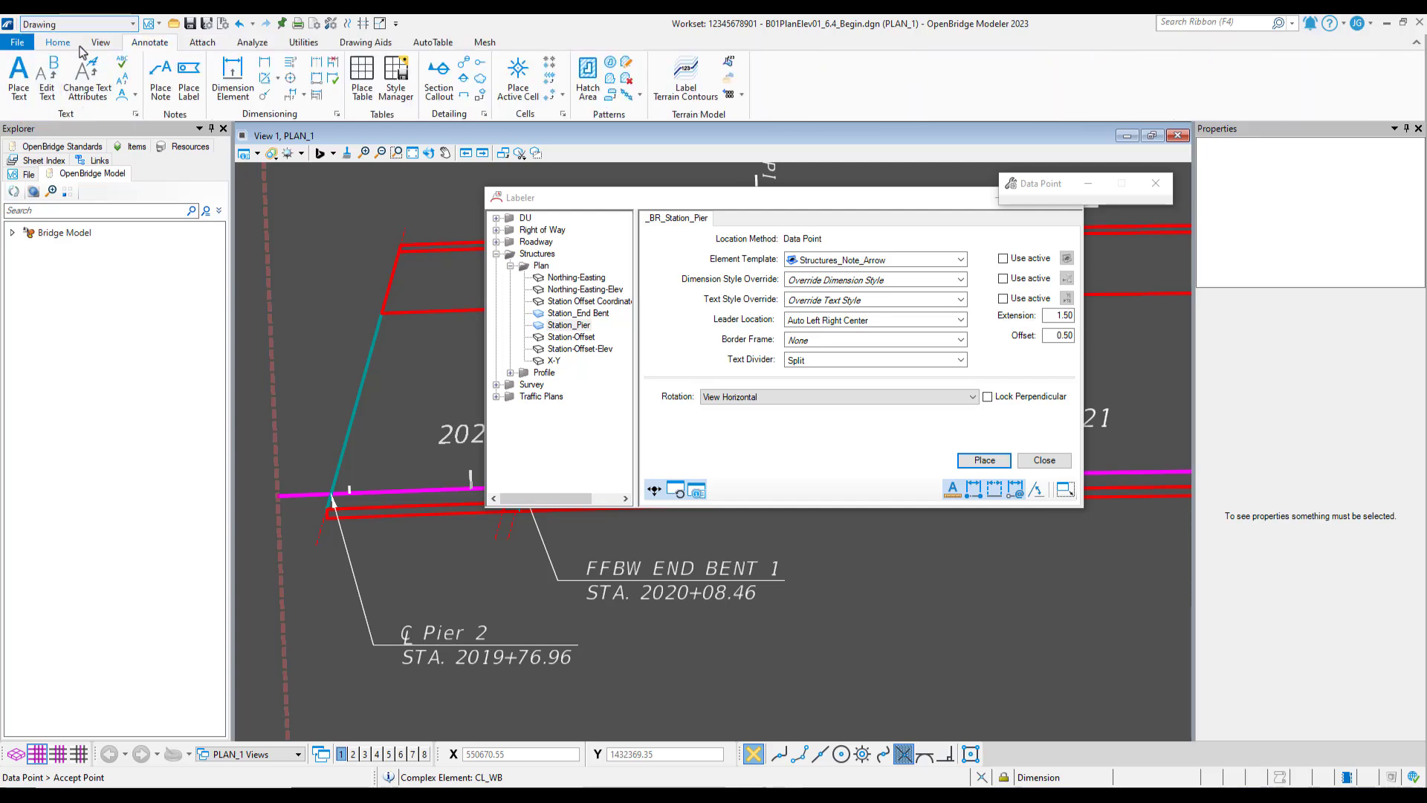
{"action": "left_click", "coordinate": [47, 83]}
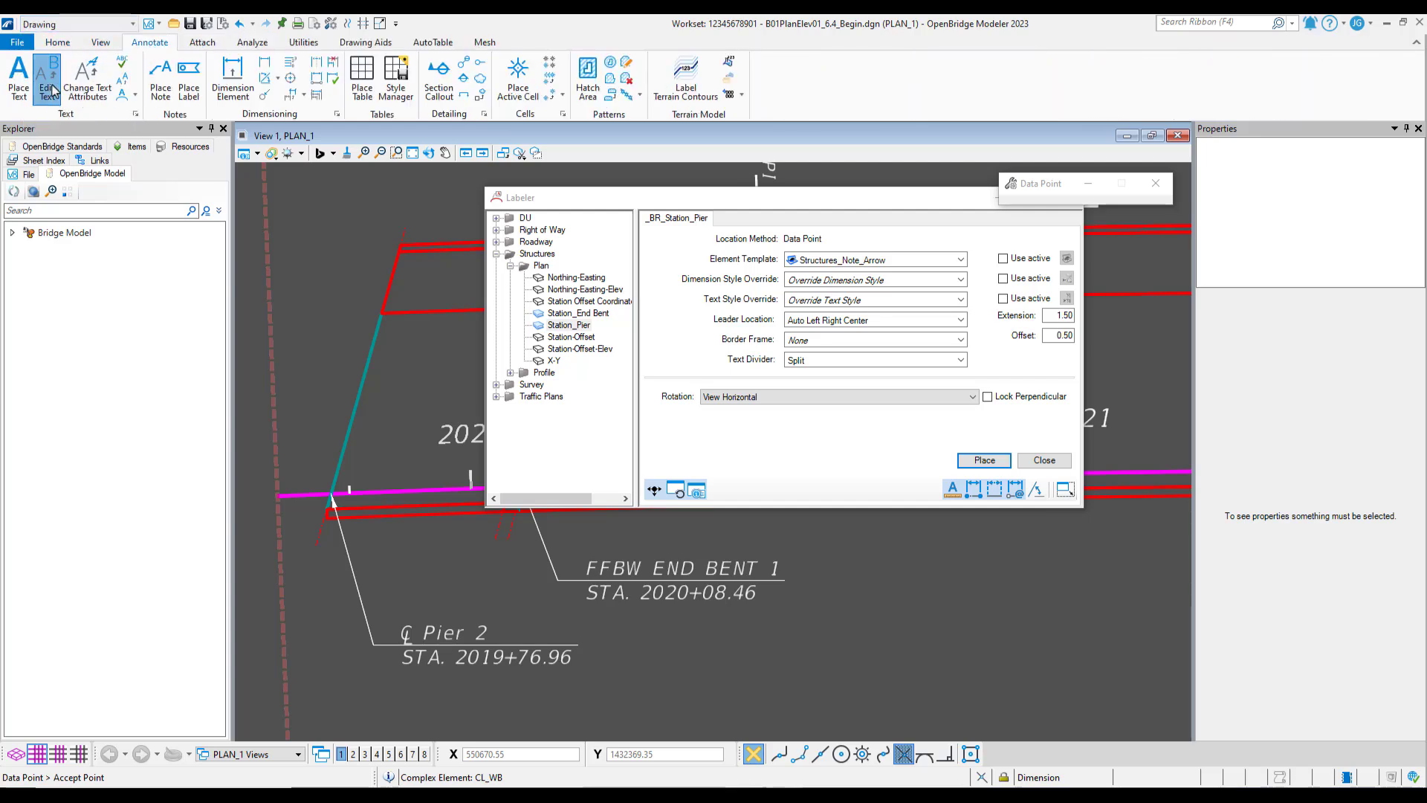
{"action": "left_click", "coordinate": [456, 632]}
{"action": "left_click", "coordinate": [116, 196]}
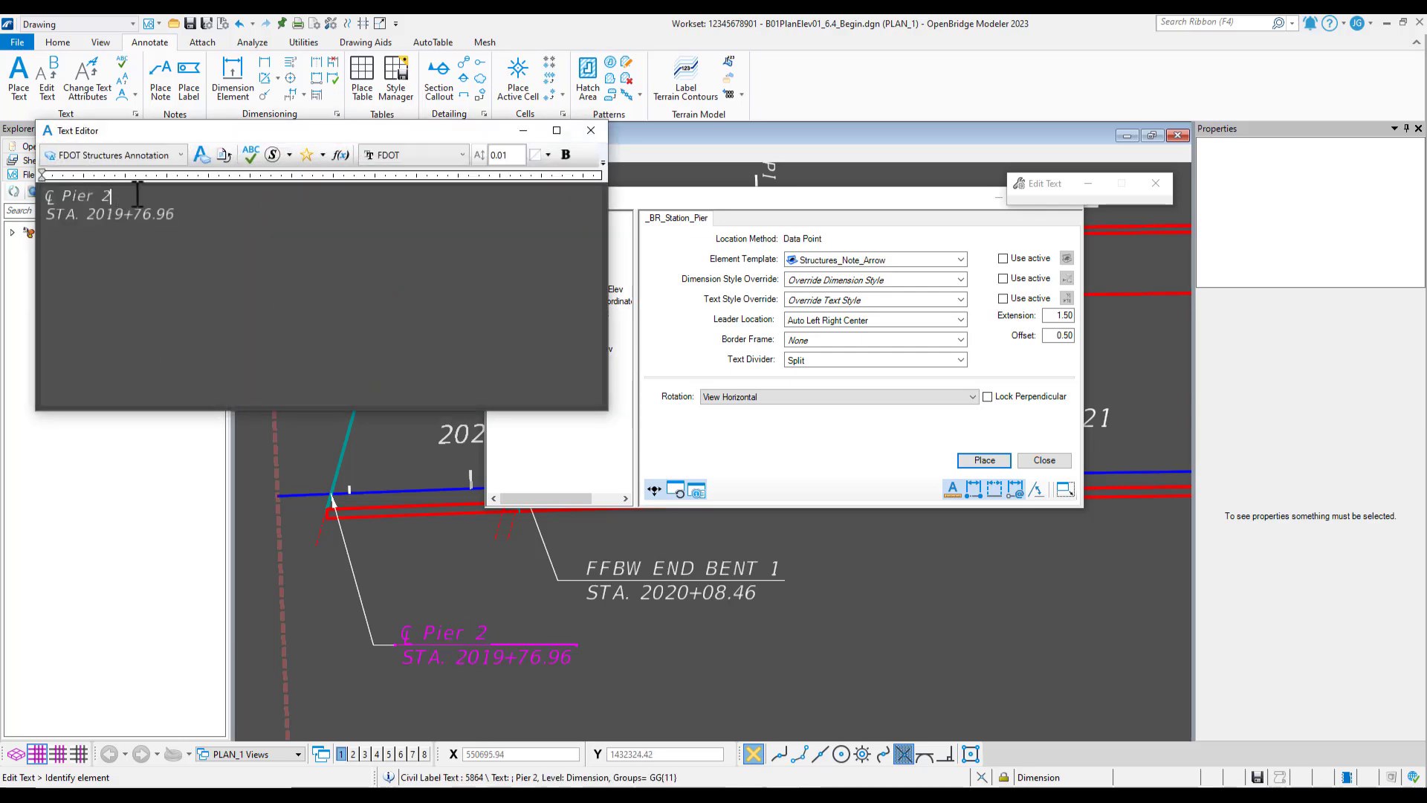
{"action": "left_click_drag", "start_coordinate": [136, 194], "coordinate": [48, 194]}
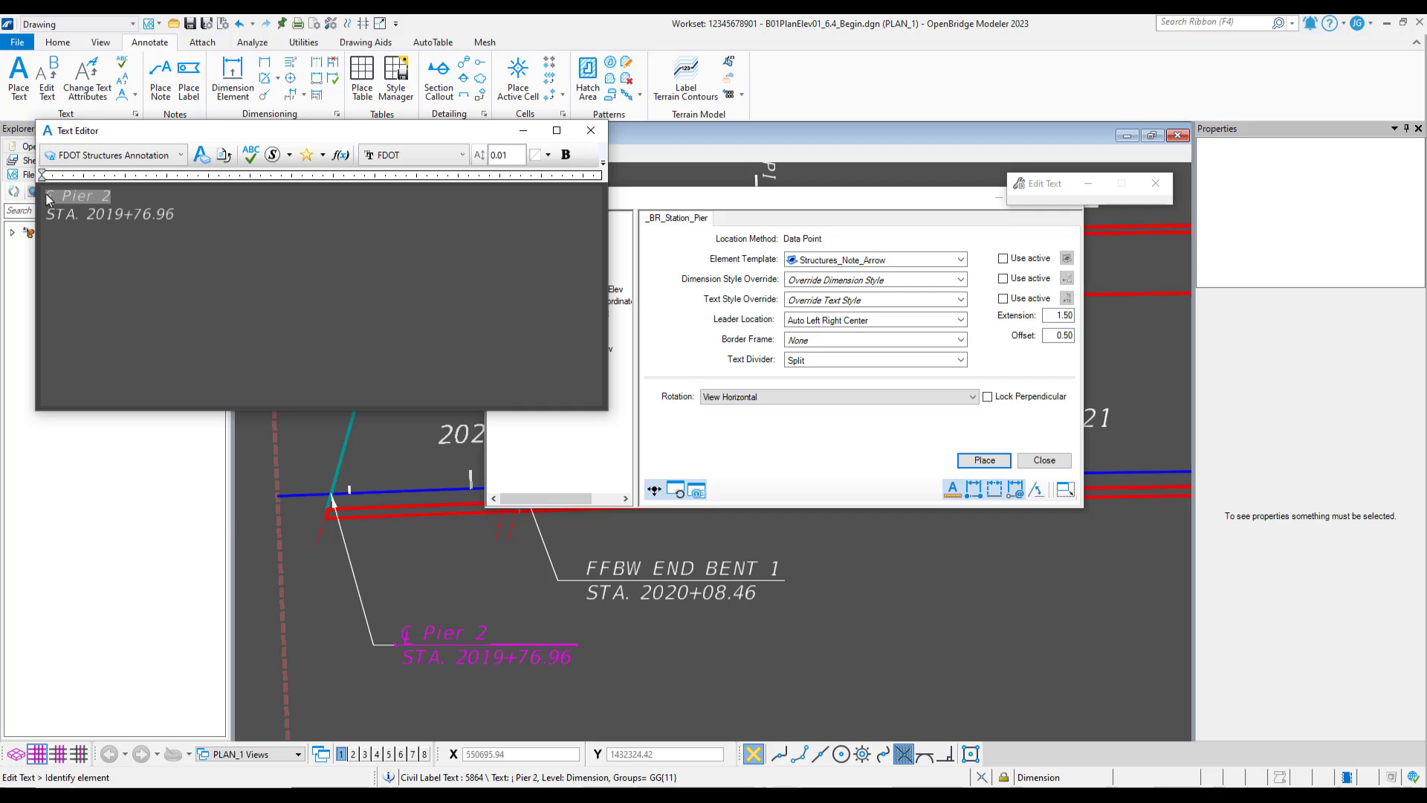
{"action": "type", "text": "BEGIN APPROAC"}
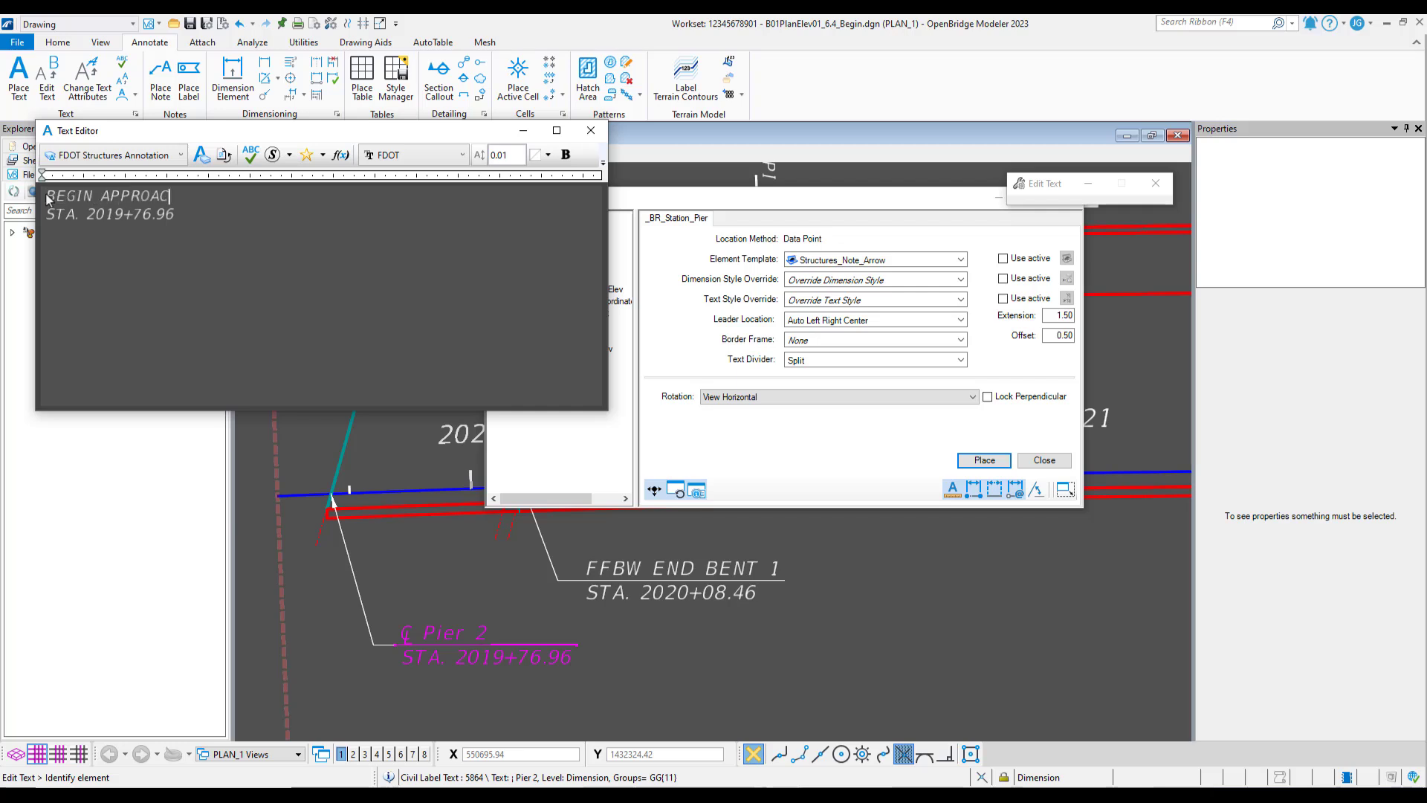
{"action": "type", "text": "H SLAB"}
{"action": "left_click", "coordinate": [444, 581]}
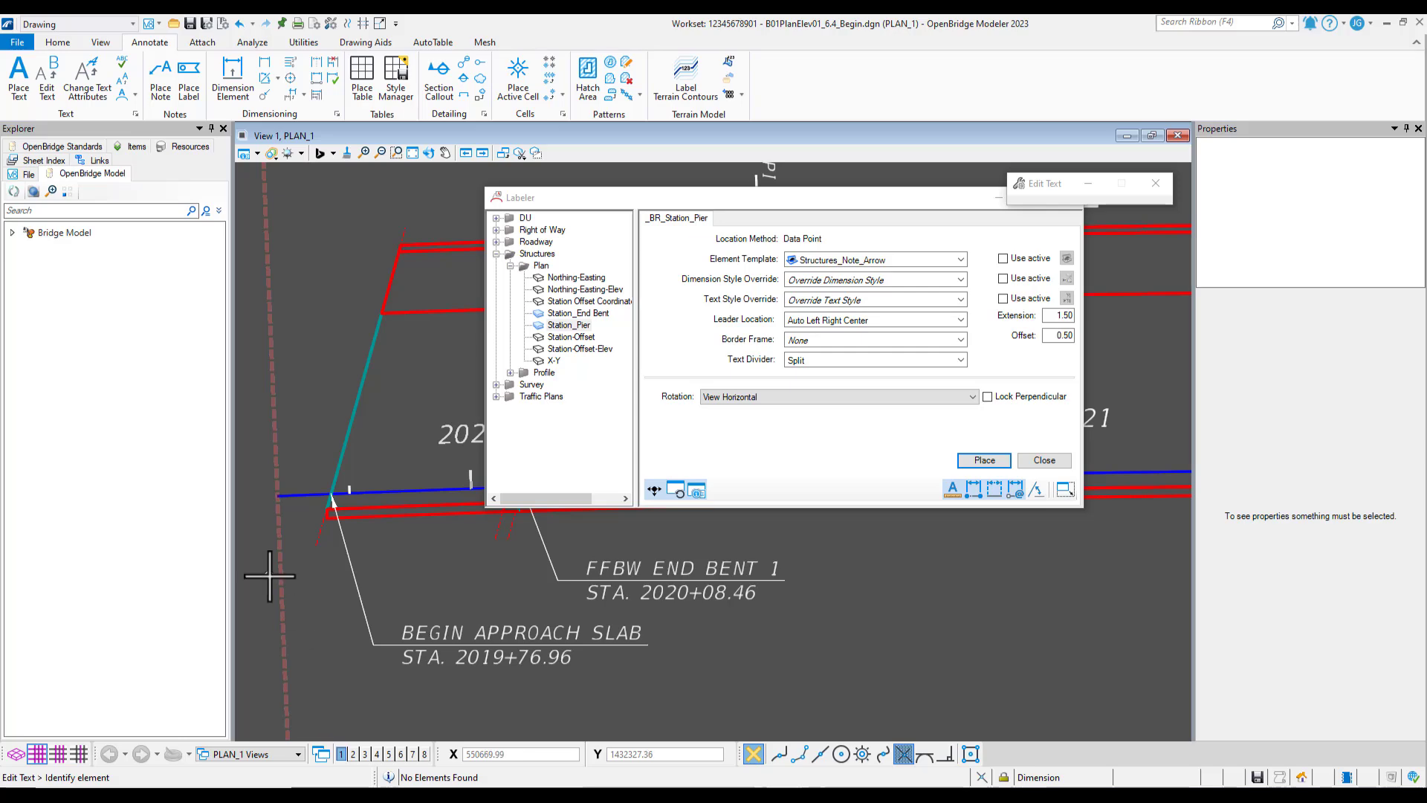
- Place a Station_Pier label where the APP SLAB 2 END support line crosses the CL_WB alignment, with its text below the deck
{"action": "scroll", "coordinate": [321, 543], "scroll_direction": "down", "scroll_amount": 3}
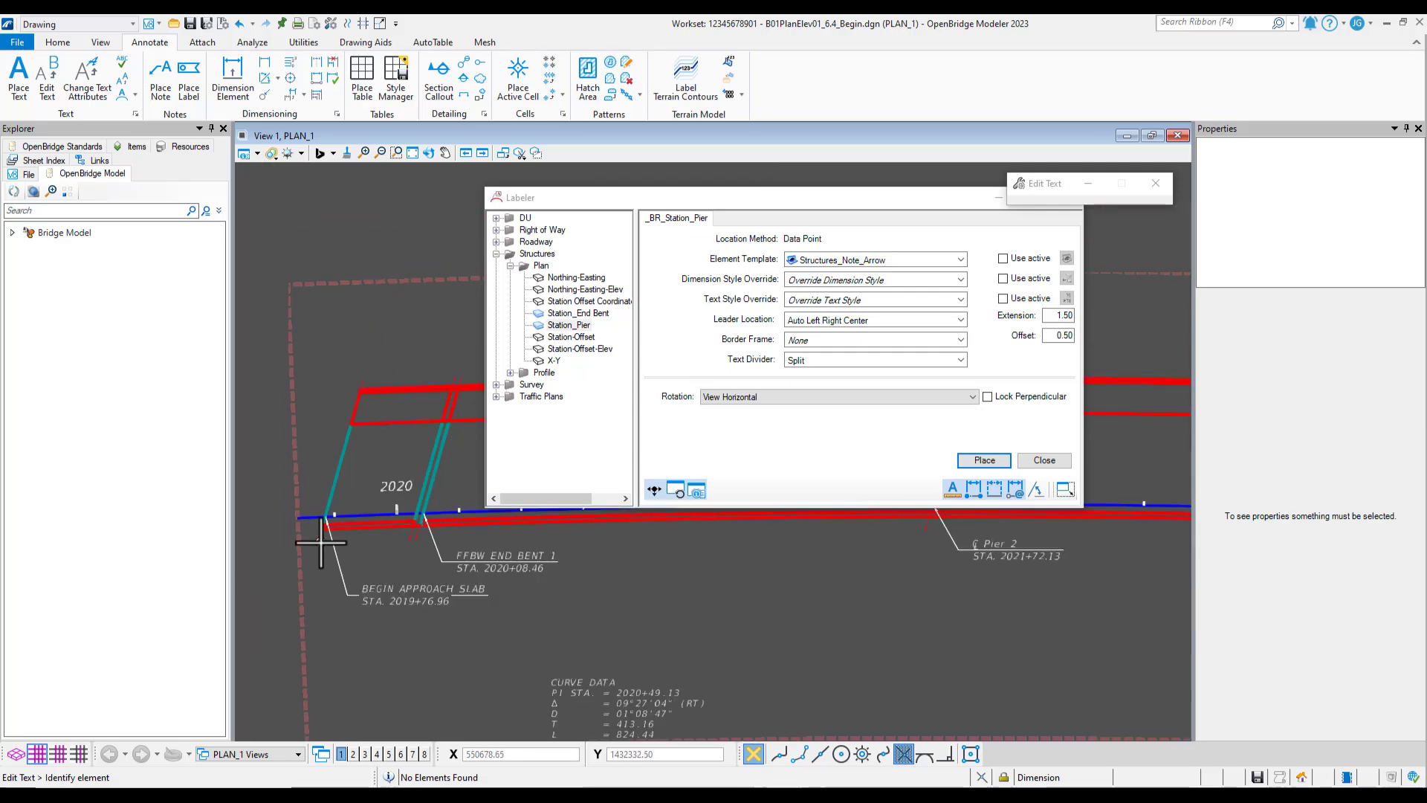
{"action": "scroll", "coordinate": [321, 542], "scroll_direction": "down", "scroll_amount": 2}
{"action": "scroll", "coordinate": [948, 525], "scroll_direction": "up", "scroll_amount": 1}
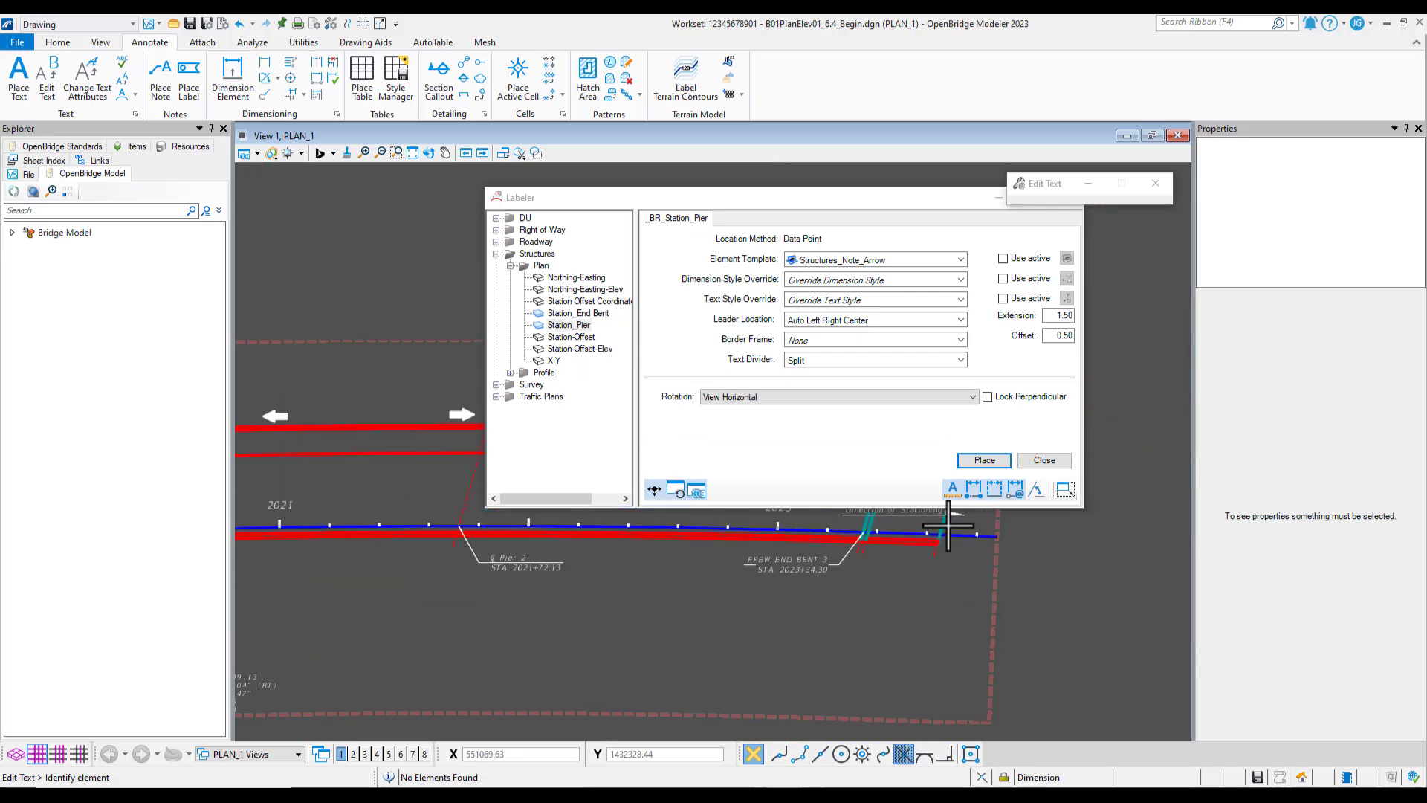
{"action": "scroll", "coordinate": [947, 525], "scroll_direction": "up", "scroll_amount": 2}
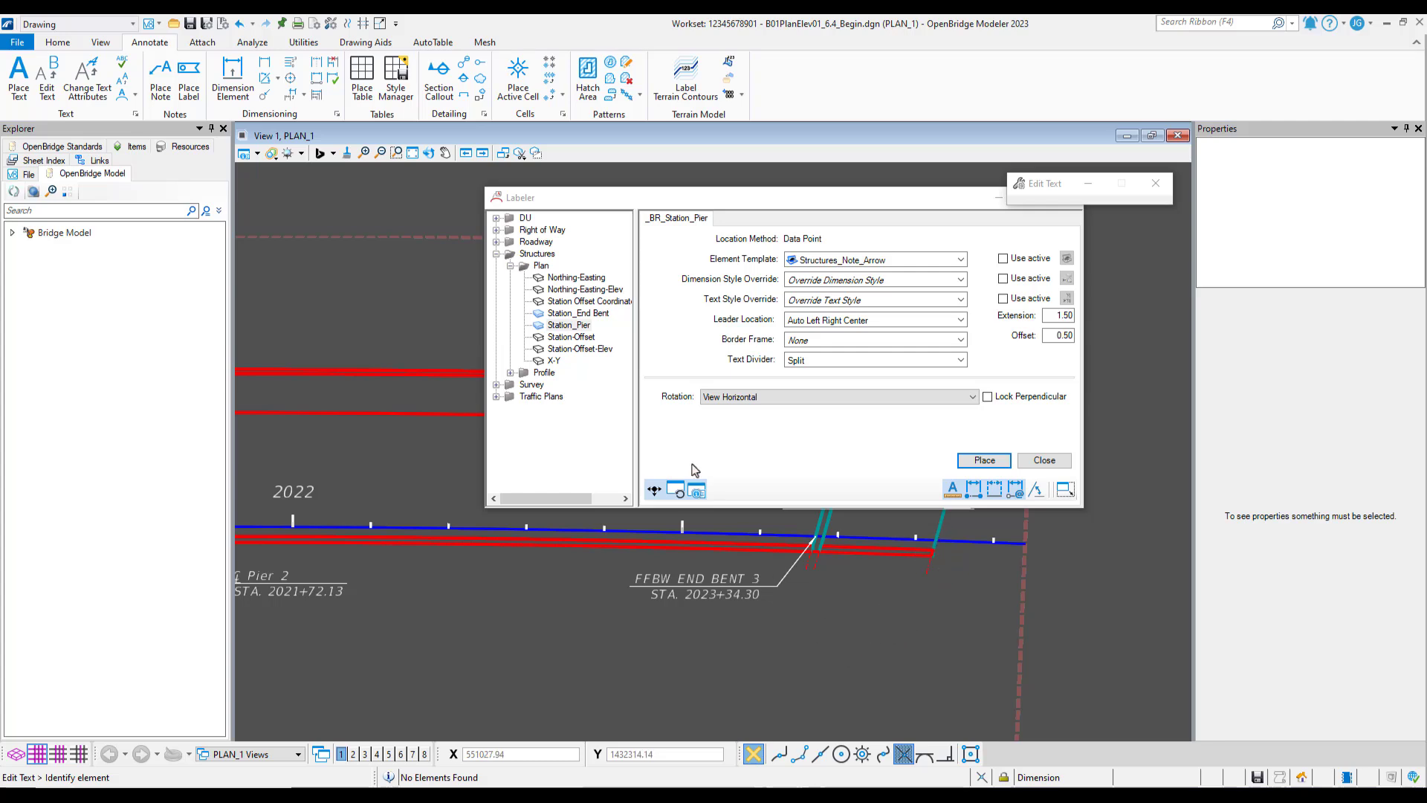
{"action": "left_click", "coordinate": [569, 327]}
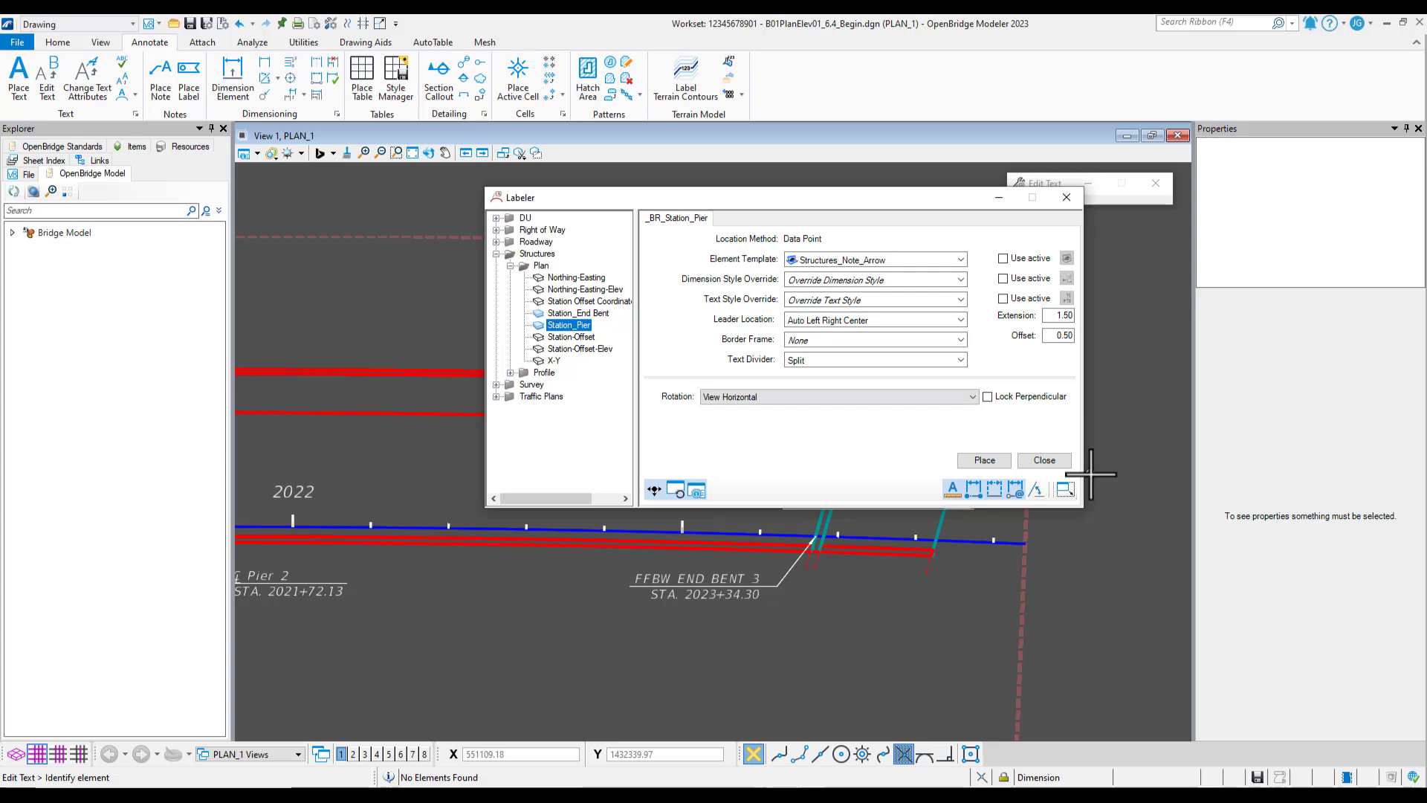
{"action": "left_click", "coordinate": [985, 461]}
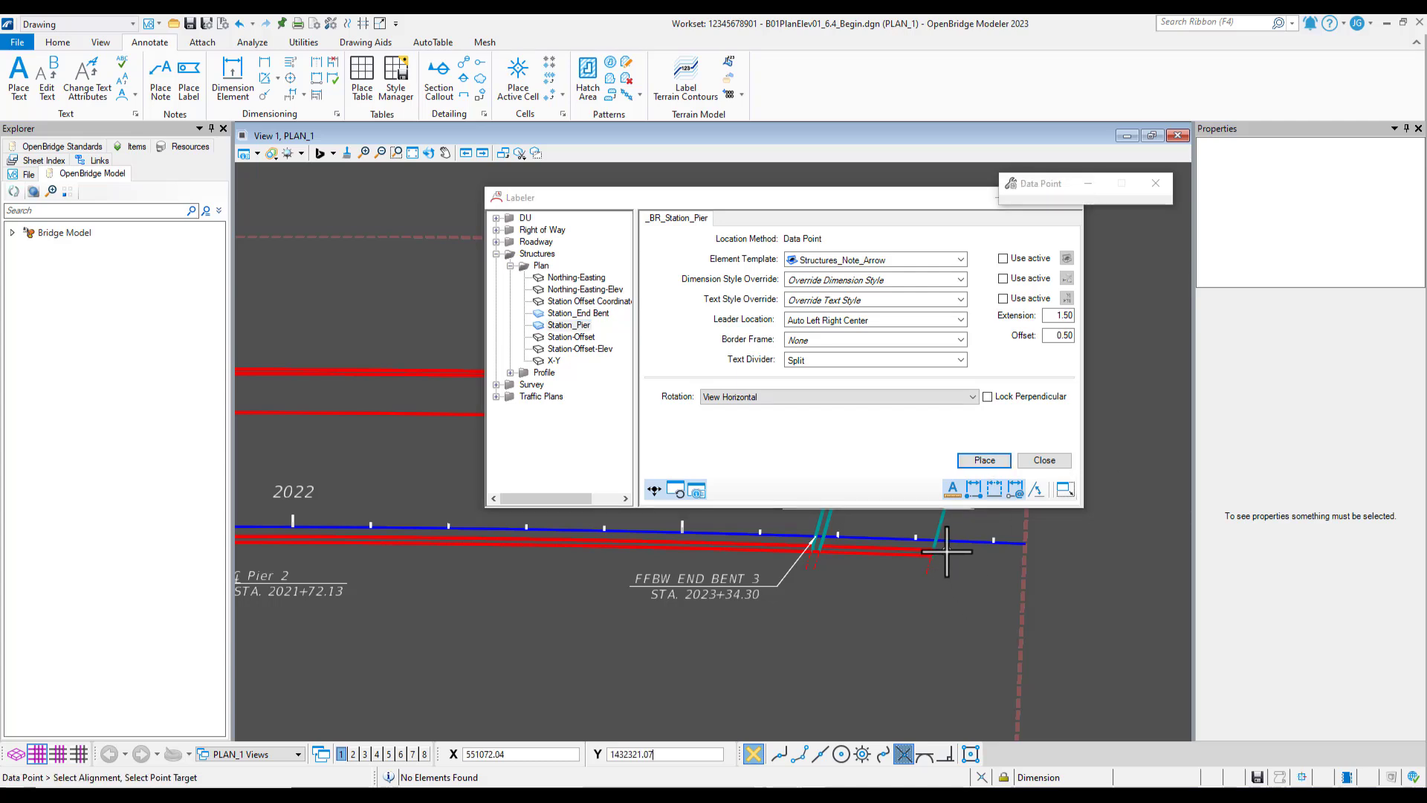
{"action": "left_click", "coordinate": [875, 537]}
{"action": "scroll", "coordinate": [825, 549], "scroll_direction": "up", "scroll_amount": 3}
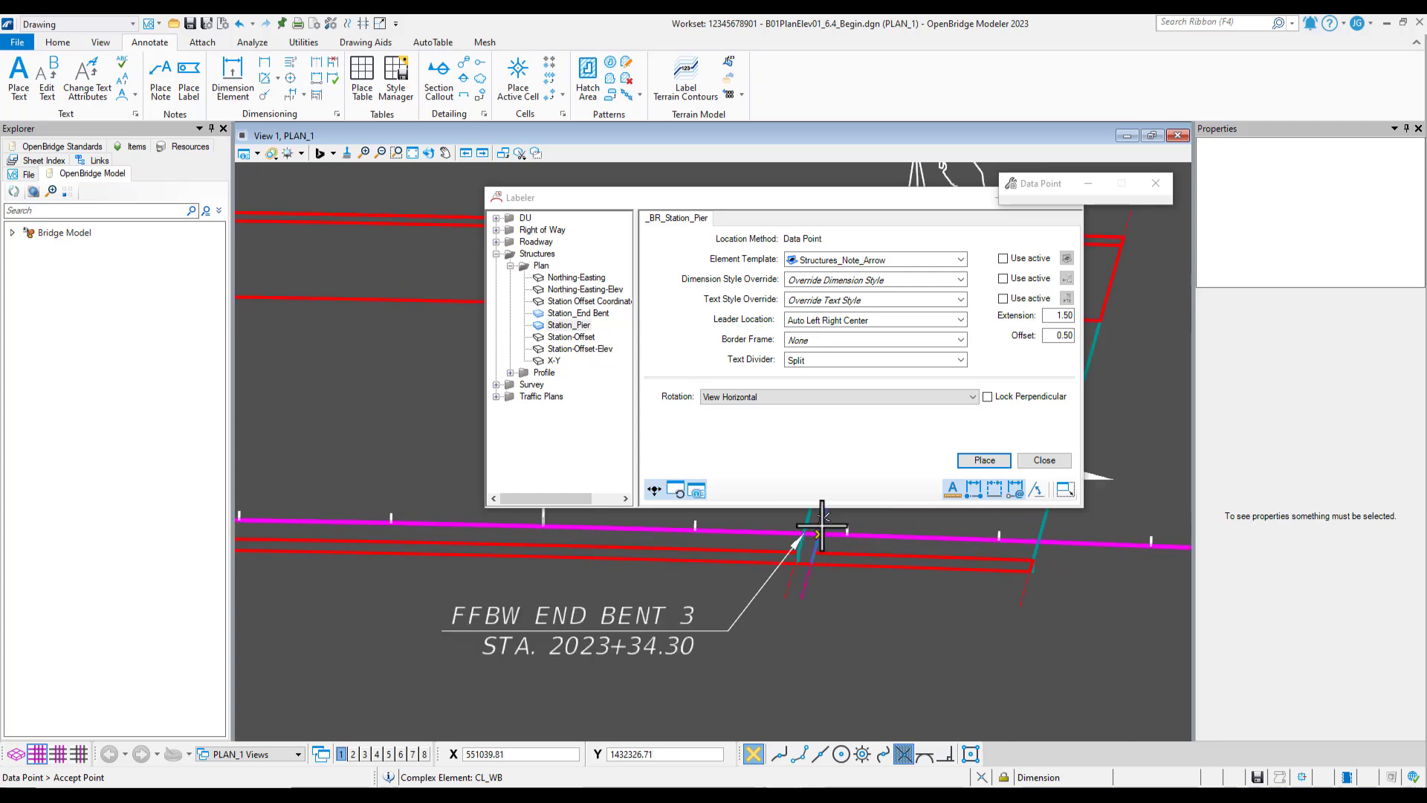
{"action": "left_click", "coordinate": [1038, 543]}
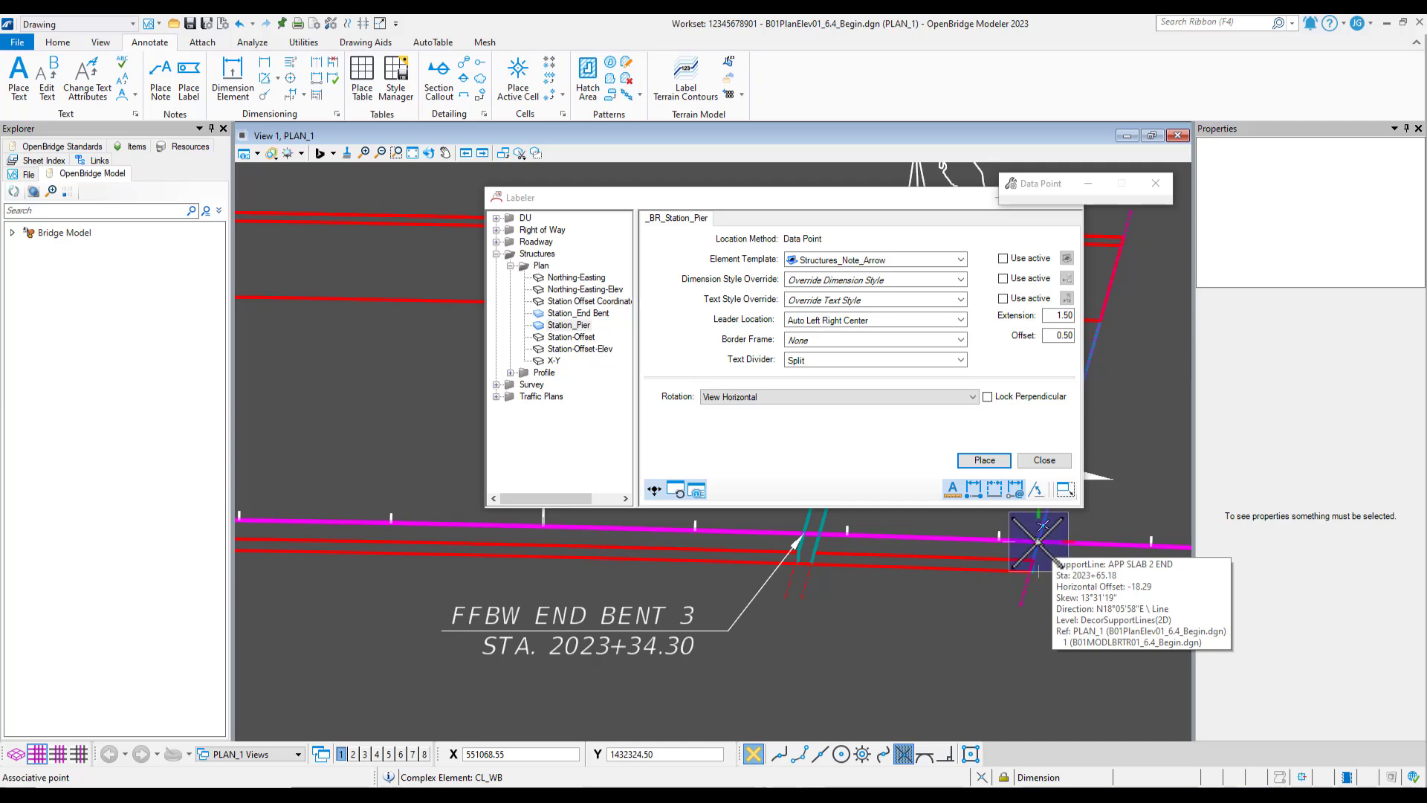
{"action": "scroll", "coordinate": [947, 595], "scroll_direction": "down", "scroll_amount": 3}
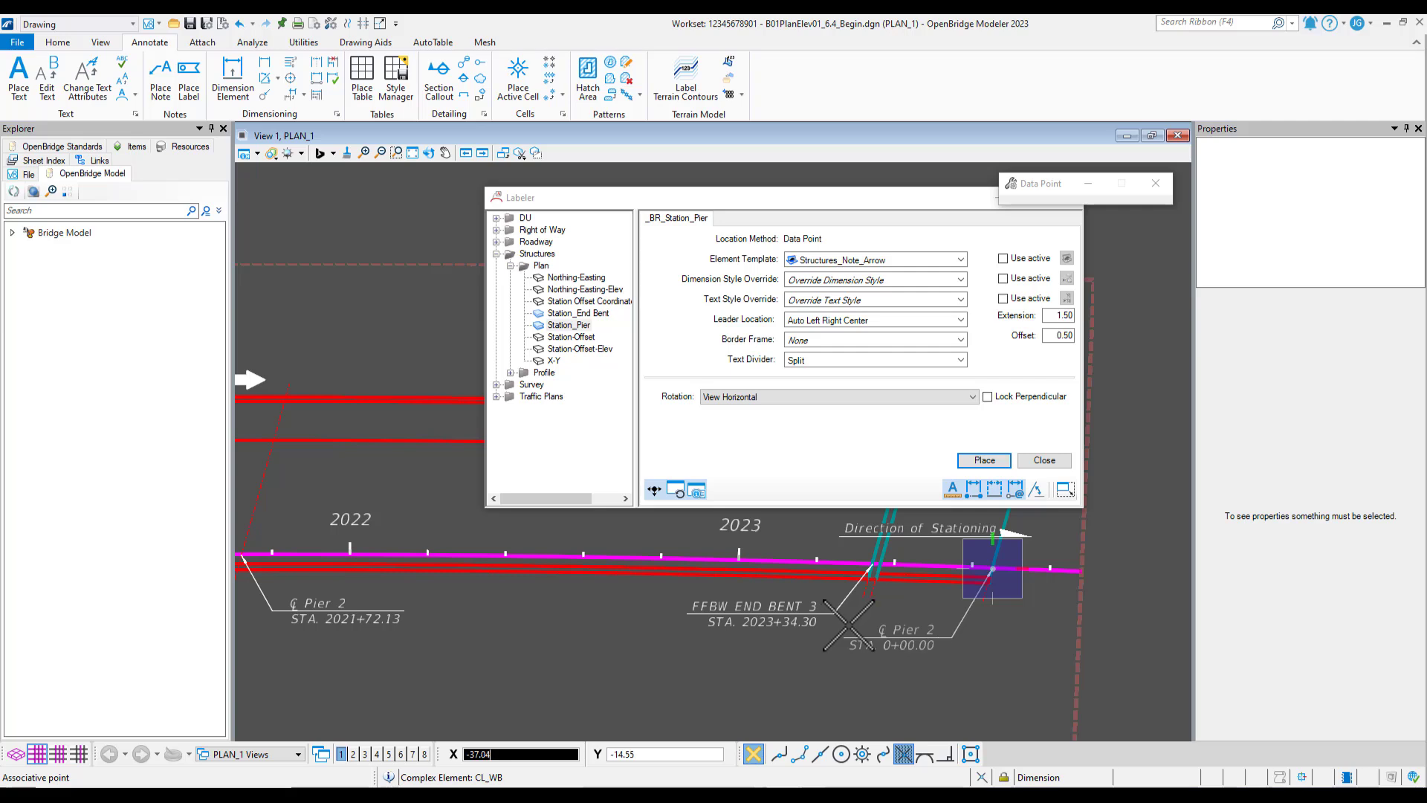
{"action": "left_click", "coordinate": [992, 569]}
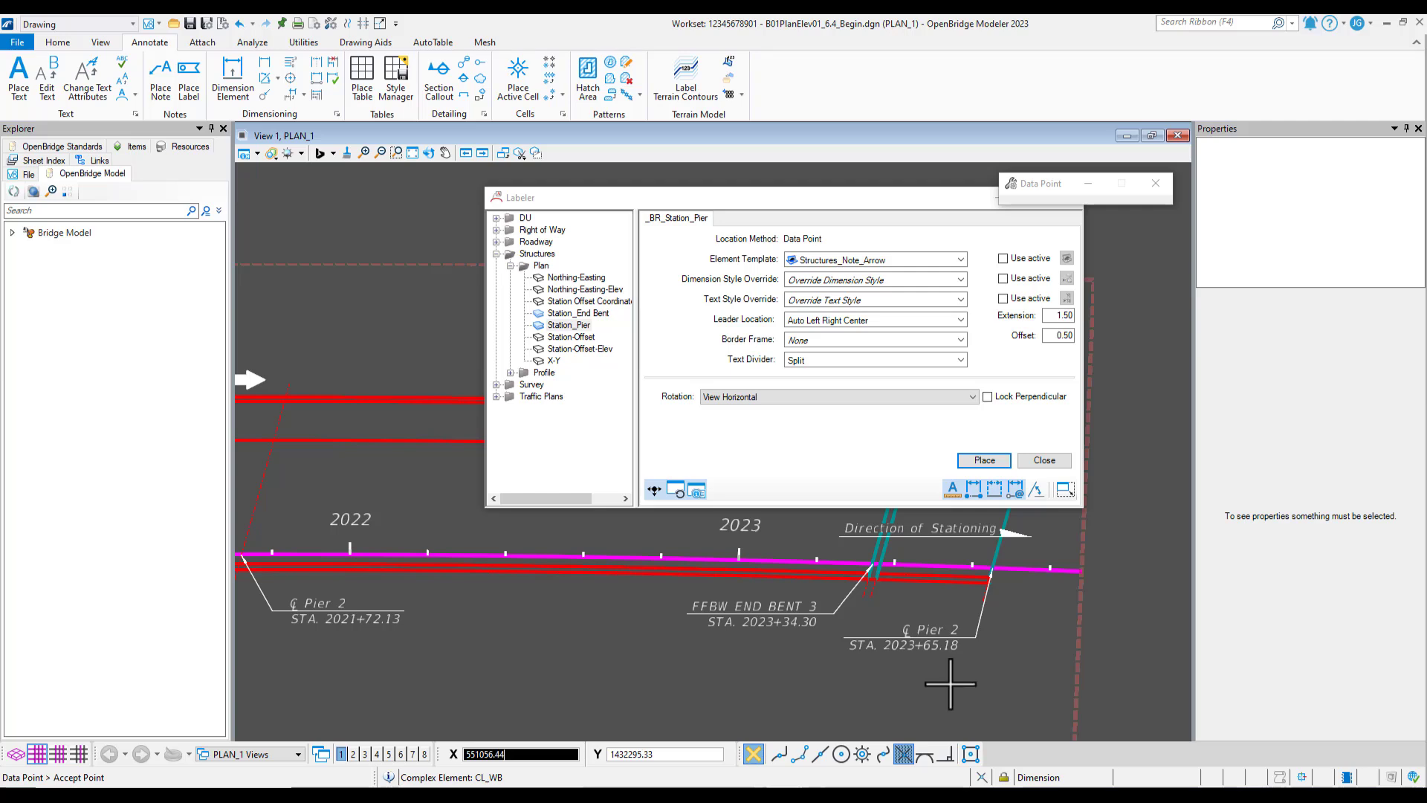
- Edit the text of the label at the APP SLAB 2 END line, replacing its pier line with END APPROACH SLAB
{"action": "left_click", "coordinate": [45, 85]}
{"action": "left_click", "coordinate": [929, 638]}
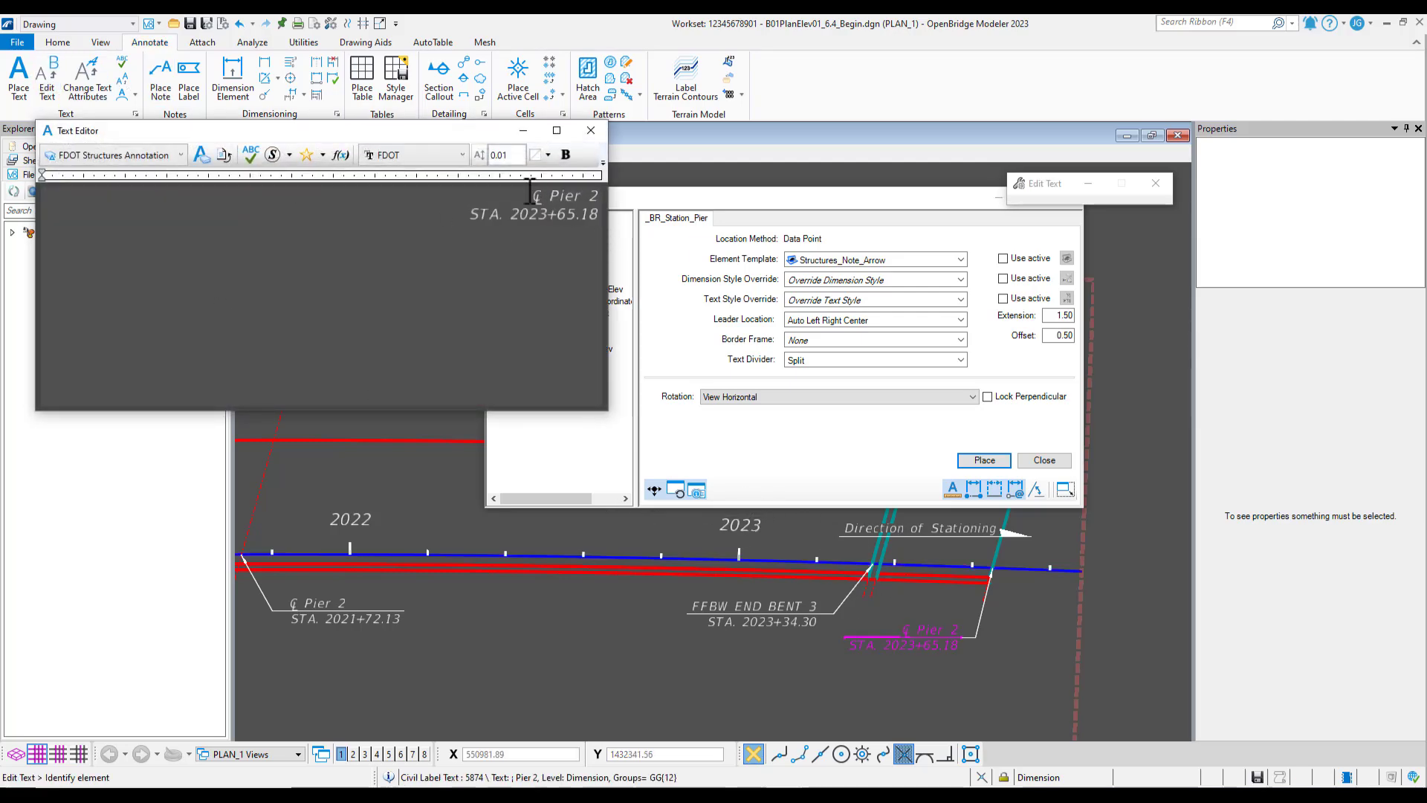
{"action": "left_click_drag", "start_coordinate": [530, 192], "coordinate": [623, 196]}
{"action": "type", "text": "END AP"}
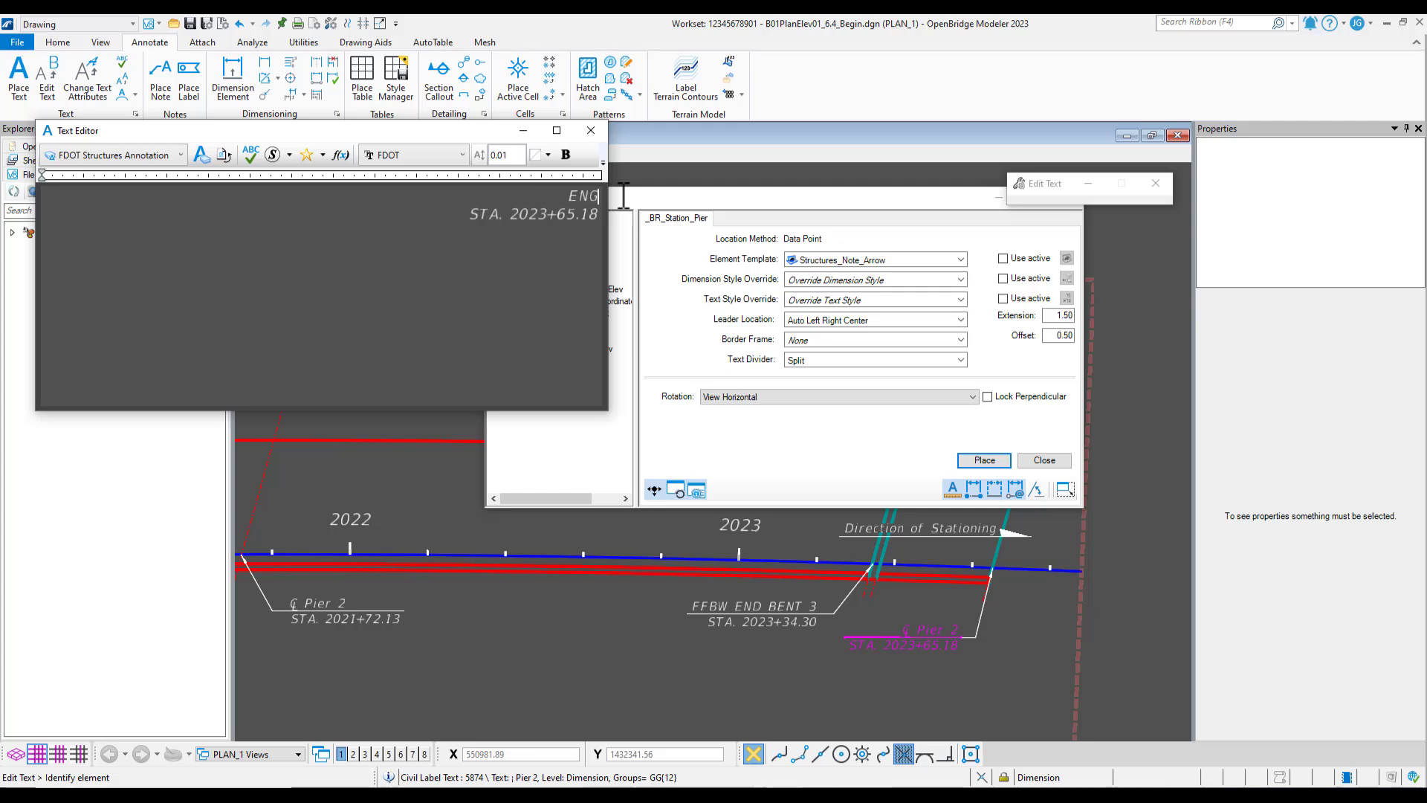
{"action": "type", "text": "PROACH SLAB"}
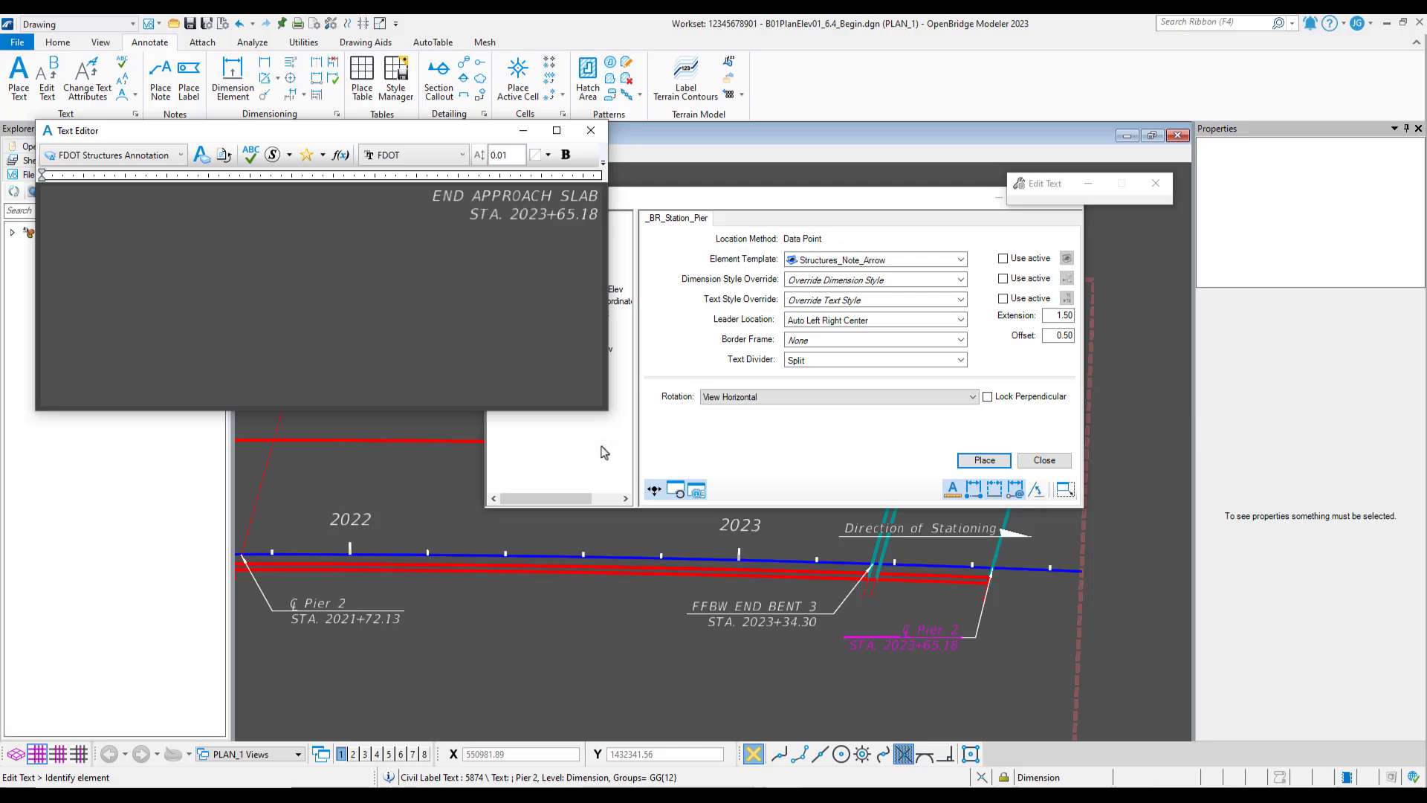
{"action": "left_click", "coordinate": [551, 630]}
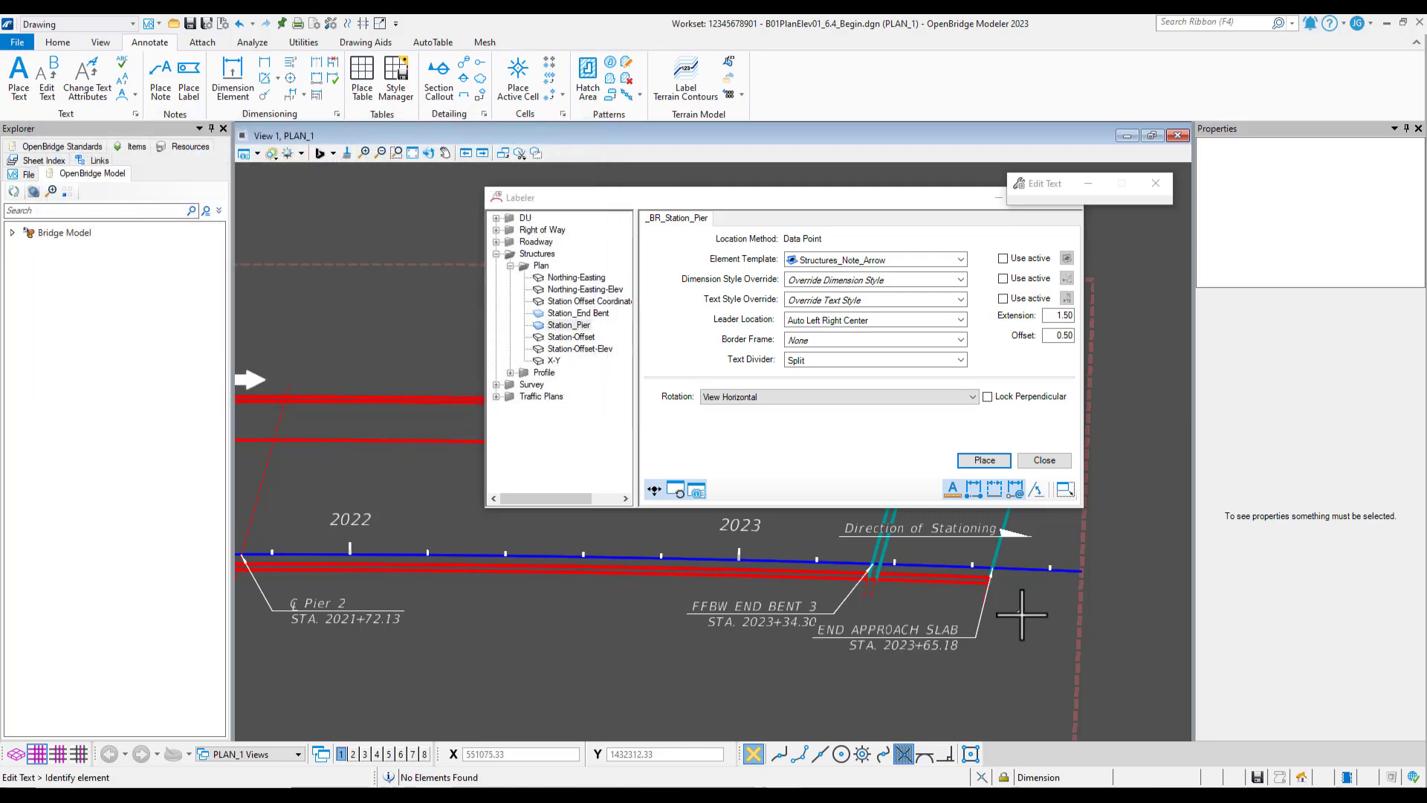
- In View 1's level display, turn on the pier column and pier cap levels of the PLAN_1 reference
{"action": "scroll", "coordinate": [1021, 624], "scroll_direction": "down", "scroll_amount": 1}
{"action": "scroll", "coordinate": [963, 669], "scroll_direction": "down", "scroll_amount": 2}
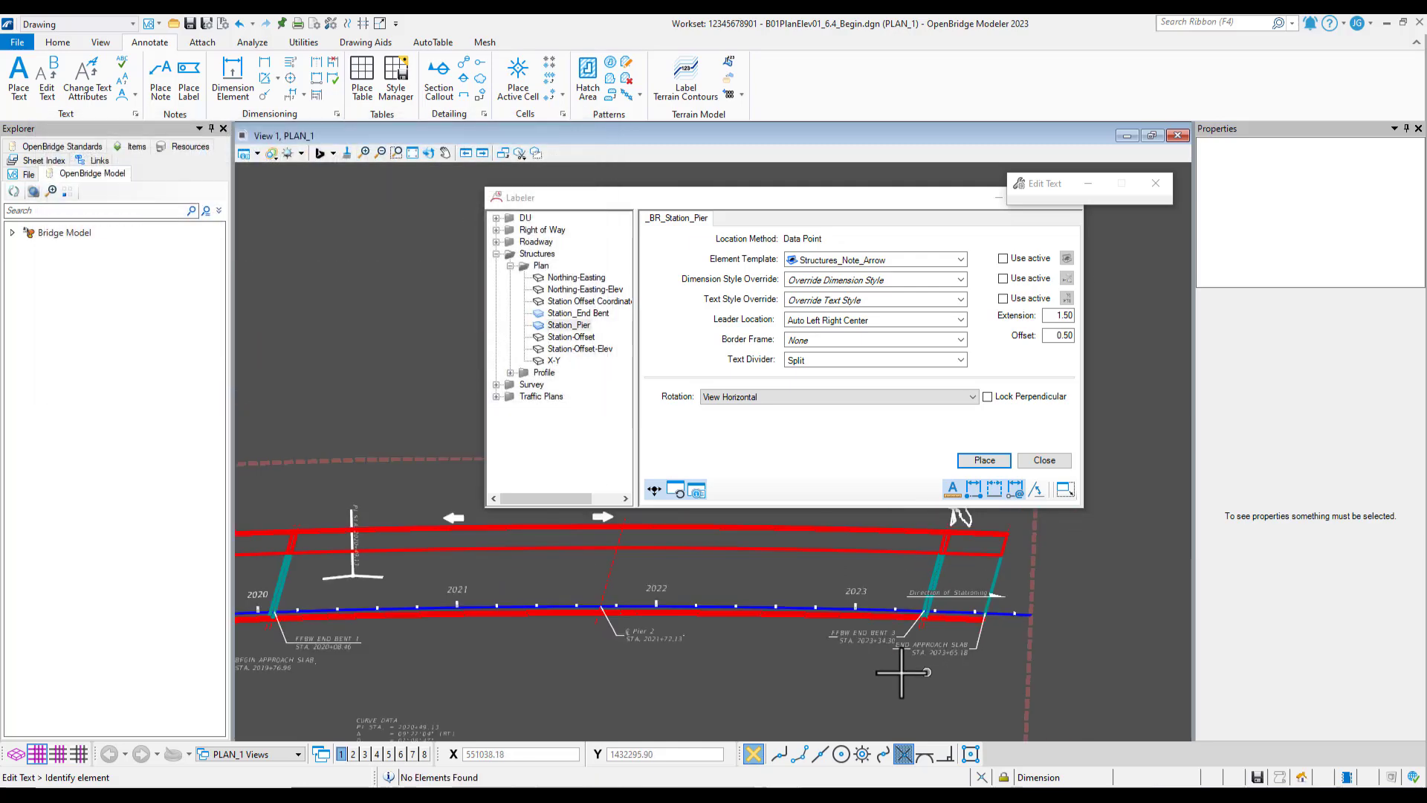
{"action": "scroll", "coordinate": [969, 658], "scroll_direction": "down", "scroll_amount": 1}
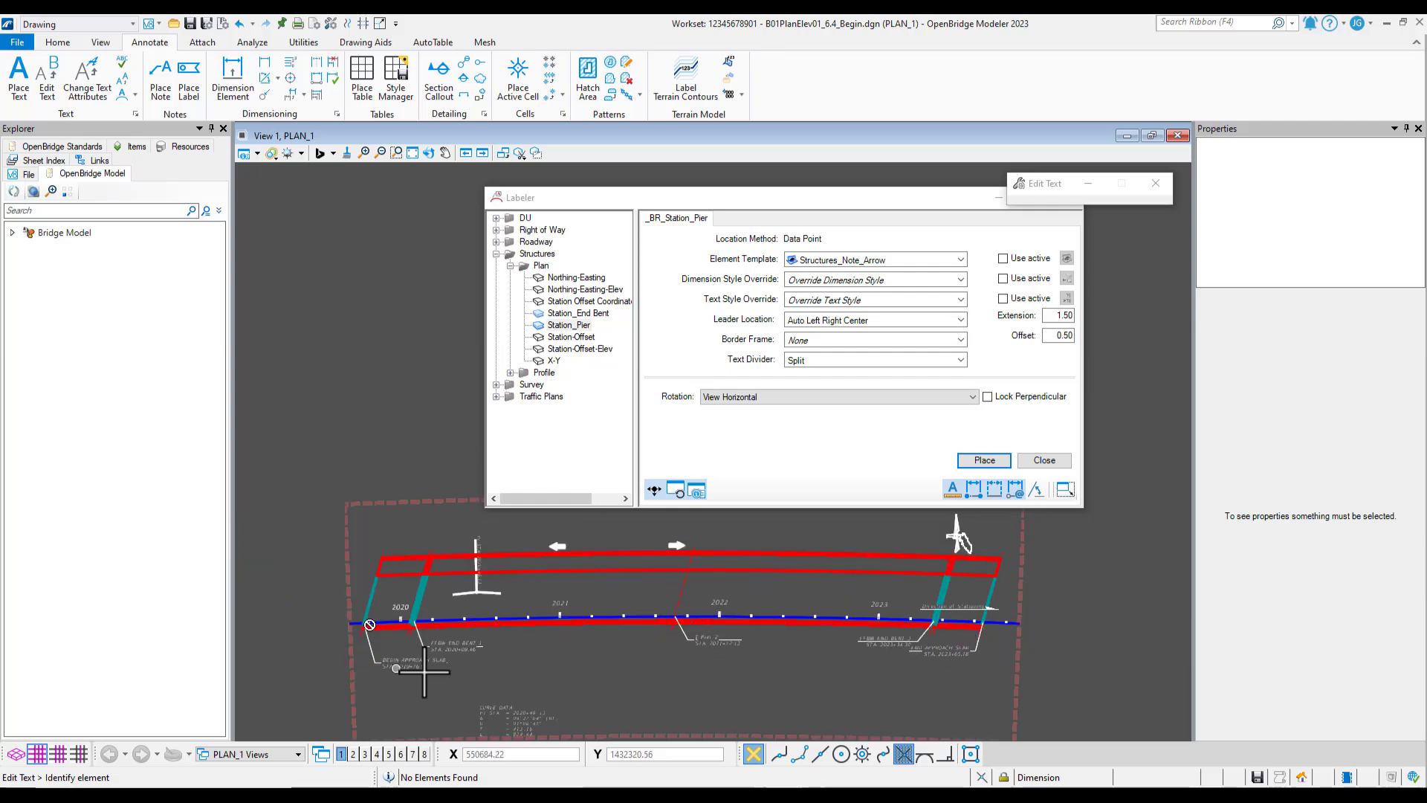
{"action": "scroll", "coordinate": [444, 671], "scroll_direction": "up", "scroll_amount": 1}
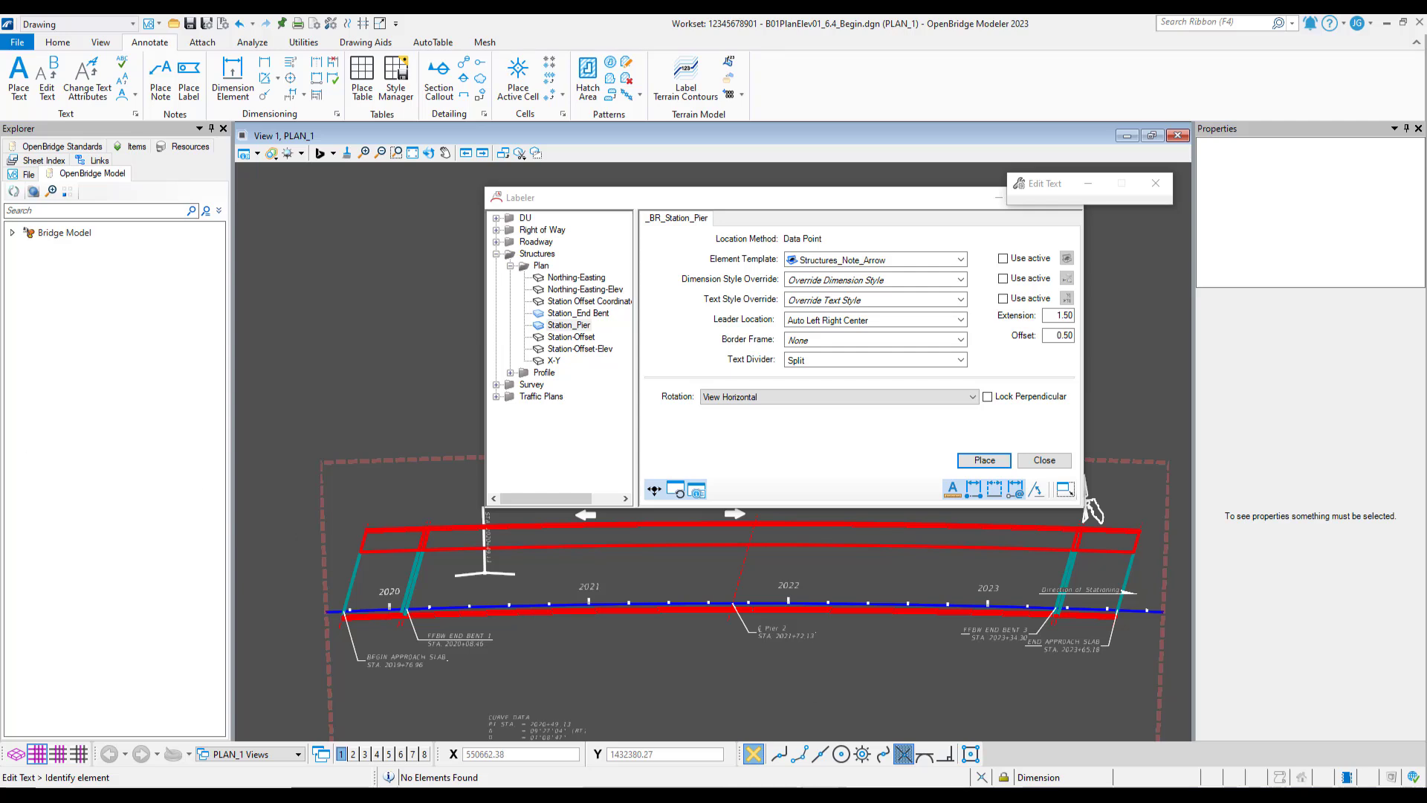
{"action": "left_click", "coordinate": [57, 42]}
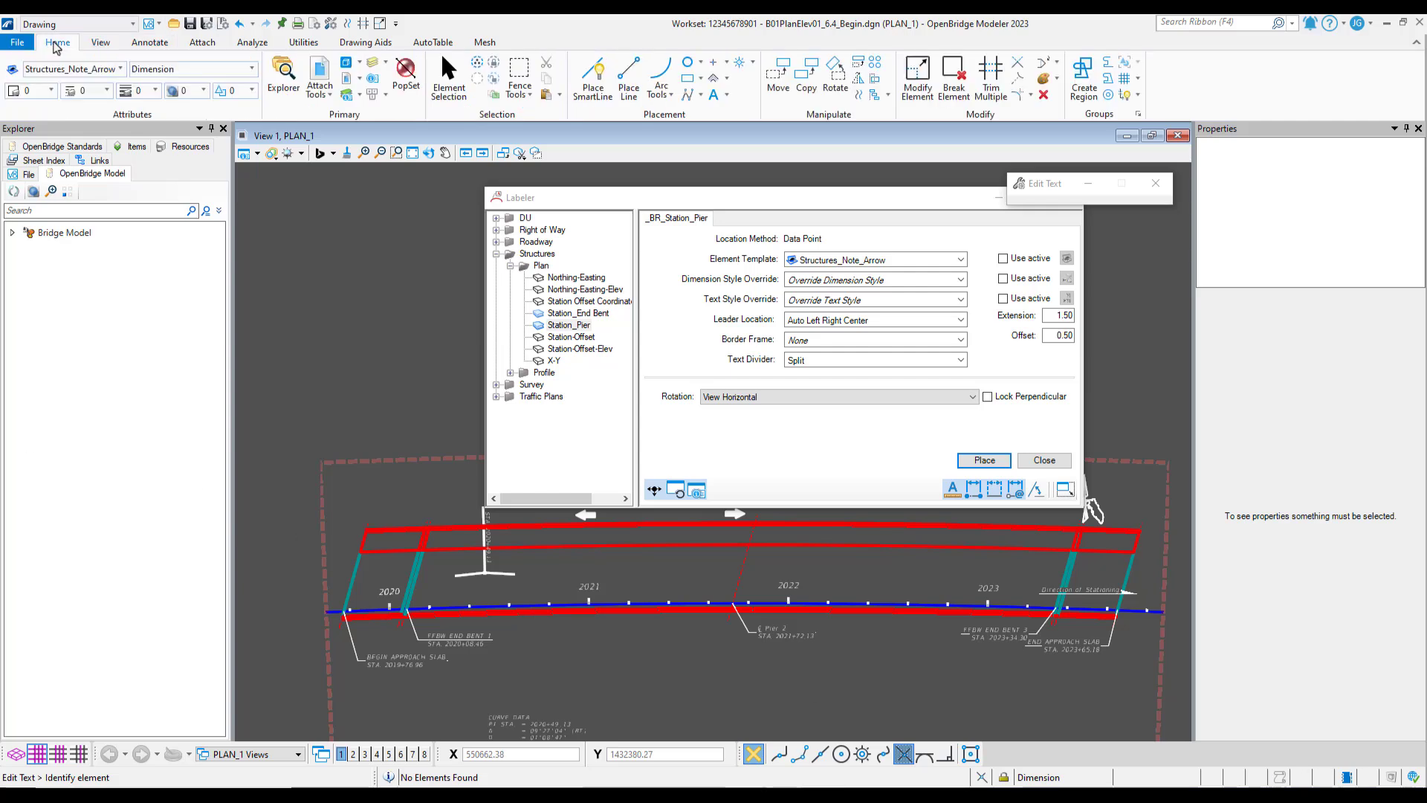
{"action": "left_click", "coordinate": [371, 67]}
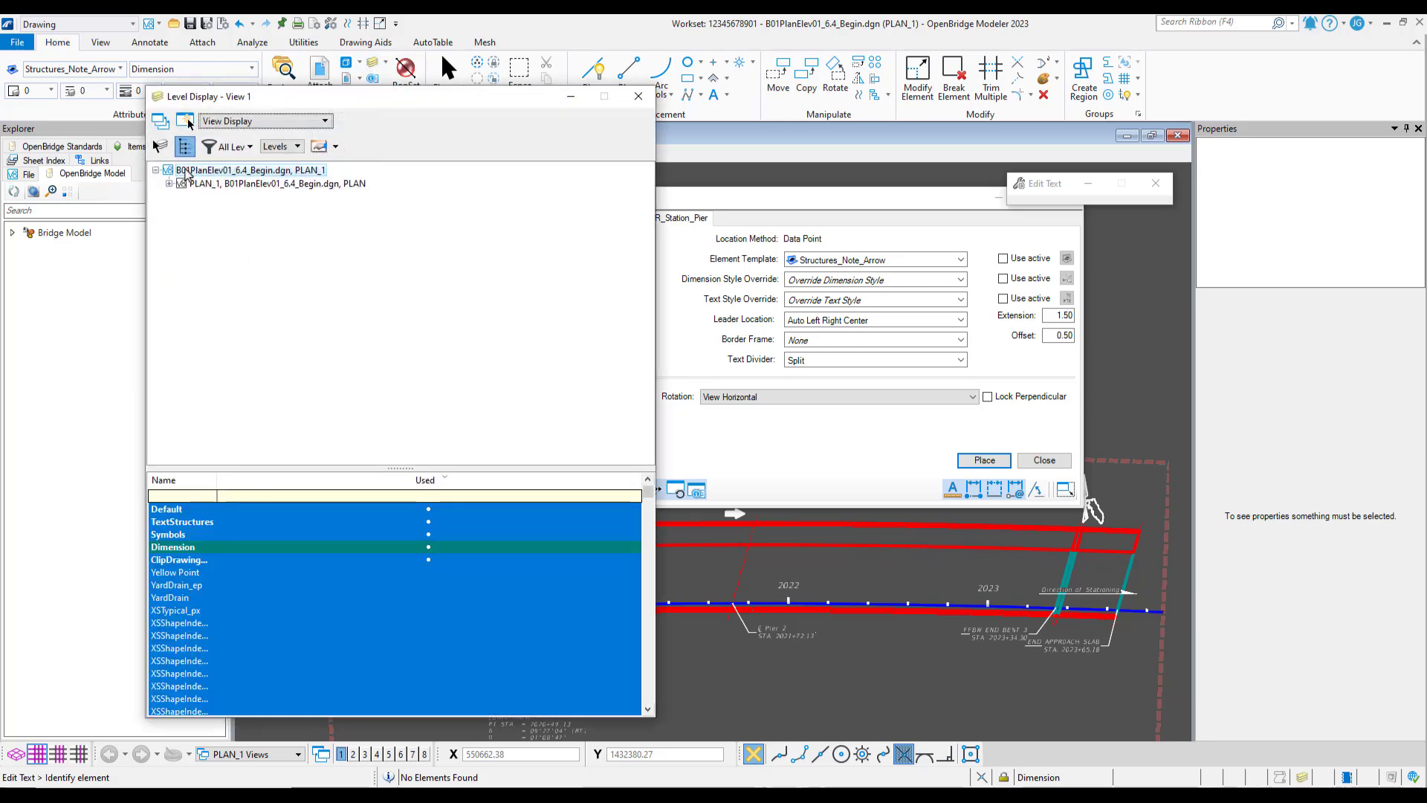
{"action": "left_click", "coordinate": [214, 185]}
{"action": "scroll", "coordinate": [270, 618], "scroll_direction": "down", "scroll_amount": 10}
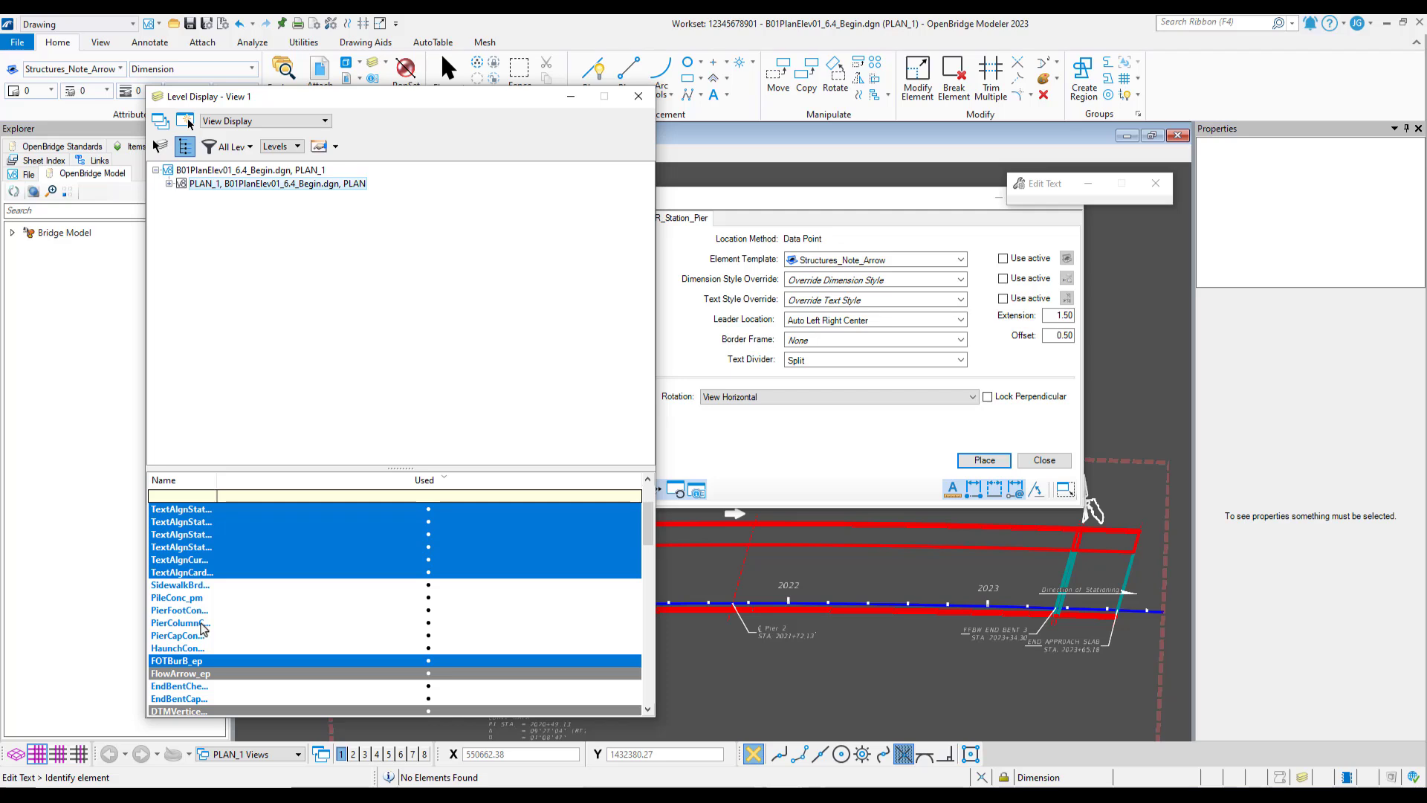
{"action": "left_click", "coordinate": [201, 624]}
{"action": "left_click", "coordinate": [225, 638]}
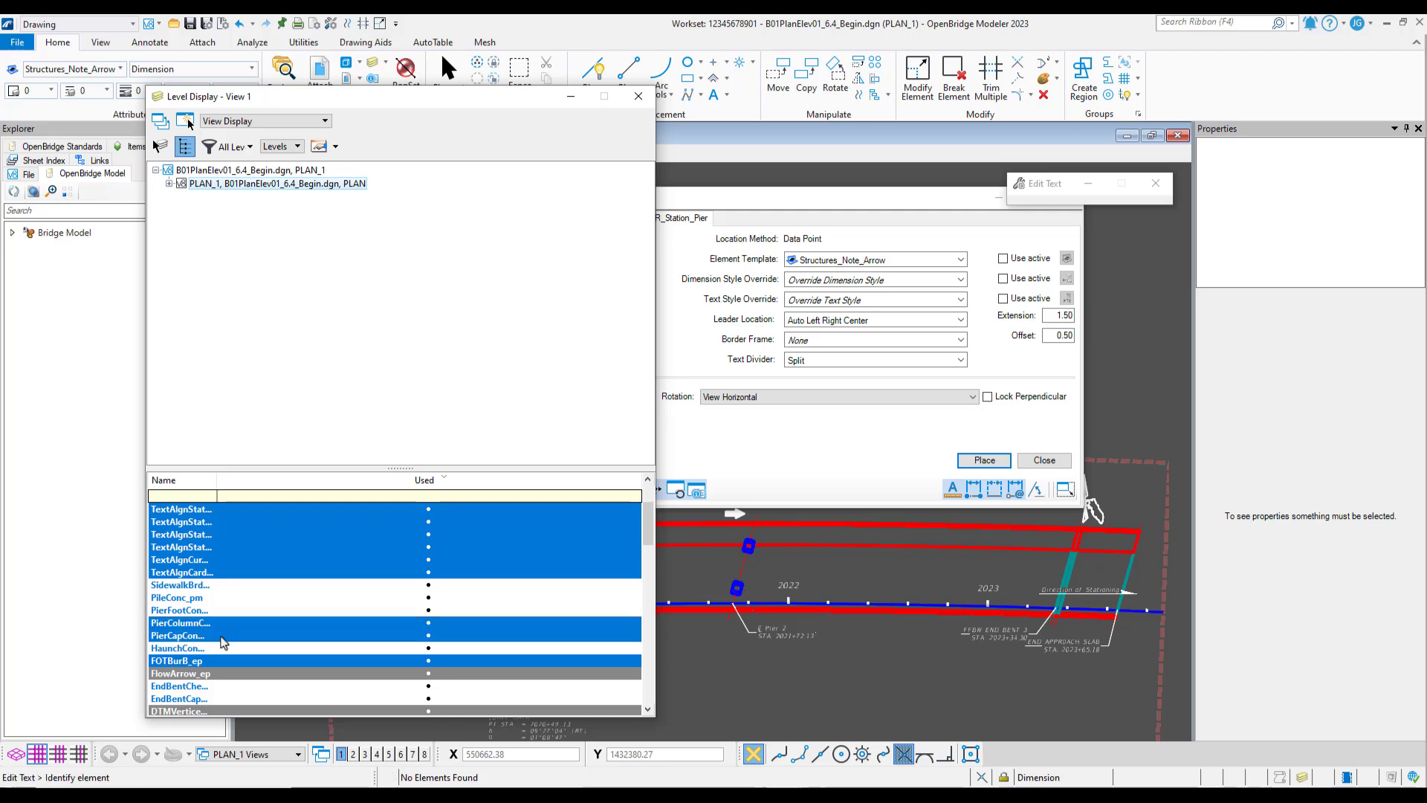
- Turn on the reference's EndBentCheekWallConc_pm and end bent cap levels, and close the level display
{"action": "scroll", "coordinate": [223, 640], "scroll_direction": "down", "scroll_amount": 1}
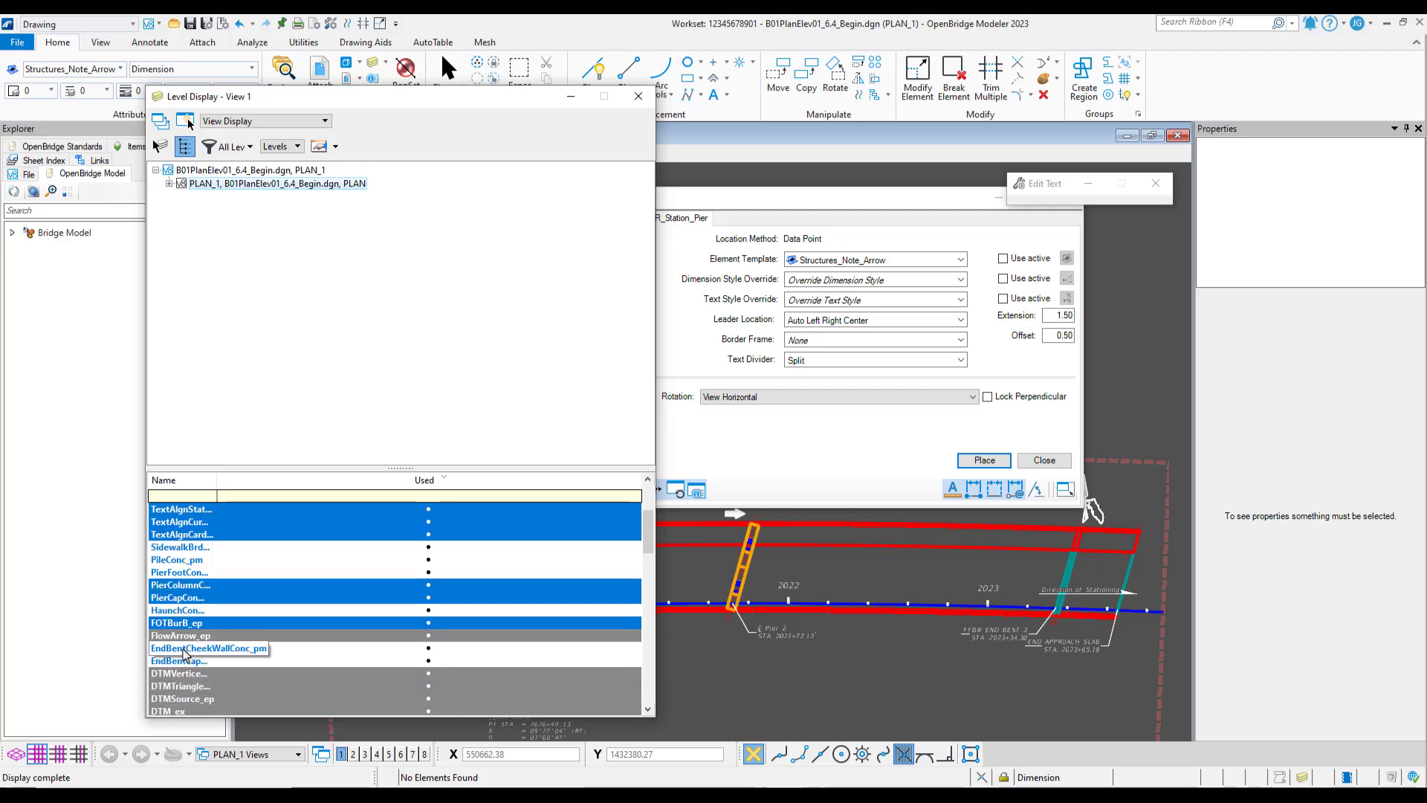
{"action": "left_click", "coordinate": [183, 649]}
{"action": "left_click", "coordinate": [183, 664]}
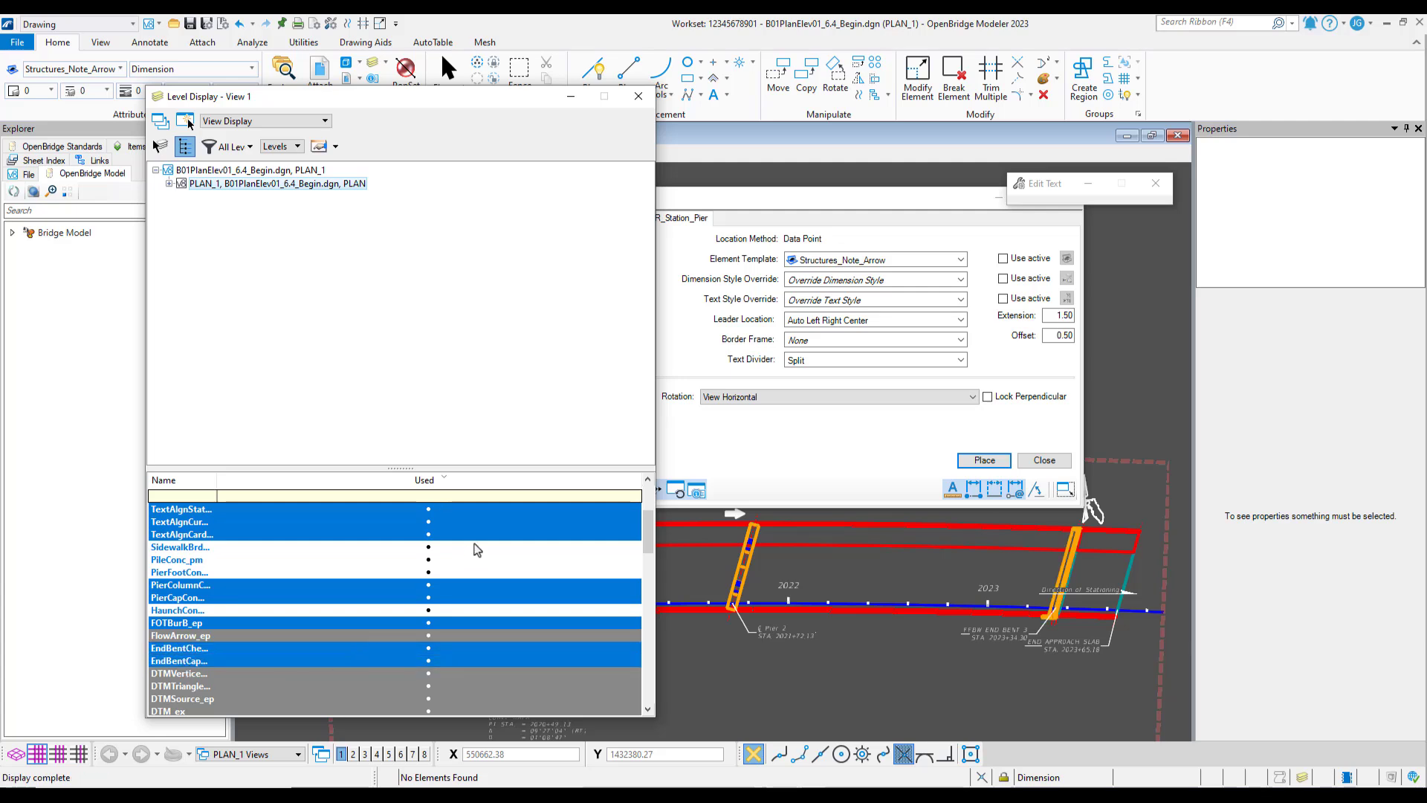
{"action": "left_click", "coordinate": [638, 98]}
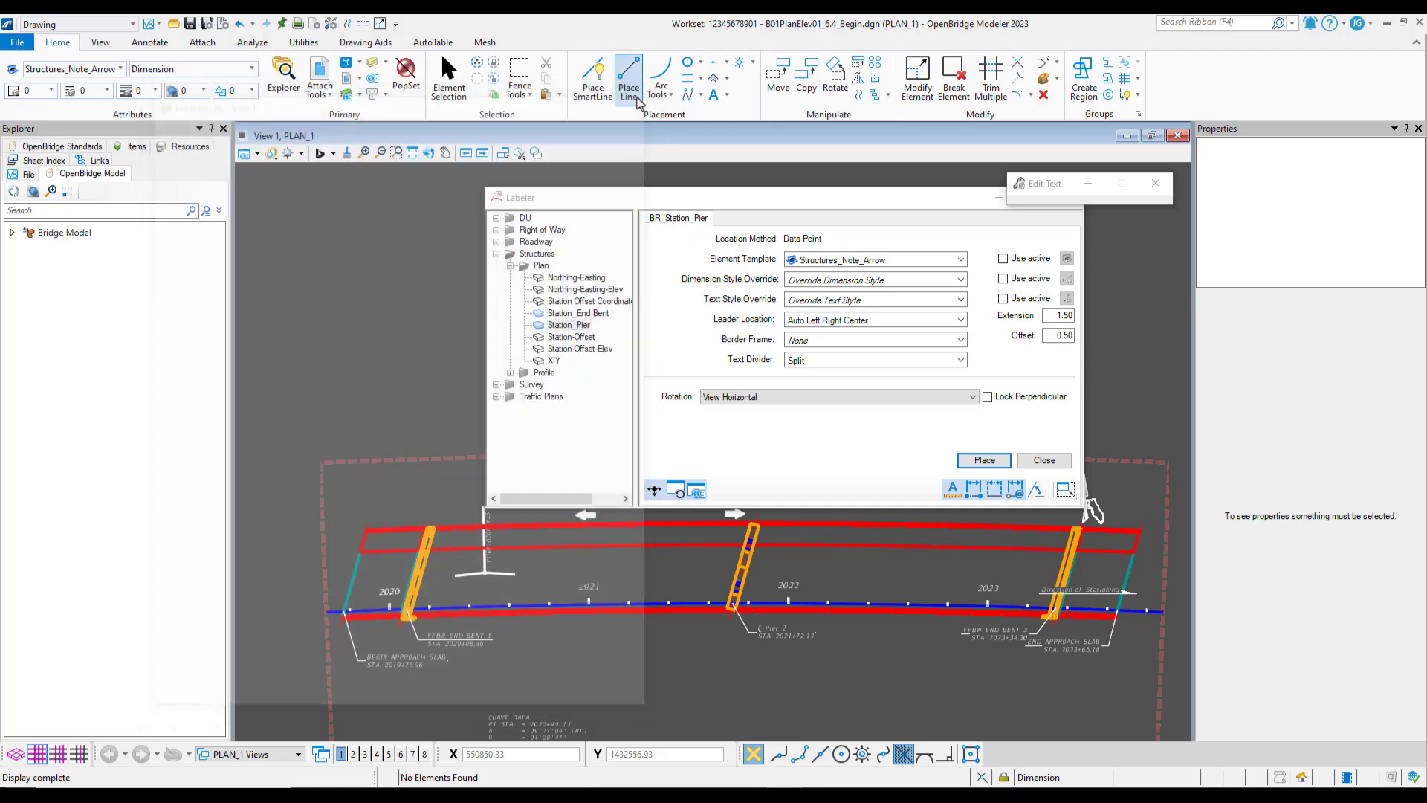
- Close the Labeler so the annotated bridge plan is unobstructed
{"action": "left_click_drag", "start_coordinate": [933, 202], "coordinate": [873, 209]}
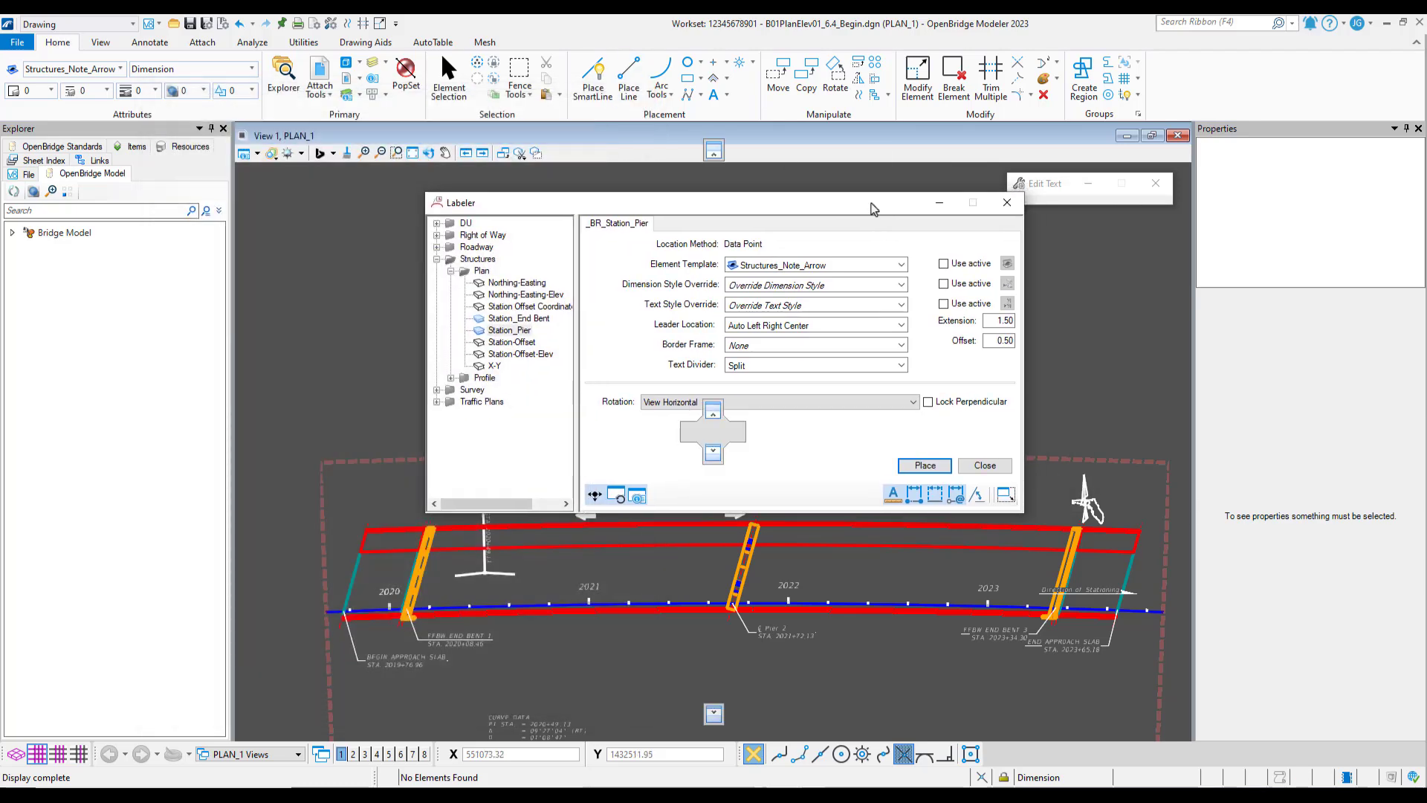
{"action": "left_click", "coordinate": [988, 466]}
{"action": "scroll", "coordinate": [854, 350], "scroll_direction": "down", "scroll_amount": 2}
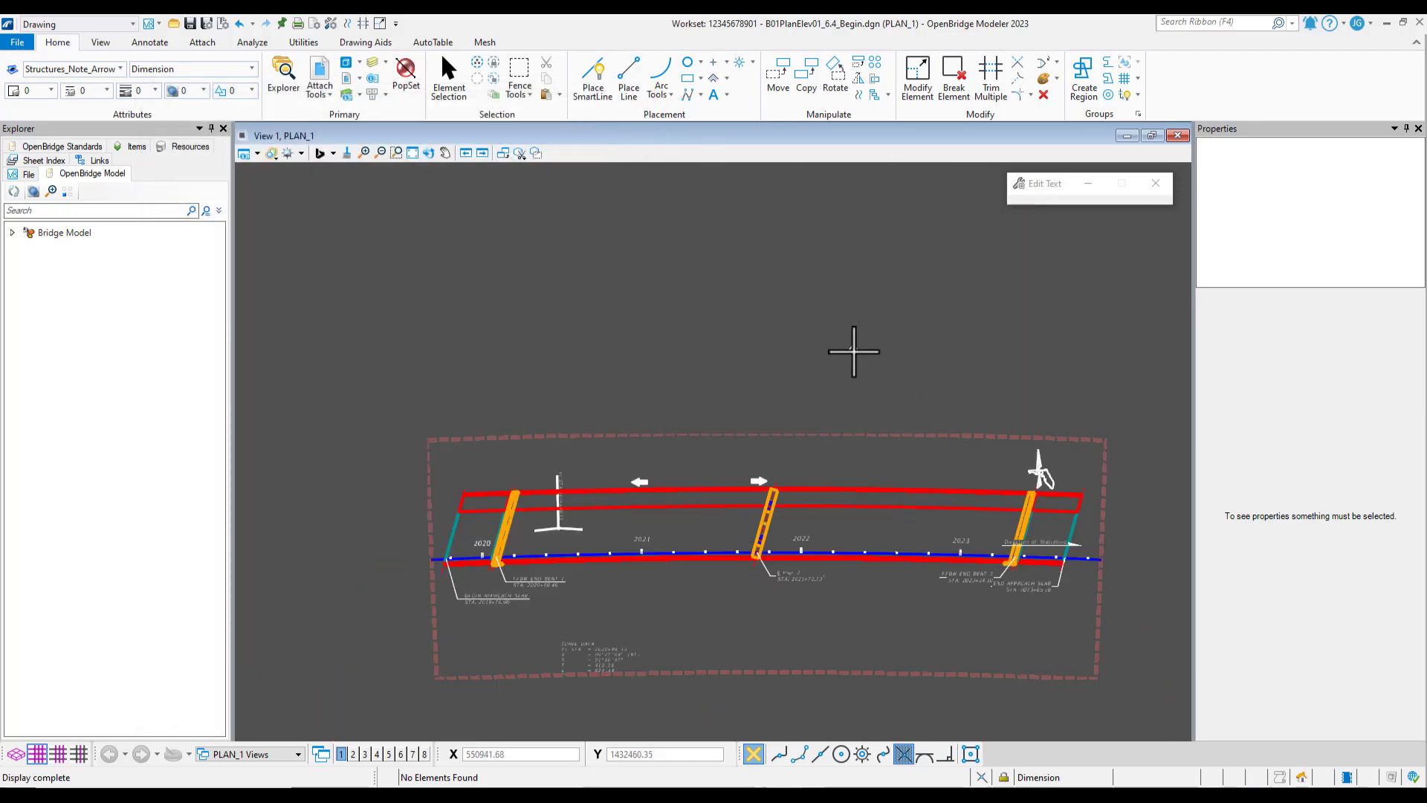
{"action": "scroll", "coordinate": [914, 509], "scroll_direction": "up", "scroll_amount": 1}
{"action": "scroll", "coordinate": [1010, 584], "scroll_direction": "up", "scroll_amount": 1}
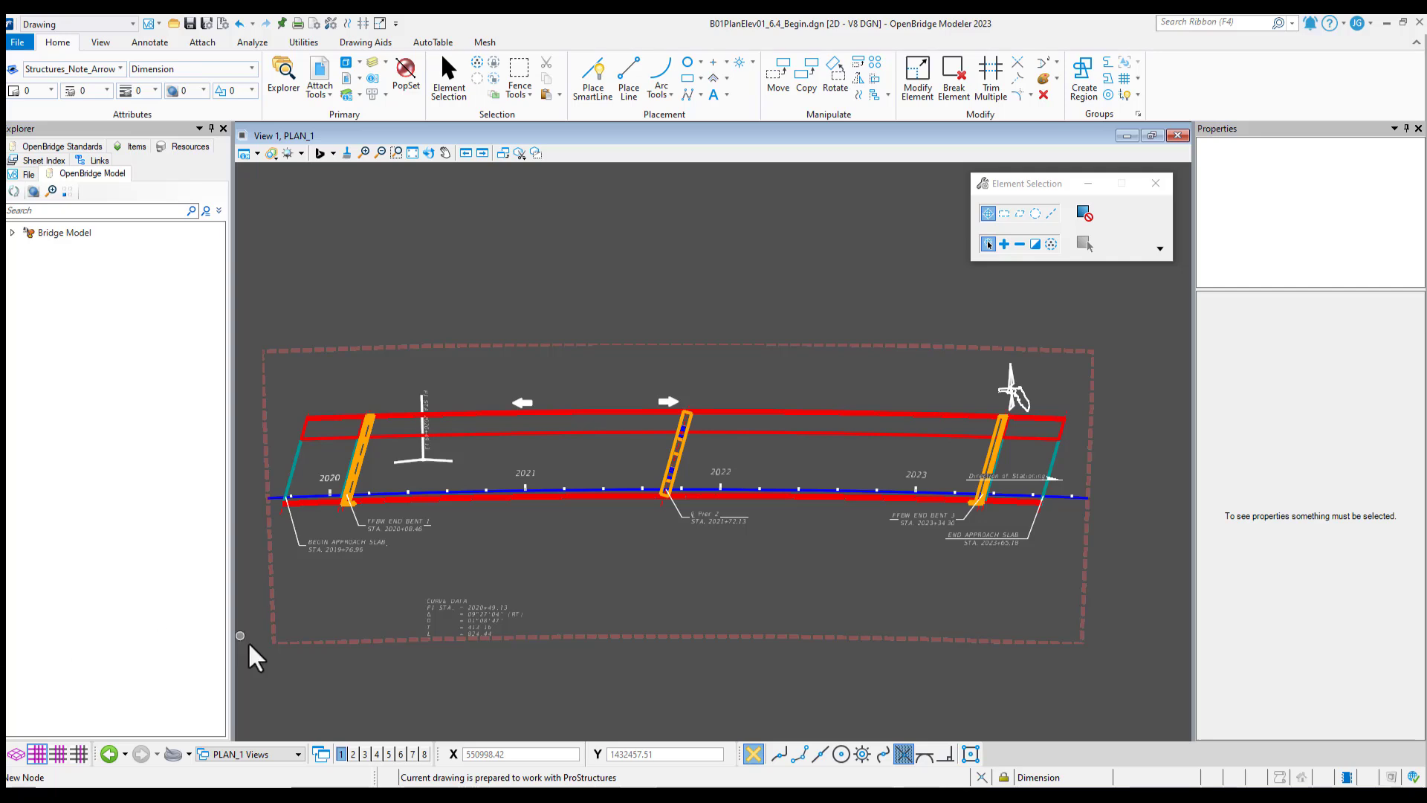
- Switch to the PLAN model and place a circle by center with radius 5 below the alignment near station 2021
{"action": "left_click", "coordinate": [272, 755]}
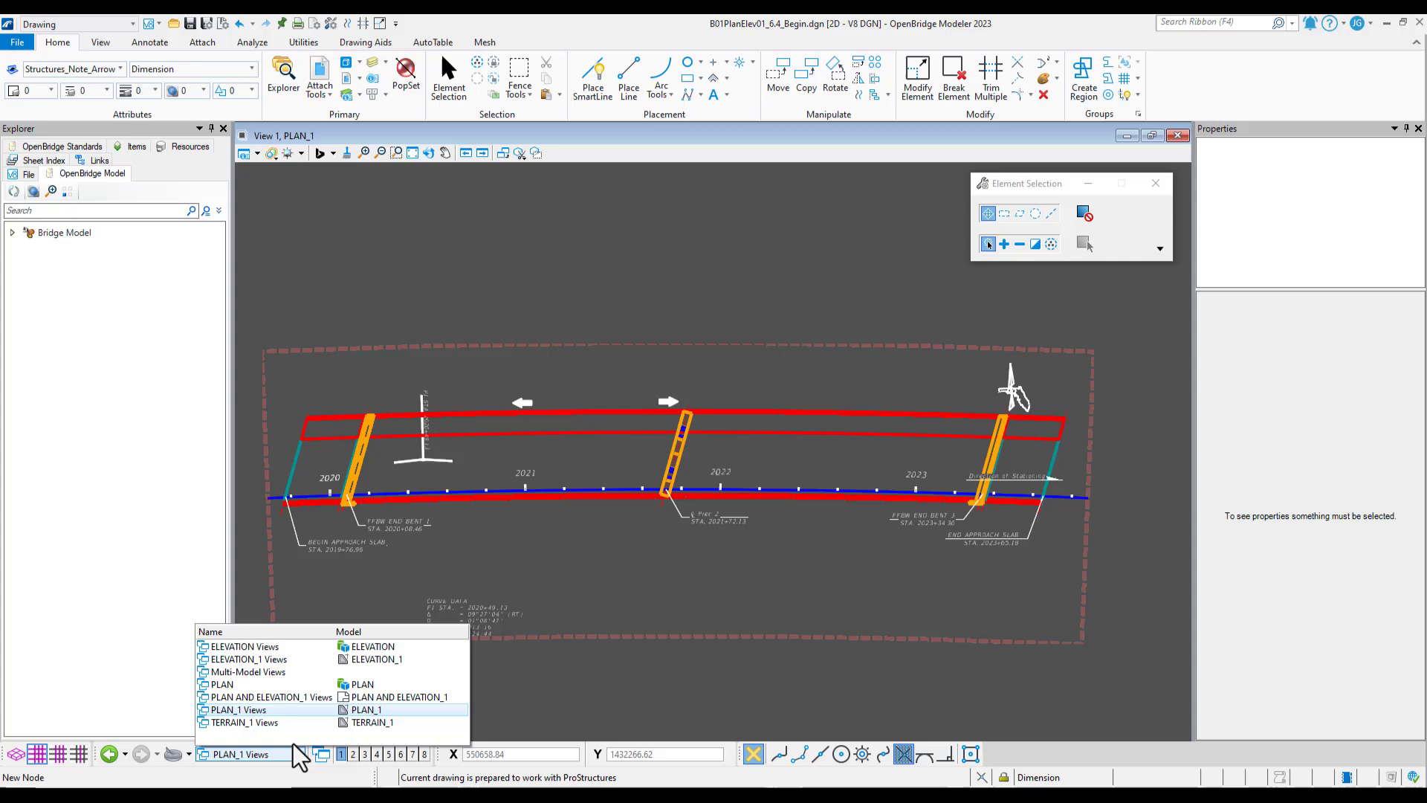
{"action": "left_click", "coordinate": [378, 684]}
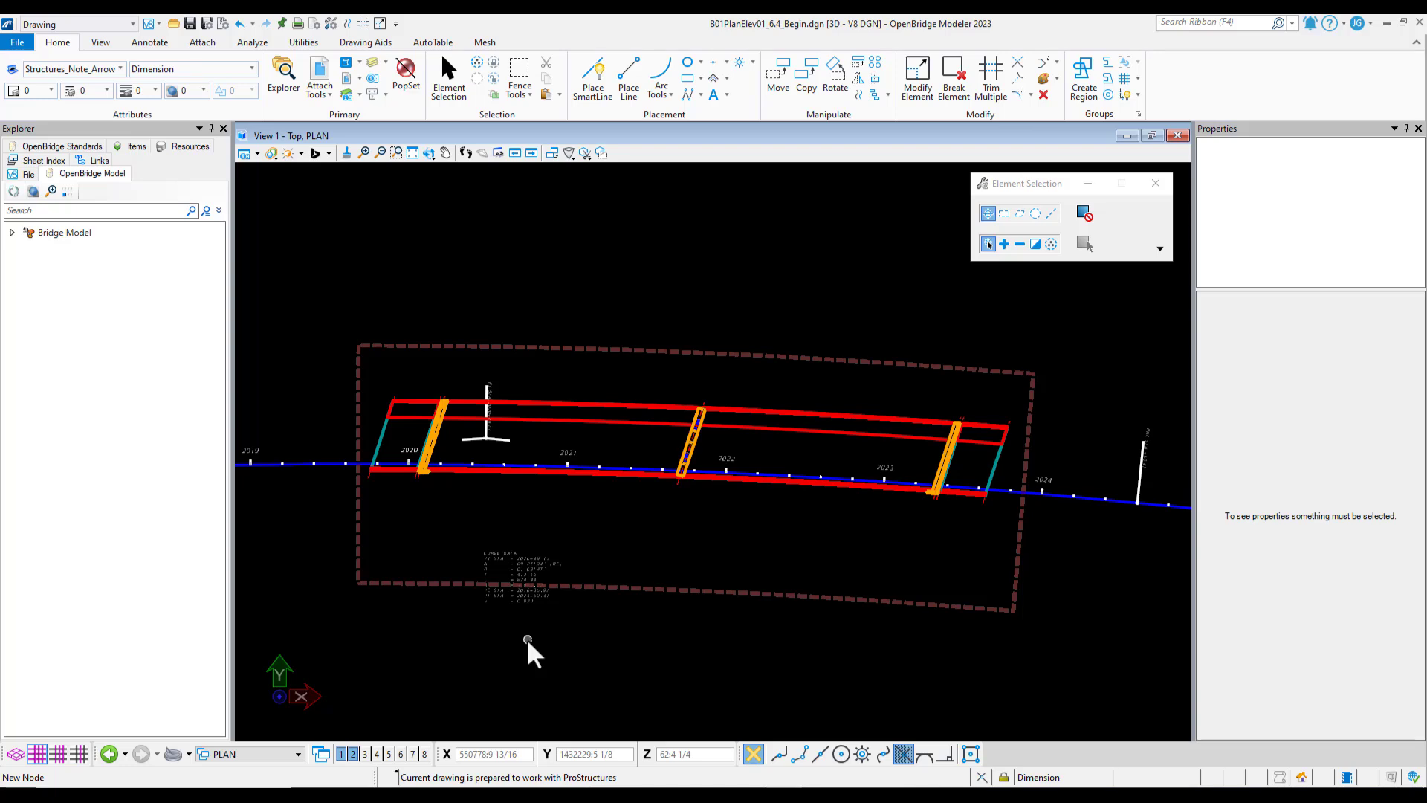
{"action": "left_click", "coordinate": [687, 64]}
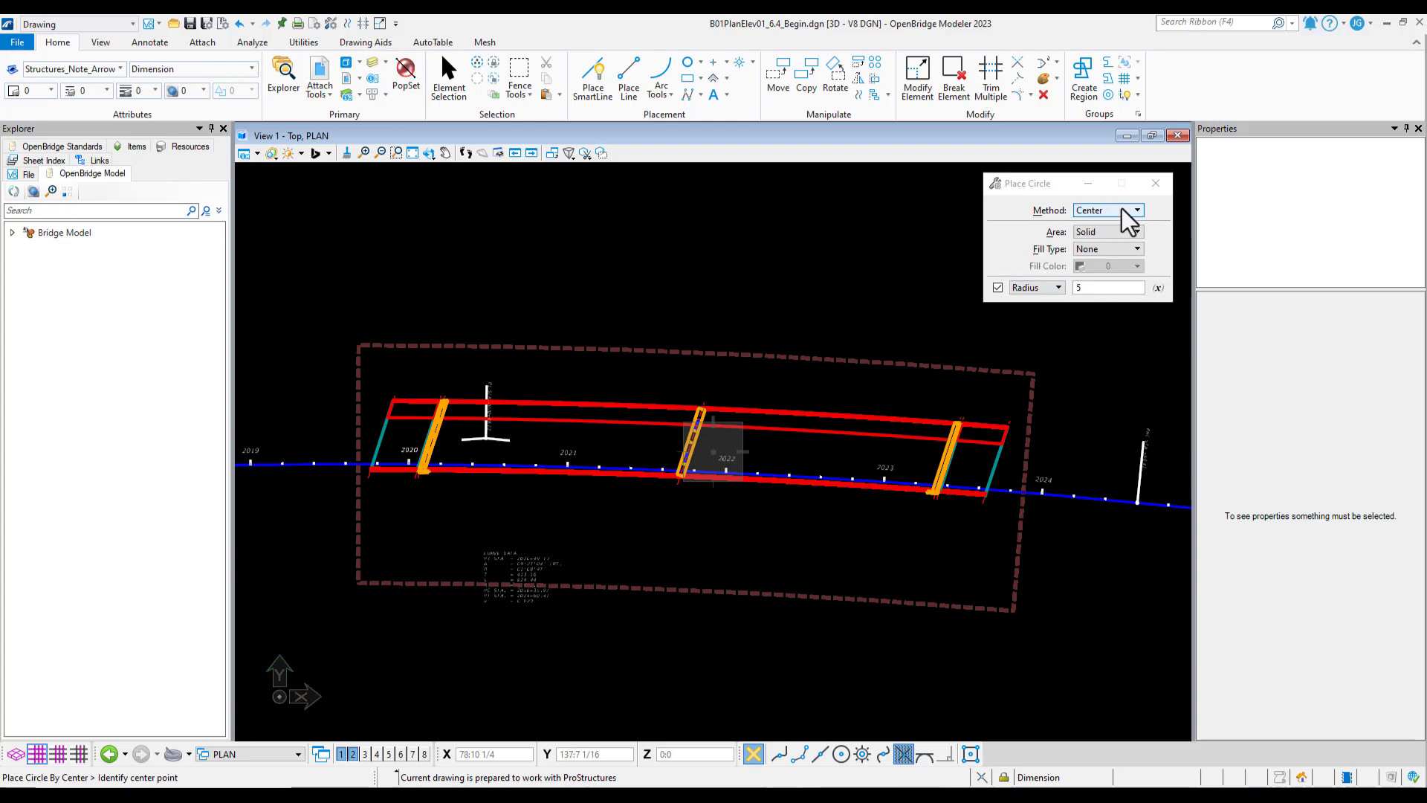
{"action": "left_click", "coordinate": [1045, 288]}
{"action": "left_click", "coordinate": [1081, 288]}
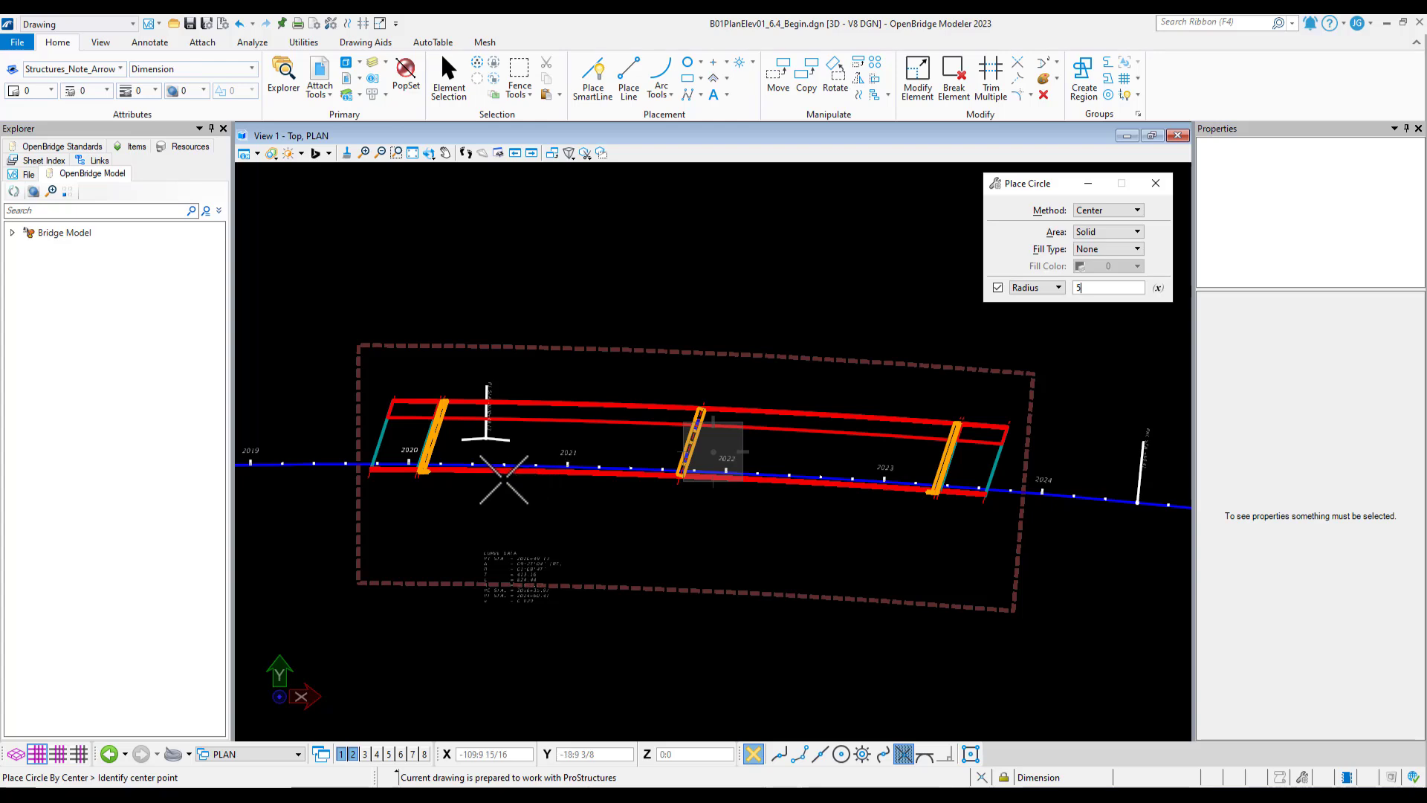
{"action": "left_click", "coordinate": [567, 495]}
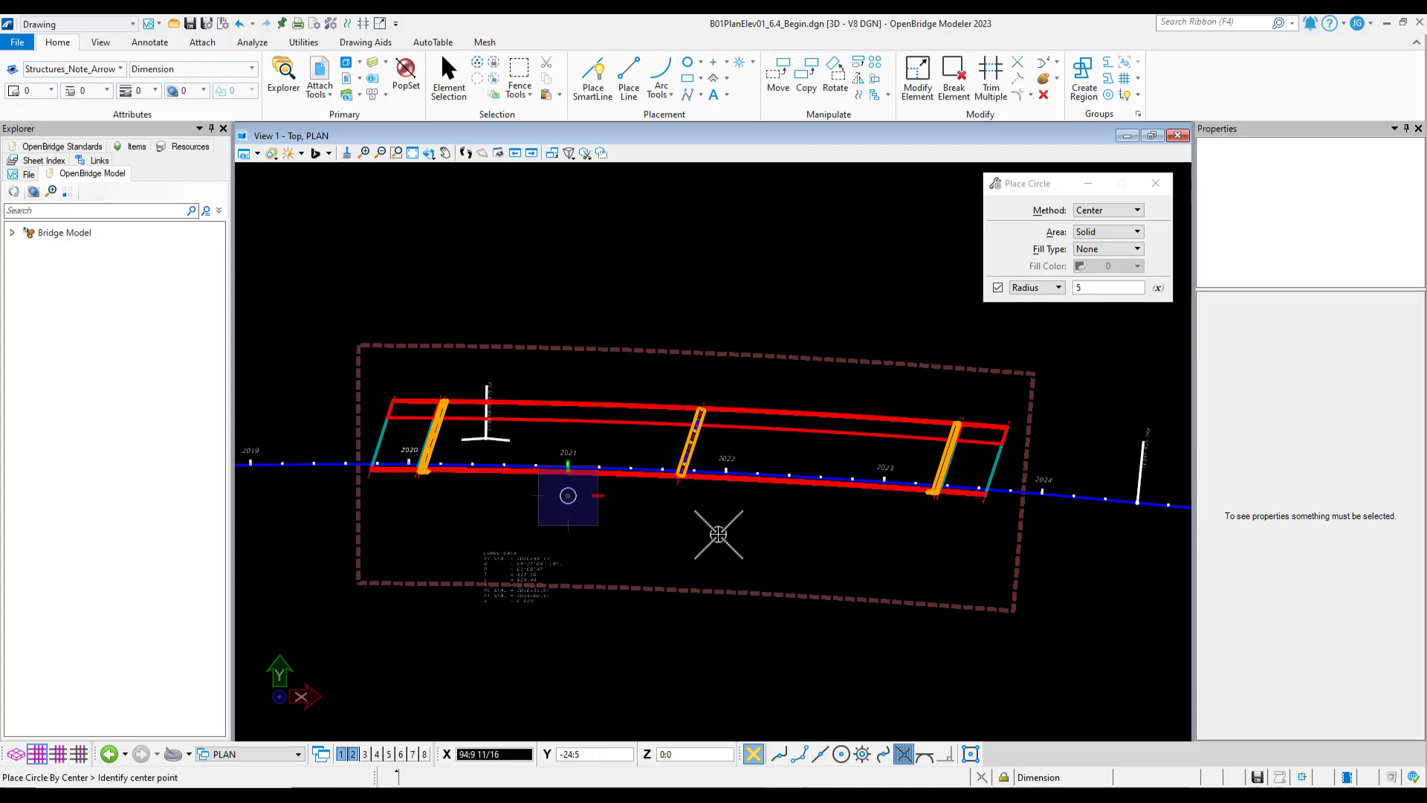
{"action": "key", "text": "Escape"}
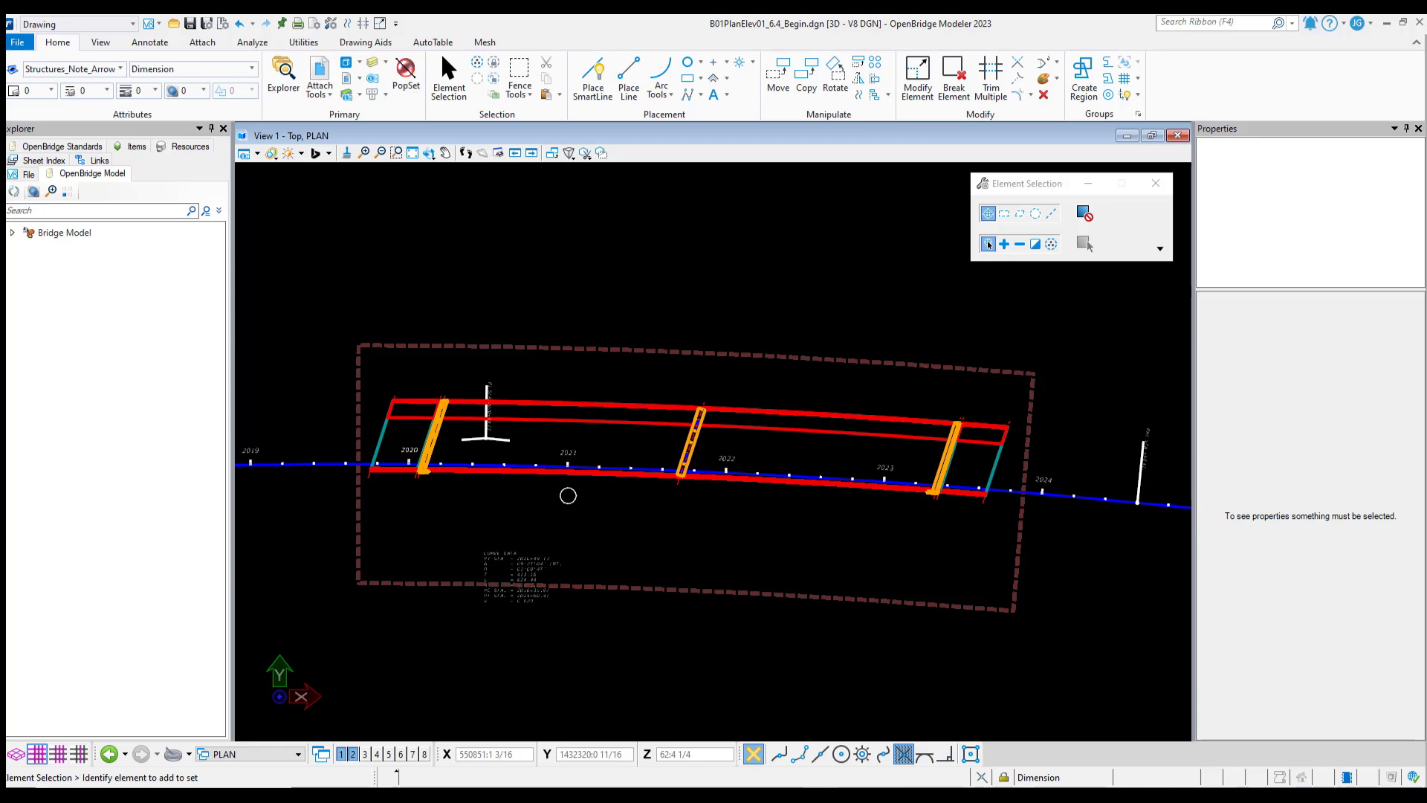
- Switch to the PLAN_1 views and open the Civil Labeler in the OpenBridge Modeler workflow
{"action": "left_click", "coordinate": [269, 752]}
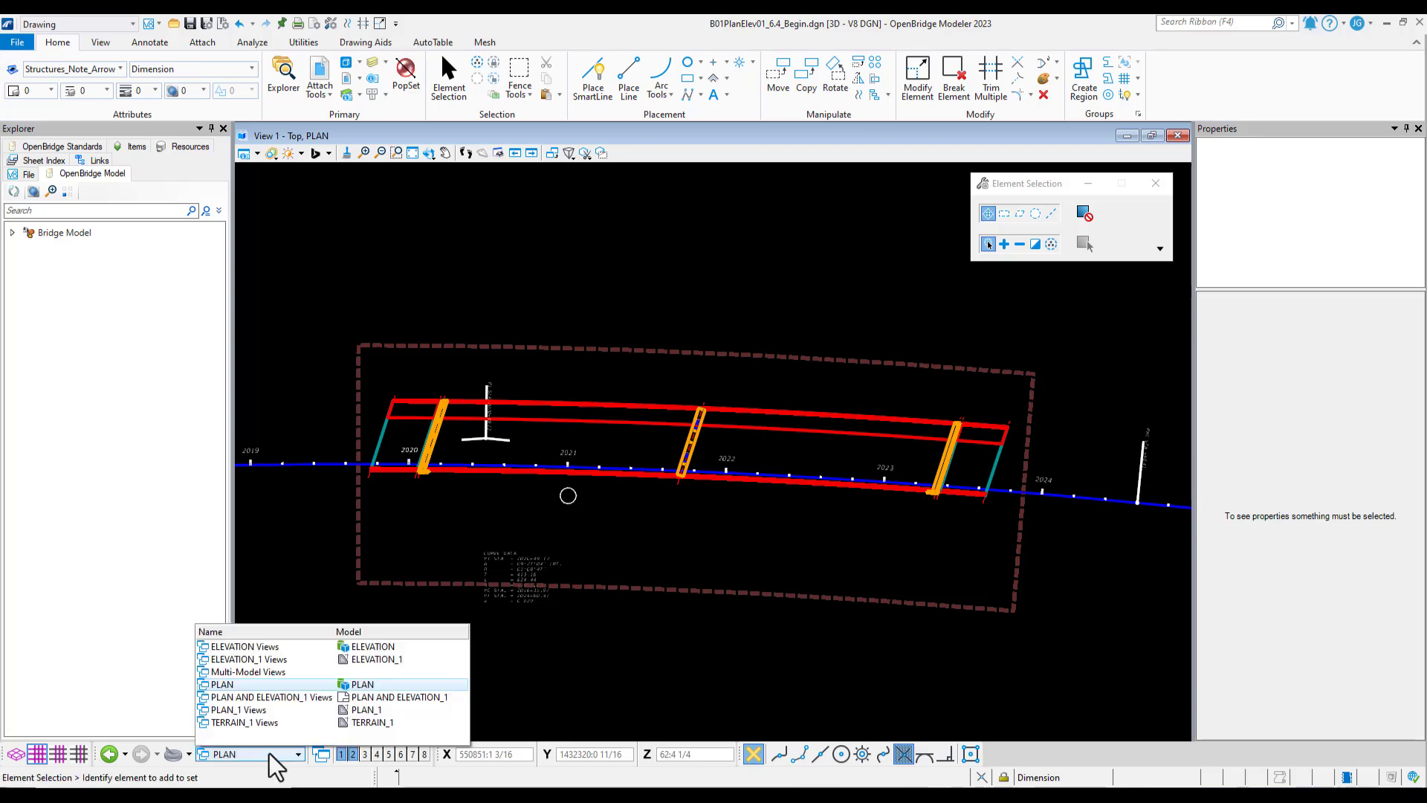
{"action": "left_click", "coordinate": [274, 711]}
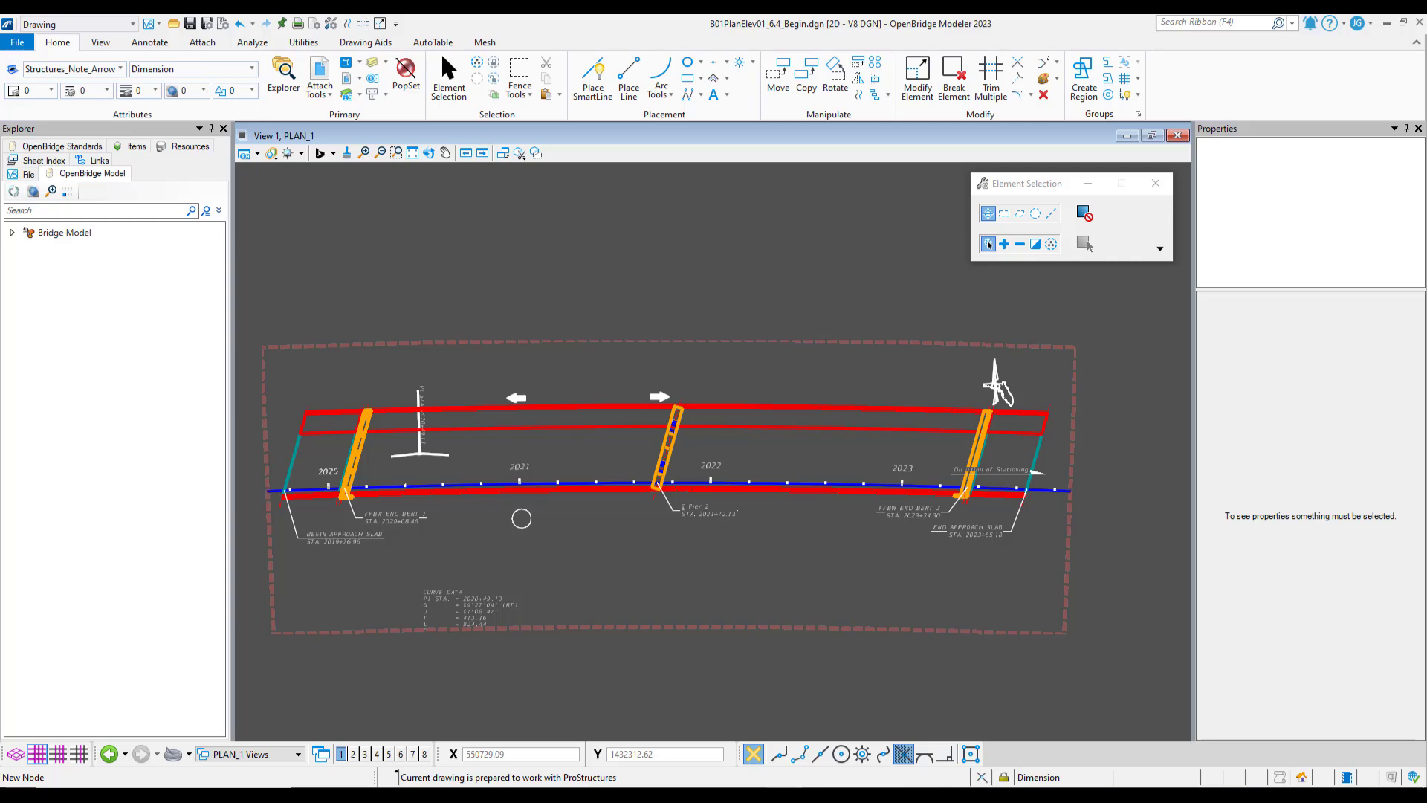
{"action": "left_click", "coordinate": [74, 21]}
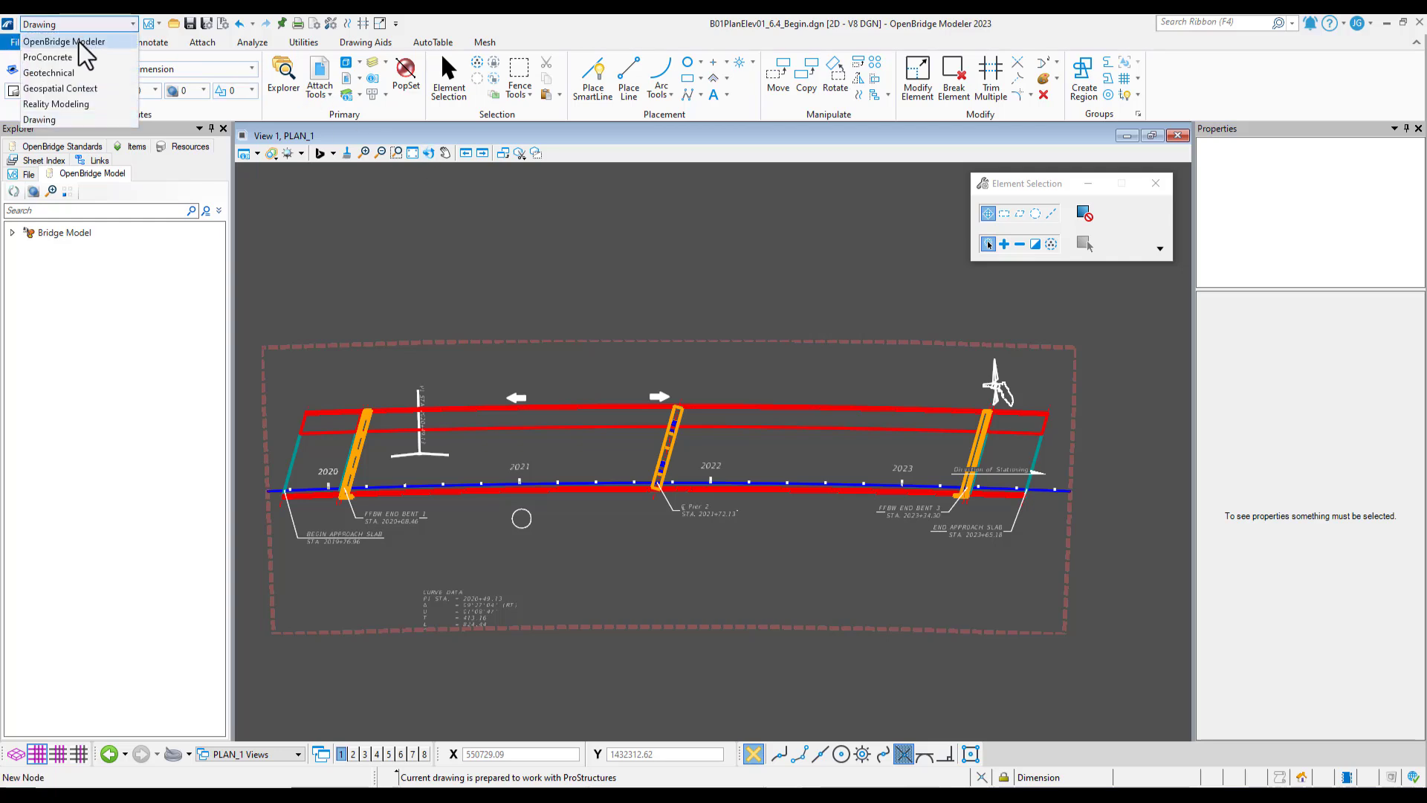
{"action": "left_click", "coordinate": [79, 42]}
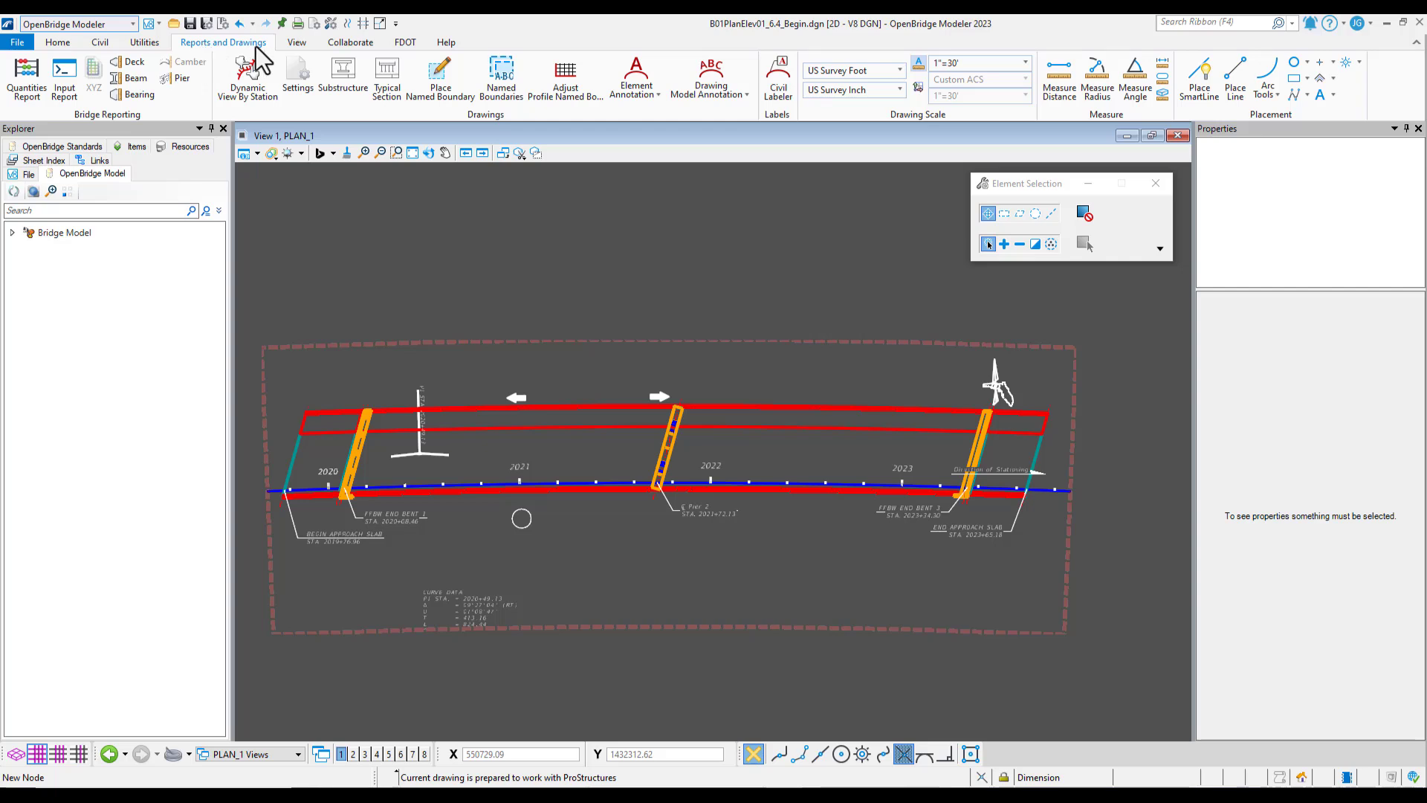
{"action": "left_click", "coordinate": [780, 76]}
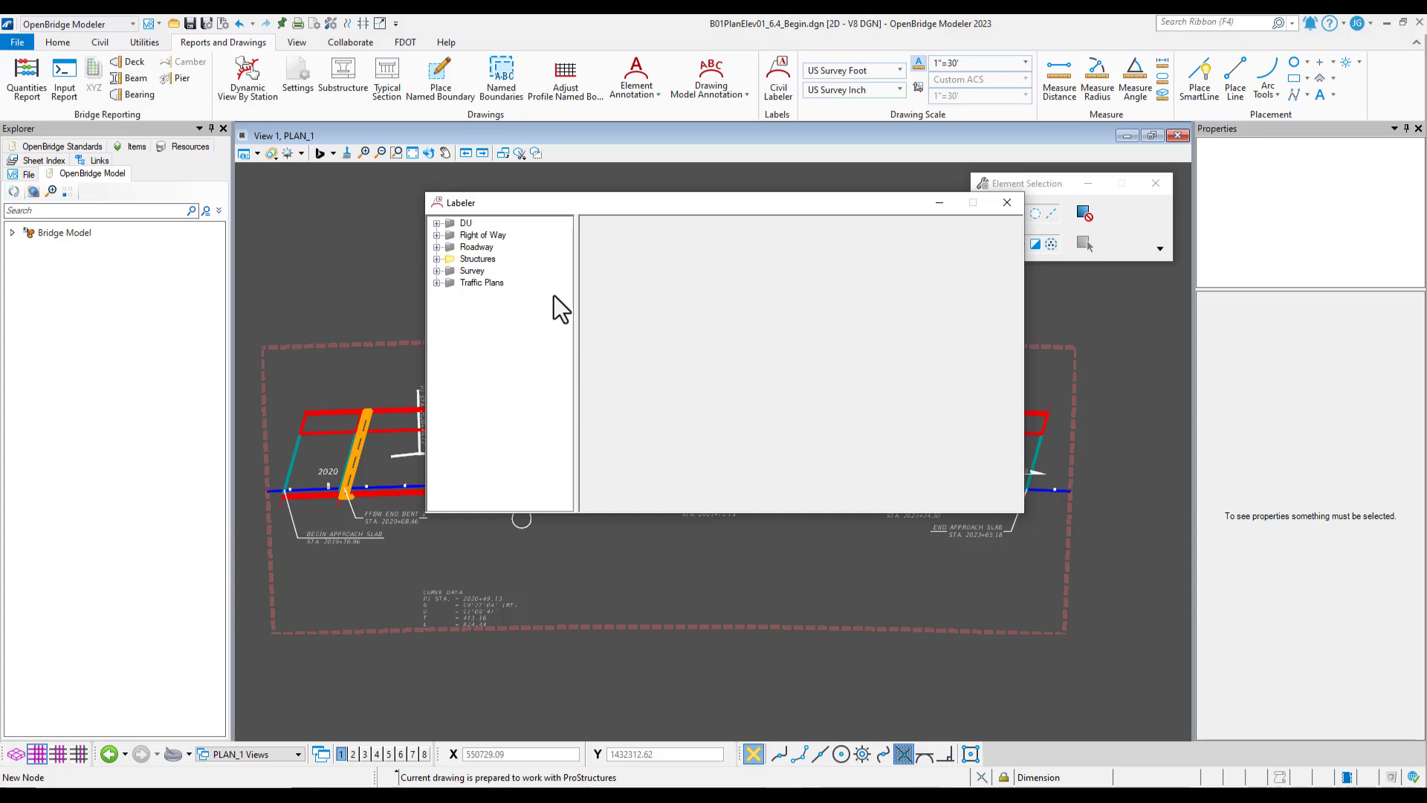
- Start placing the Station-Offset label from the Structures Plan labels and move the Labeler clear of the circle
{"action": "left_click", "coordinate": [437, 259]}
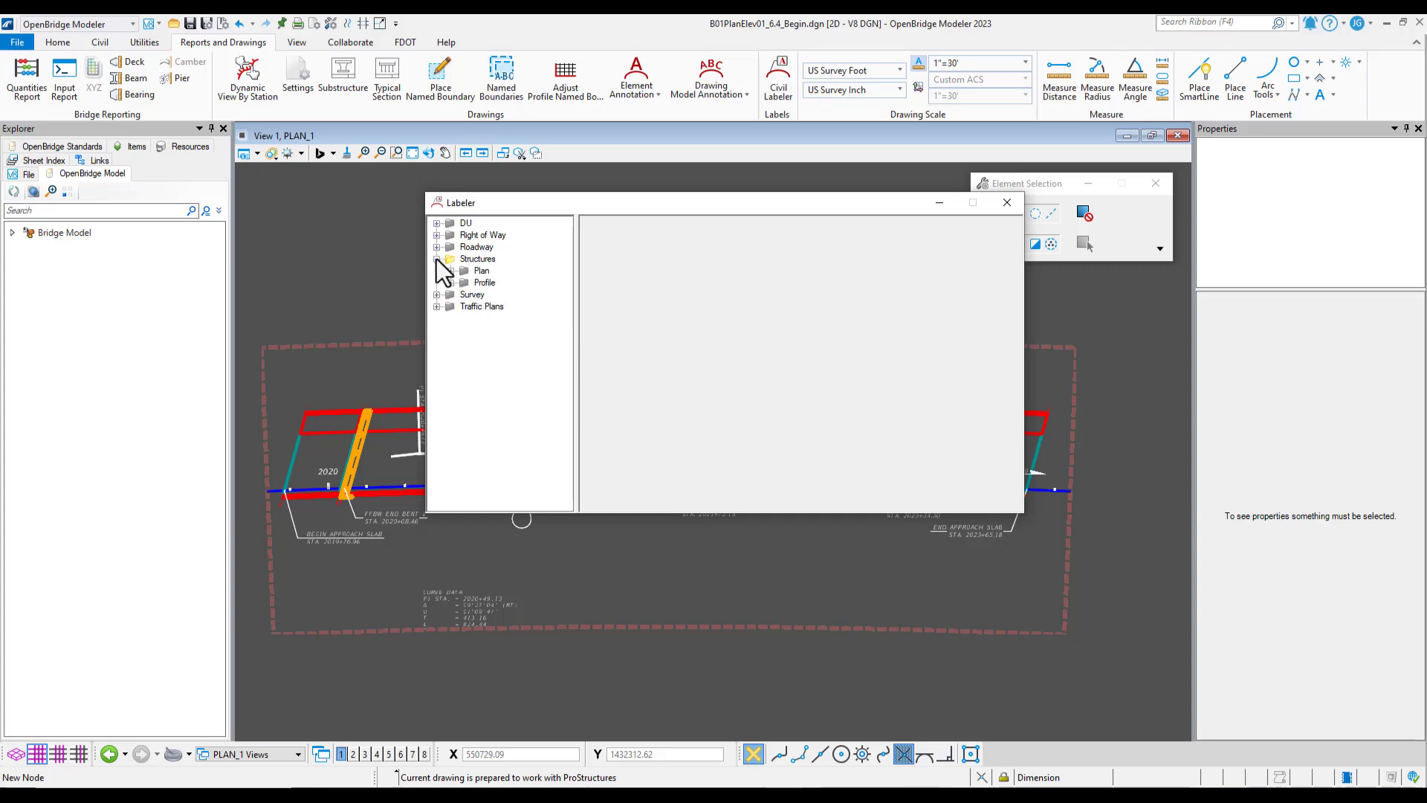
{"action": "left_click", "coordinate": [450, 270]}
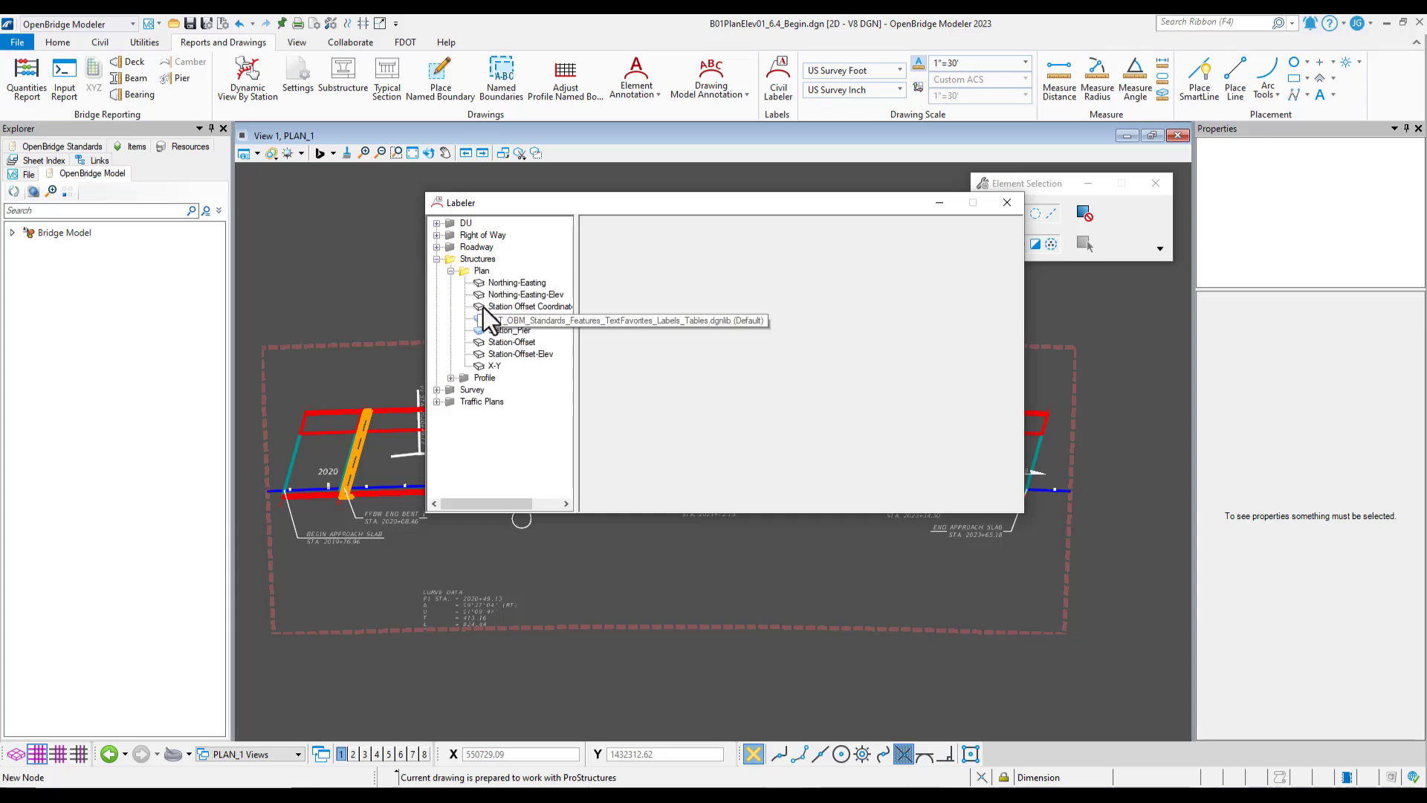
{"action": "left_click", "coordinate": [508, 342]}
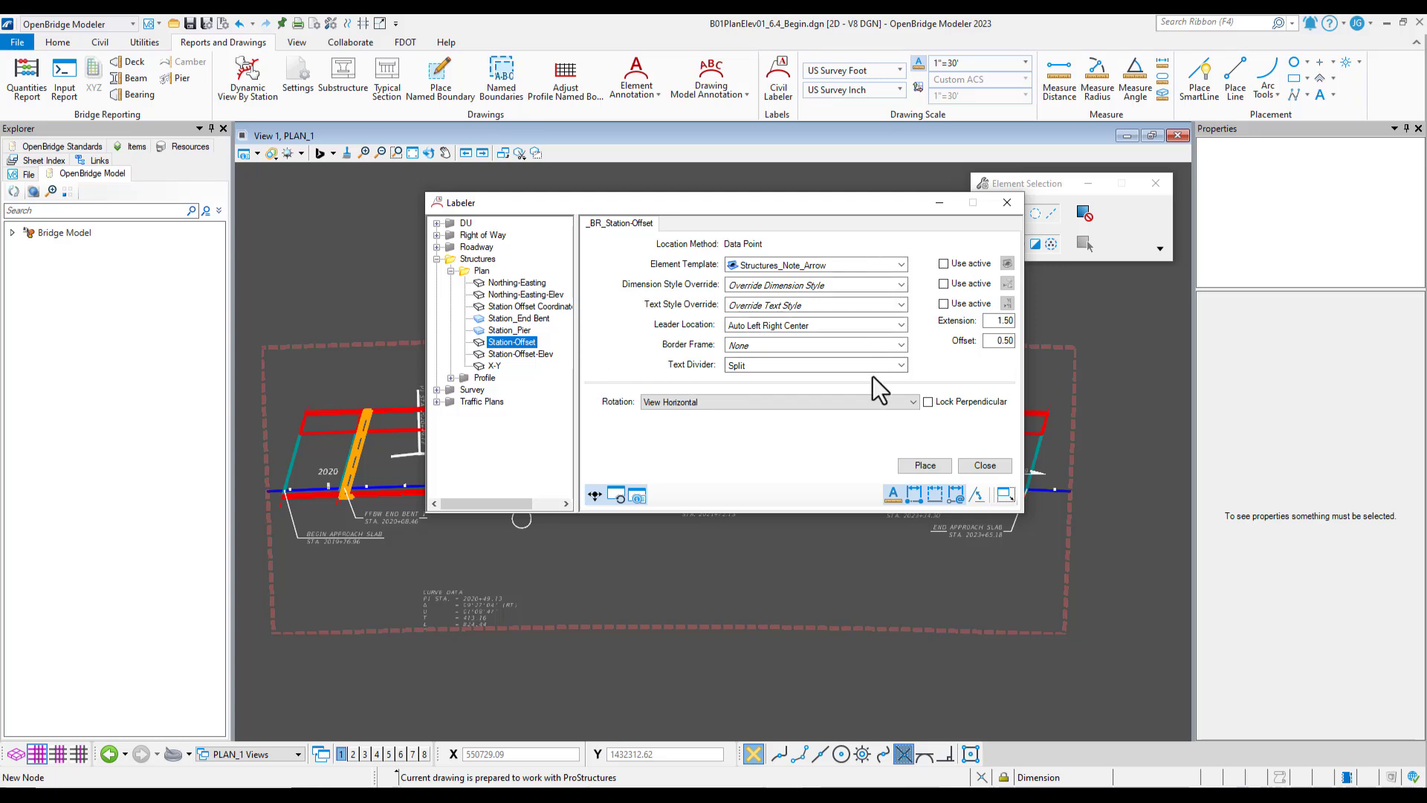
{"action": "left_click", "coordinate": [924, 465]}
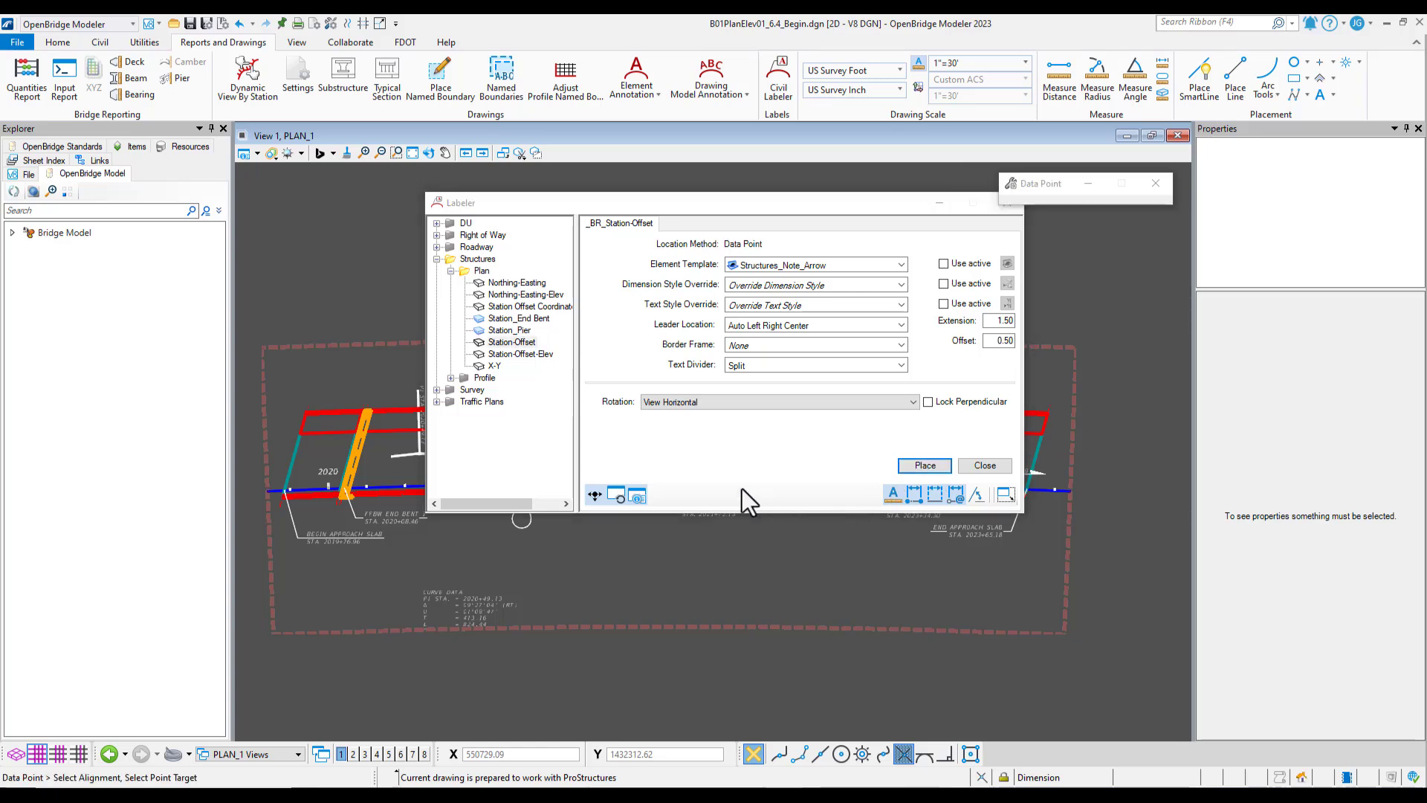
{"action": "left_click_drag", "start_coordinate": [641, 202], "coordinate": [1005, 220]}
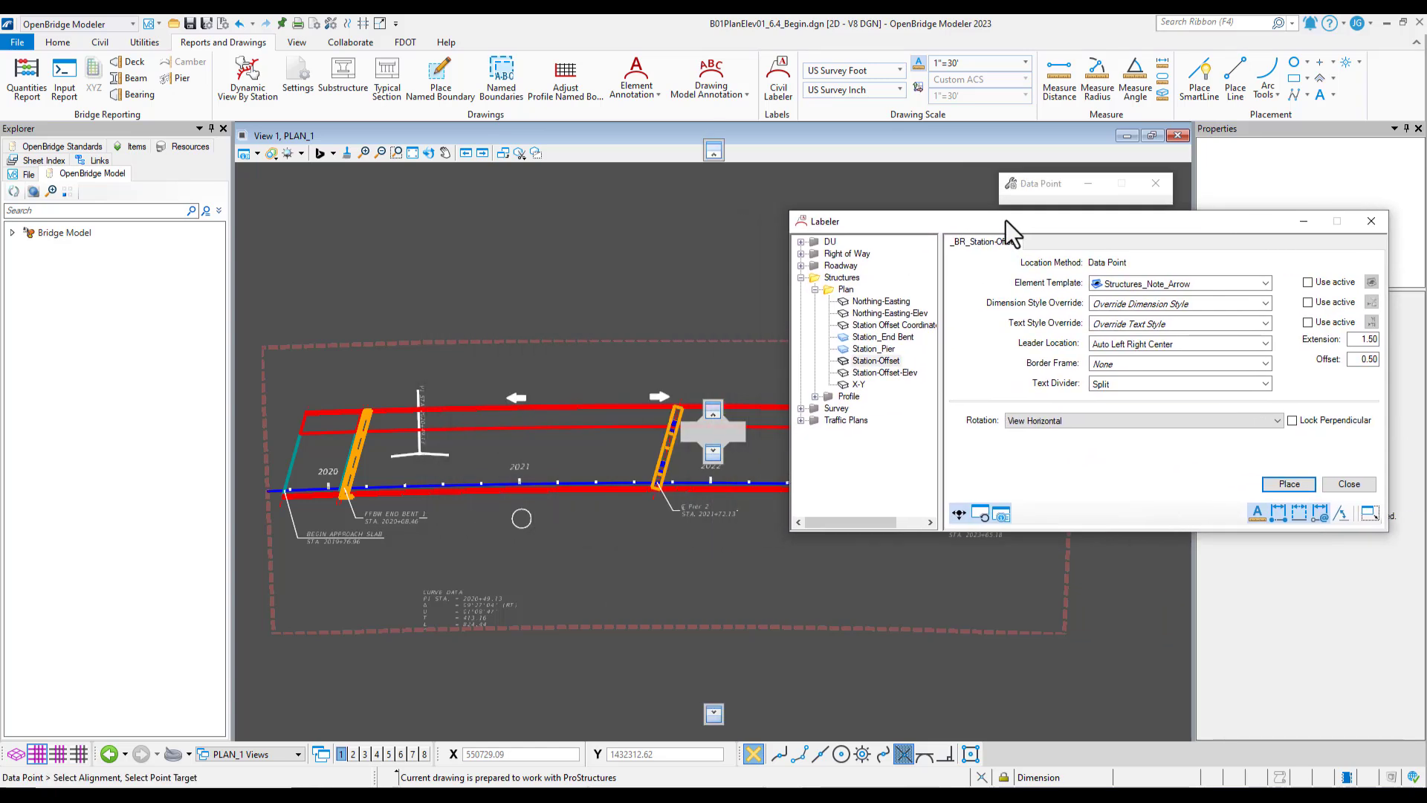
- Using key point snap, label the station and offset of the circle's edge from the CL_WB alignment, with the text just below the circle
{"action": "left_click", "coordinate": [573, 482]}
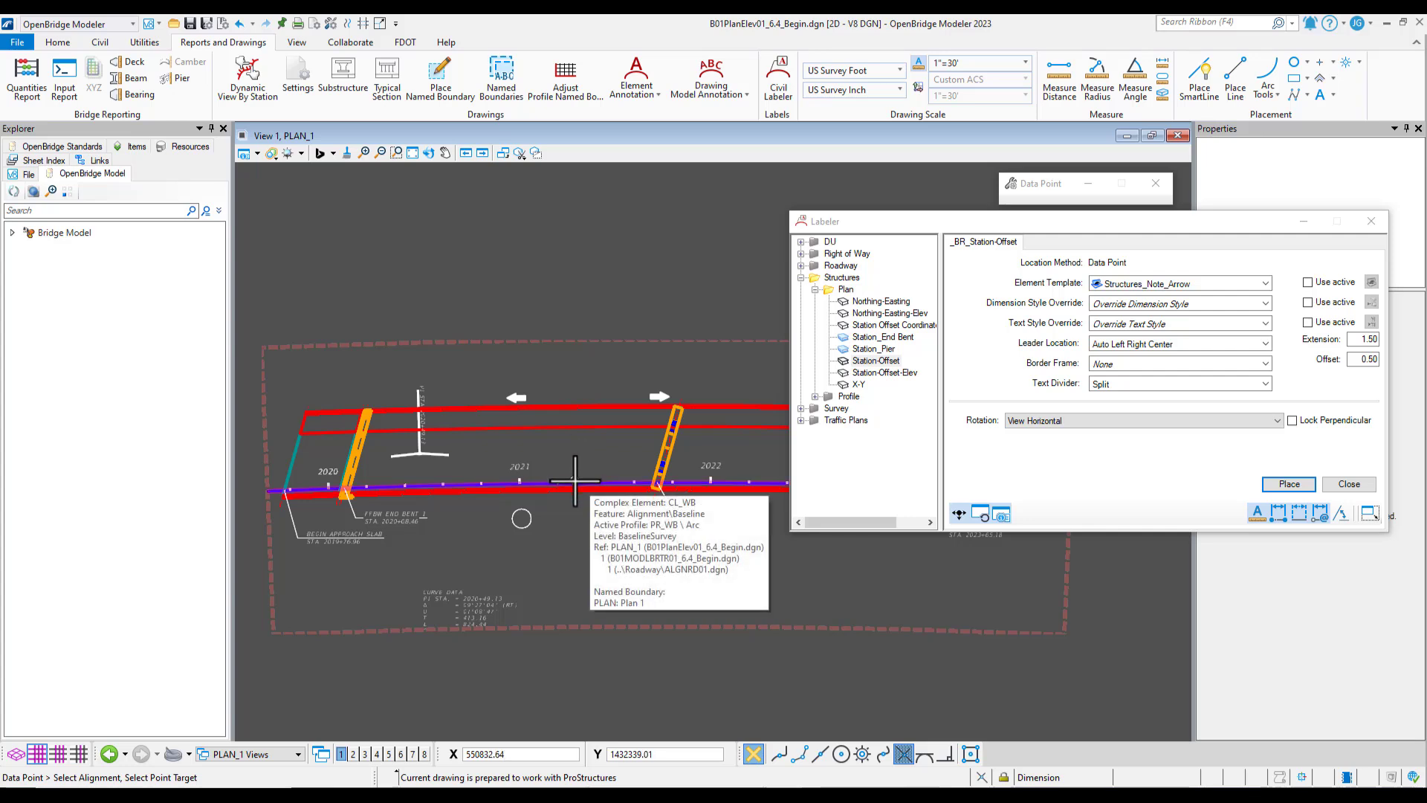
{"action": "scroll", "coordinate": [440, 505], "scroll_direction": "up", "scroll_amount": 2}
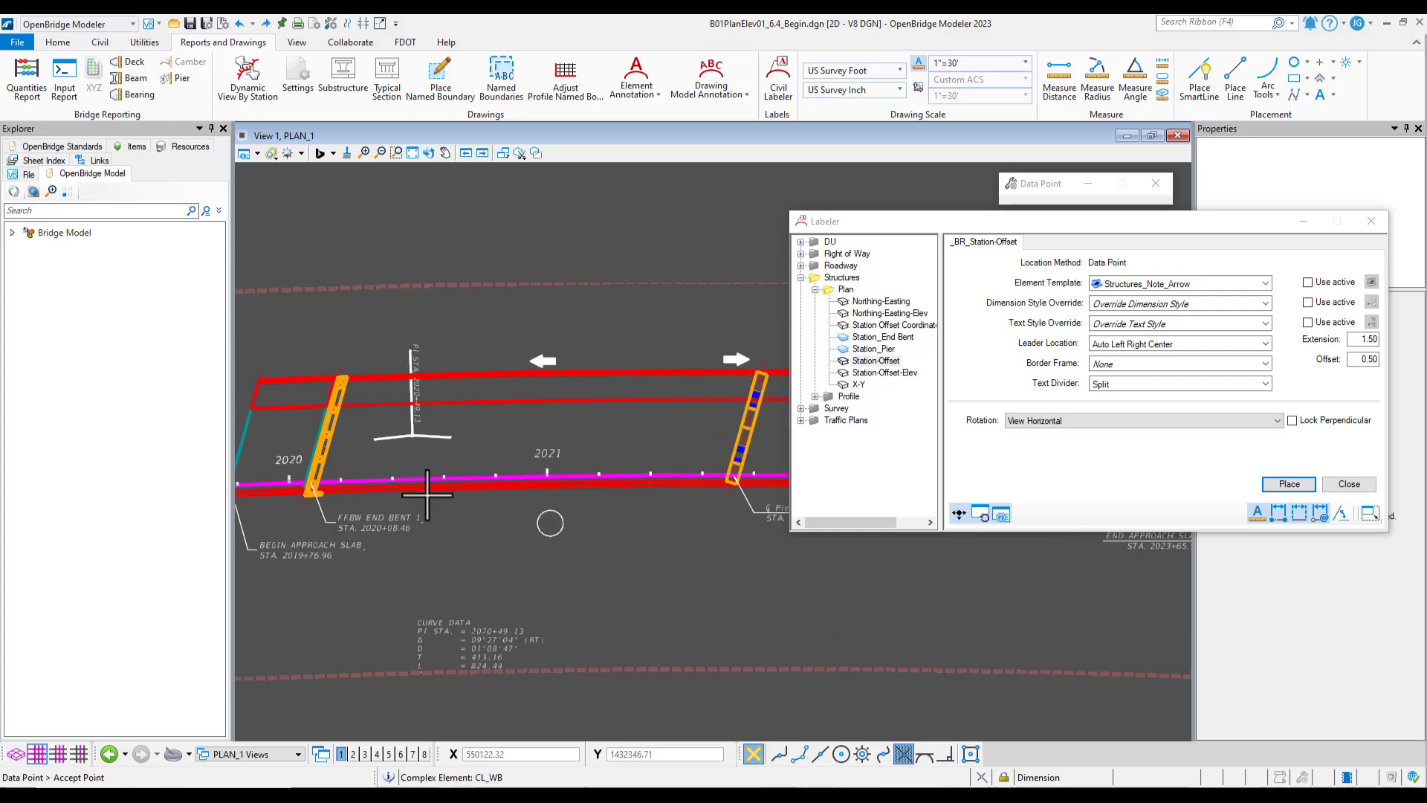
{"action": "scroll", "coordinate": [572, 519], "scroll_direction": "down", "scroll_amount": 1}
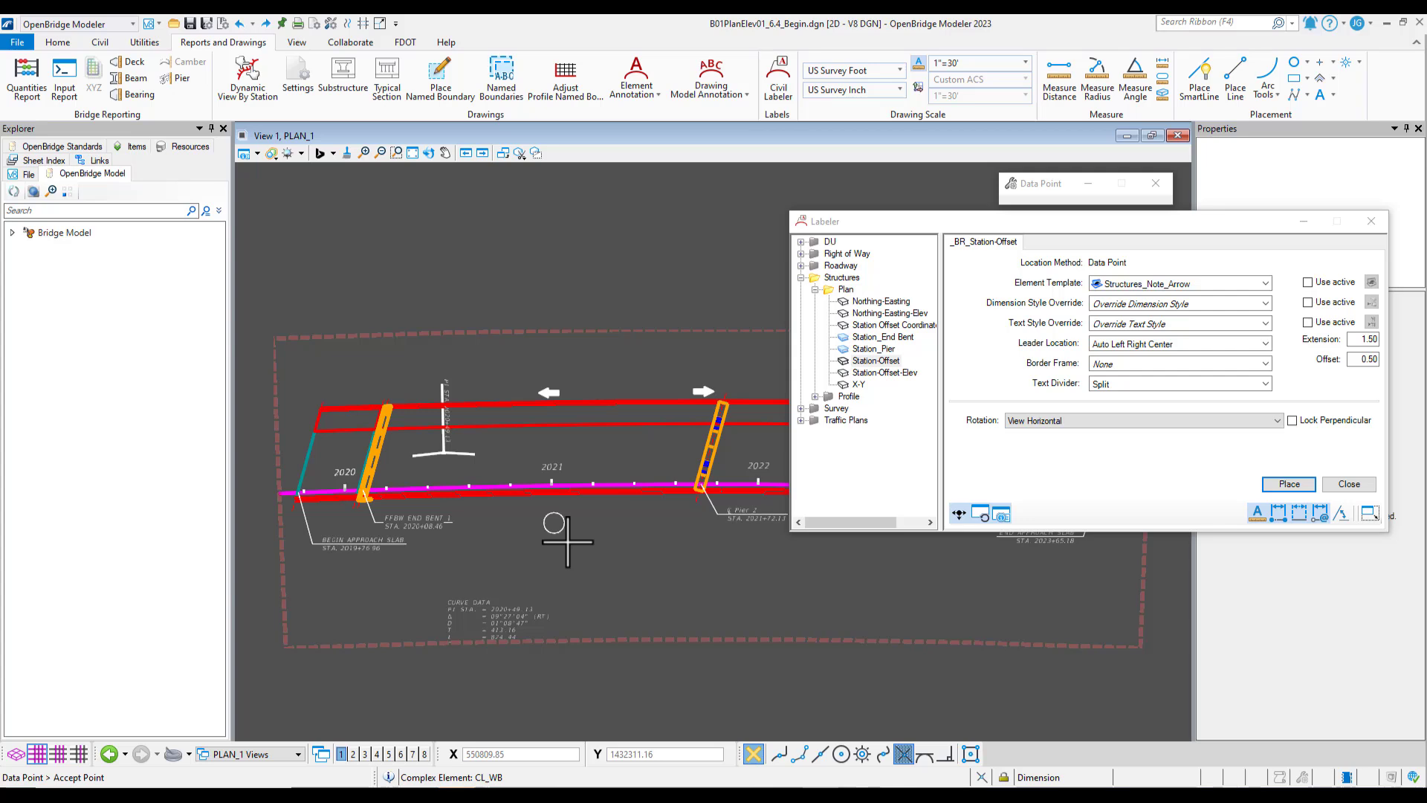
{"action": "scroll", "coordinate": [554, 543], "scroll_direction": "down", "scroll_amount": 3}
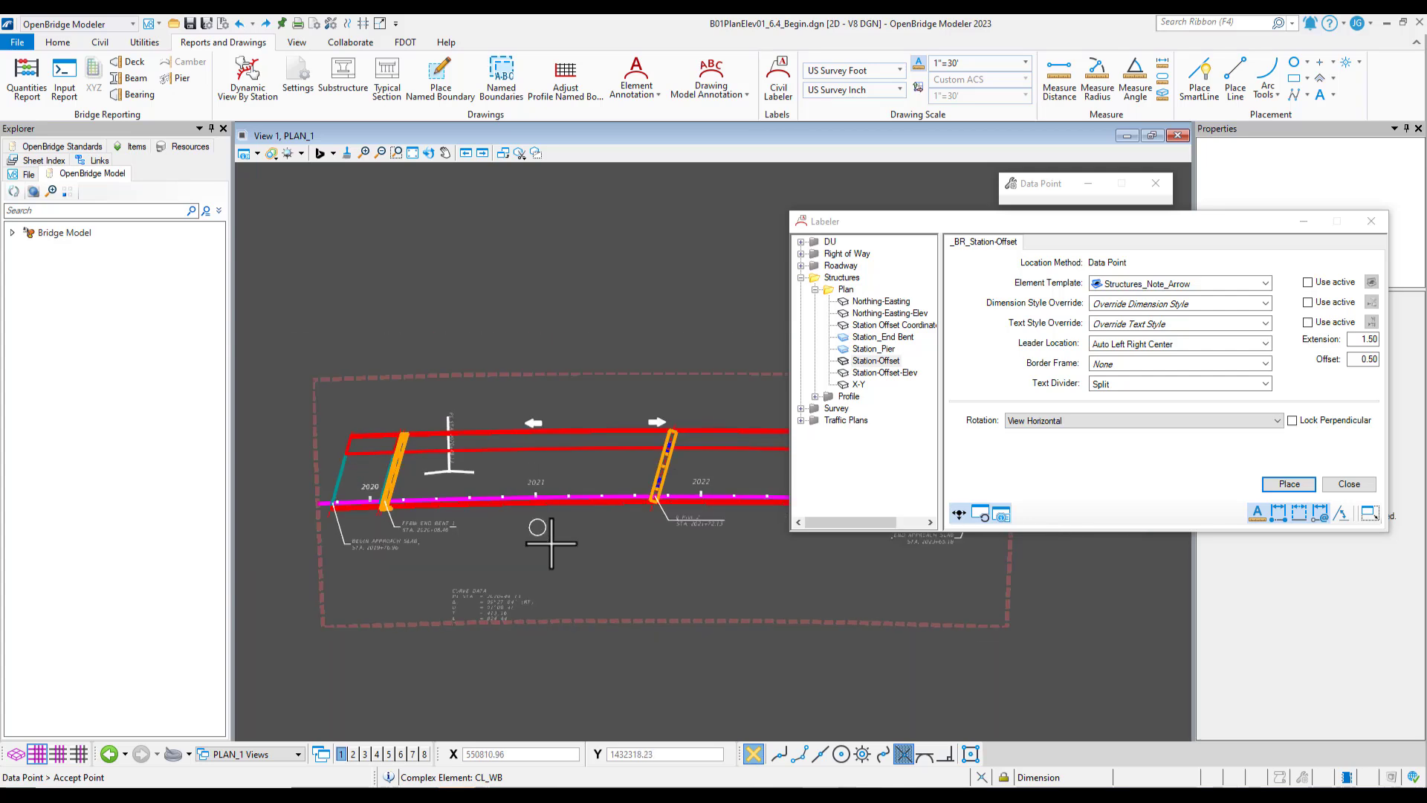
{"action": "scroll", "coordinate": [551, 543], "scroll_direction": "up", "scroll_amount": 1}
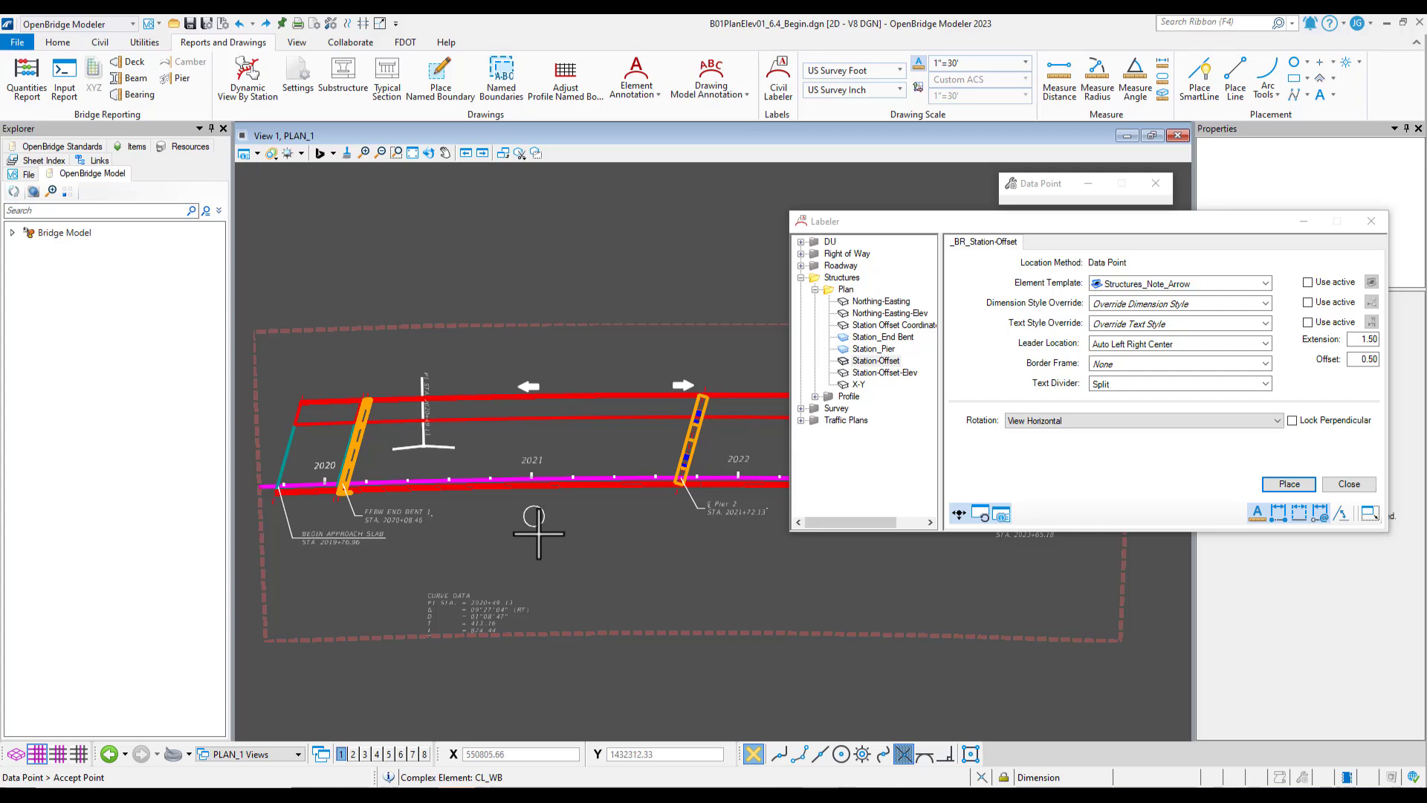
{"action": "scroll", "coordinate": [539, 534], "scroll_direction": "up", "scroll_amount": 2}
{"action": "scroll", "coordinate": [539, 533], "scroll_direction": "down", "scroll_amount": 1}
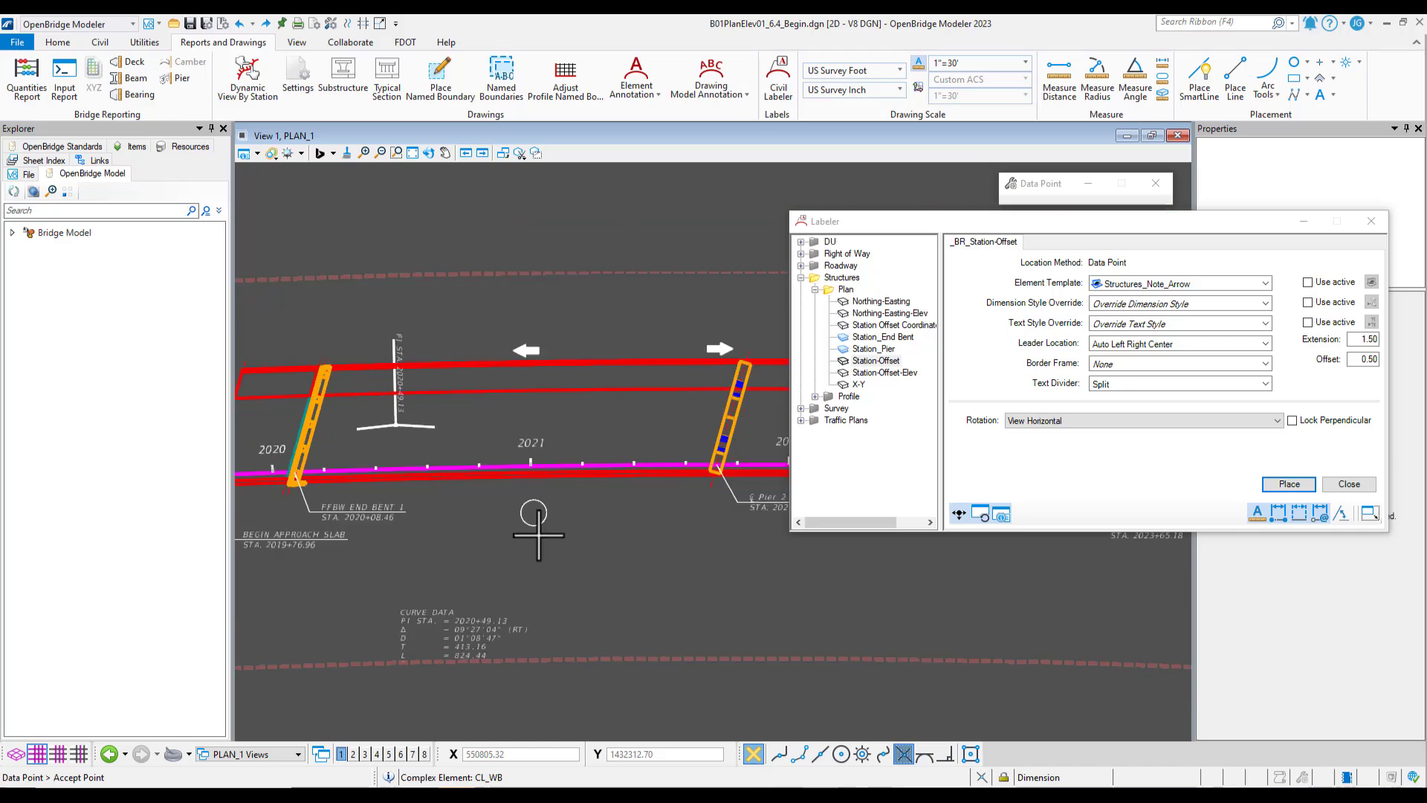
{"action": "scroll", "coordinate": [766, 689], "scroll_direction": "down", "scroll_amount": 1}
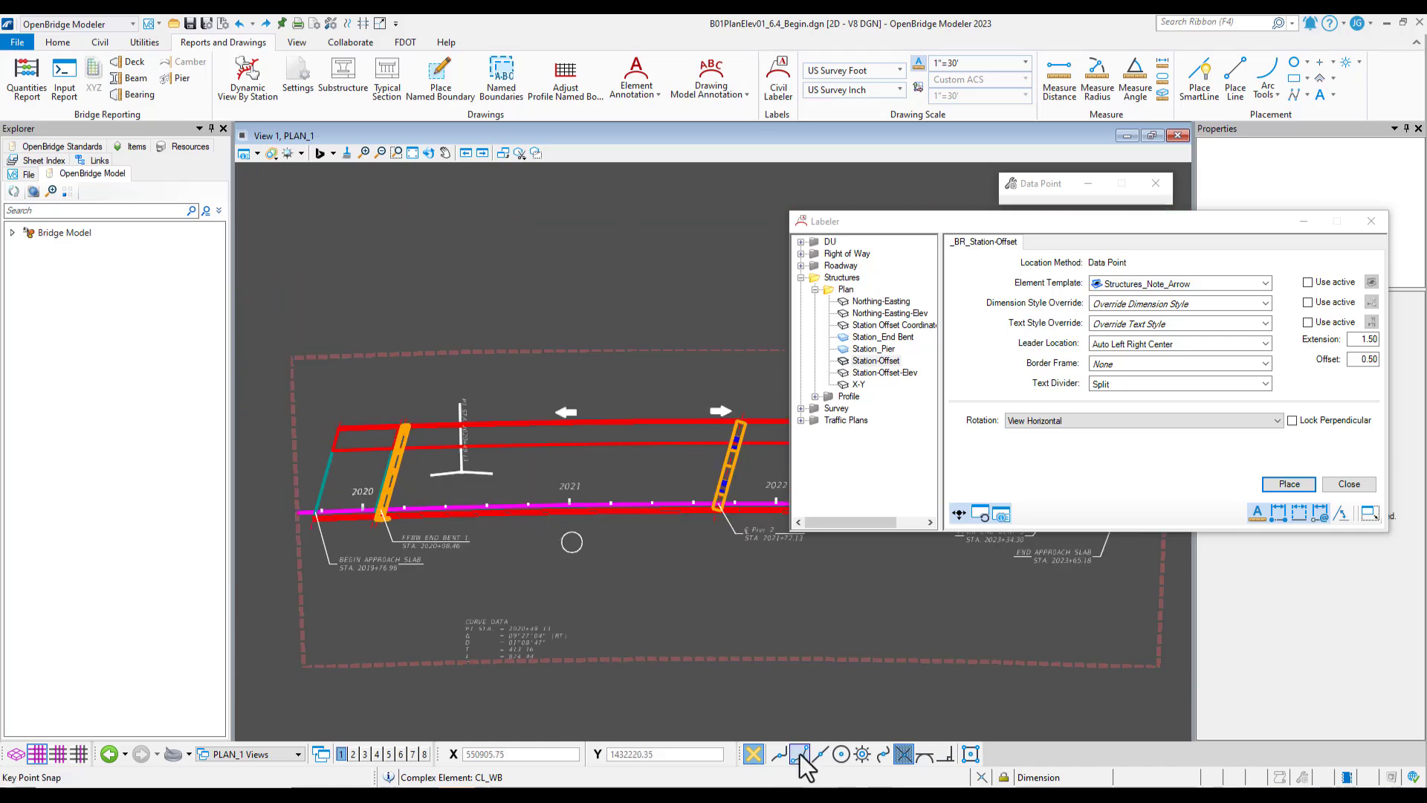
{"action": "left_click", "coordinate": [799, 754]}
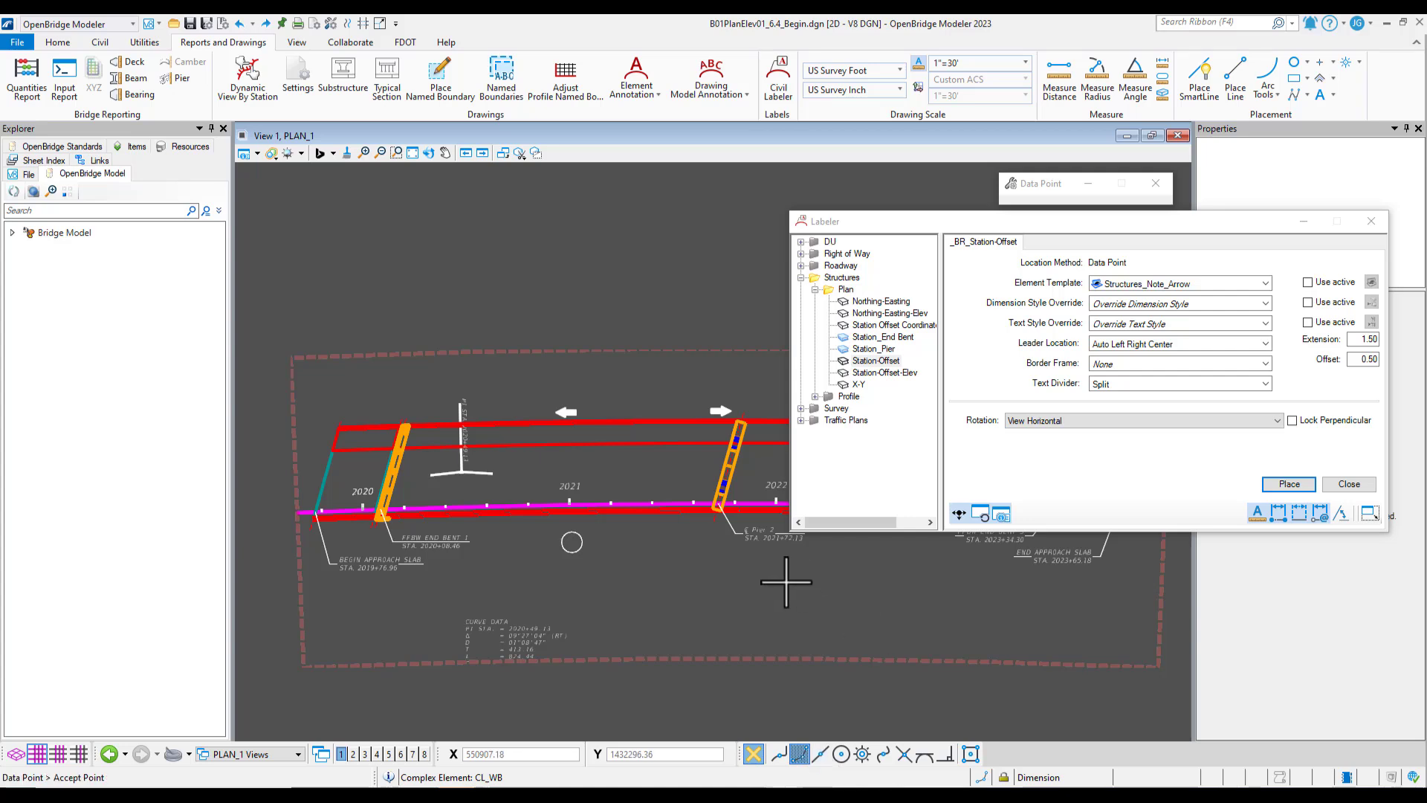
{"action": "left_click", "coordinate": [582, 542]}
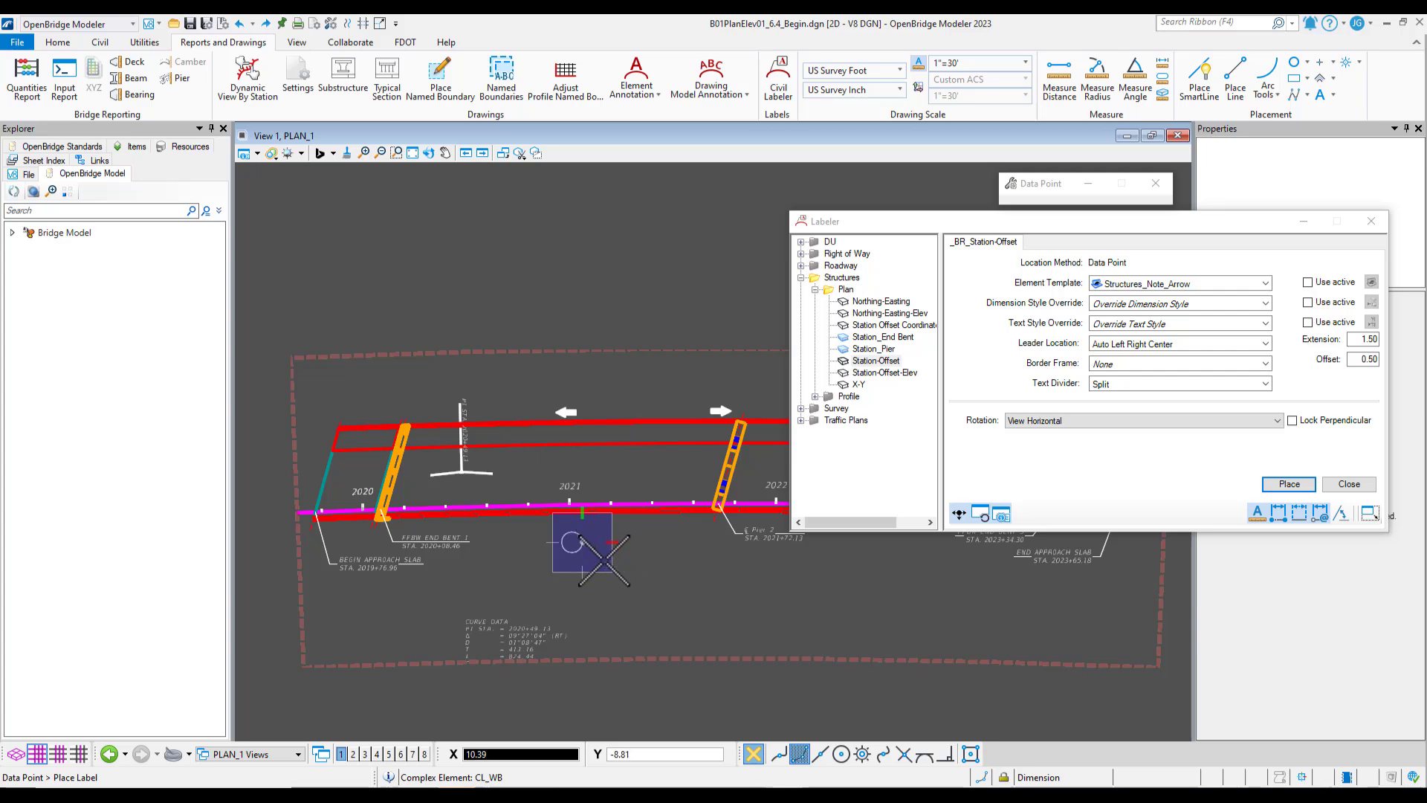
{"action": "left_click", "coordinate": [603, 562]}
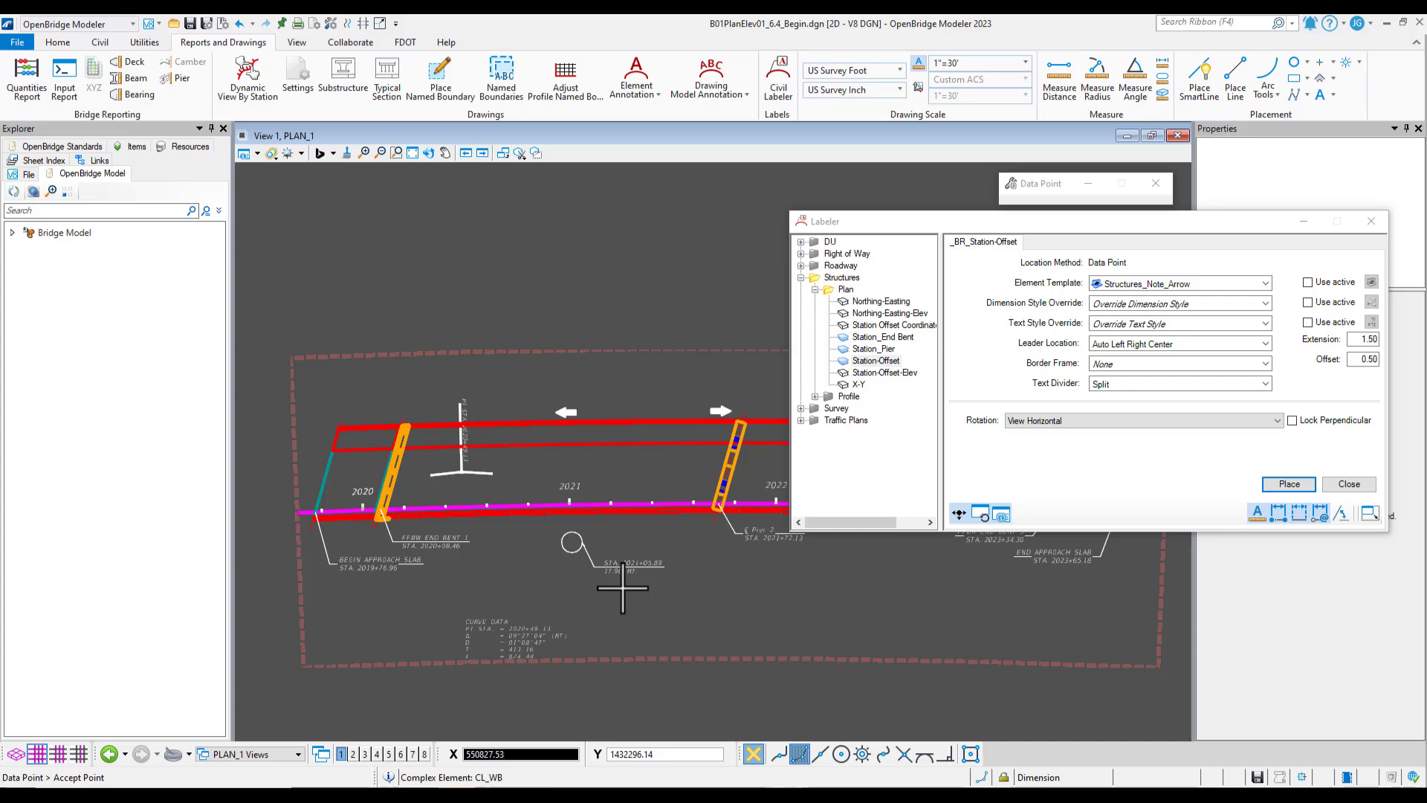
{"action": "scroll", "coordinate": [636, 568], "scroll_direction": "up", "scroll_amount": 2}
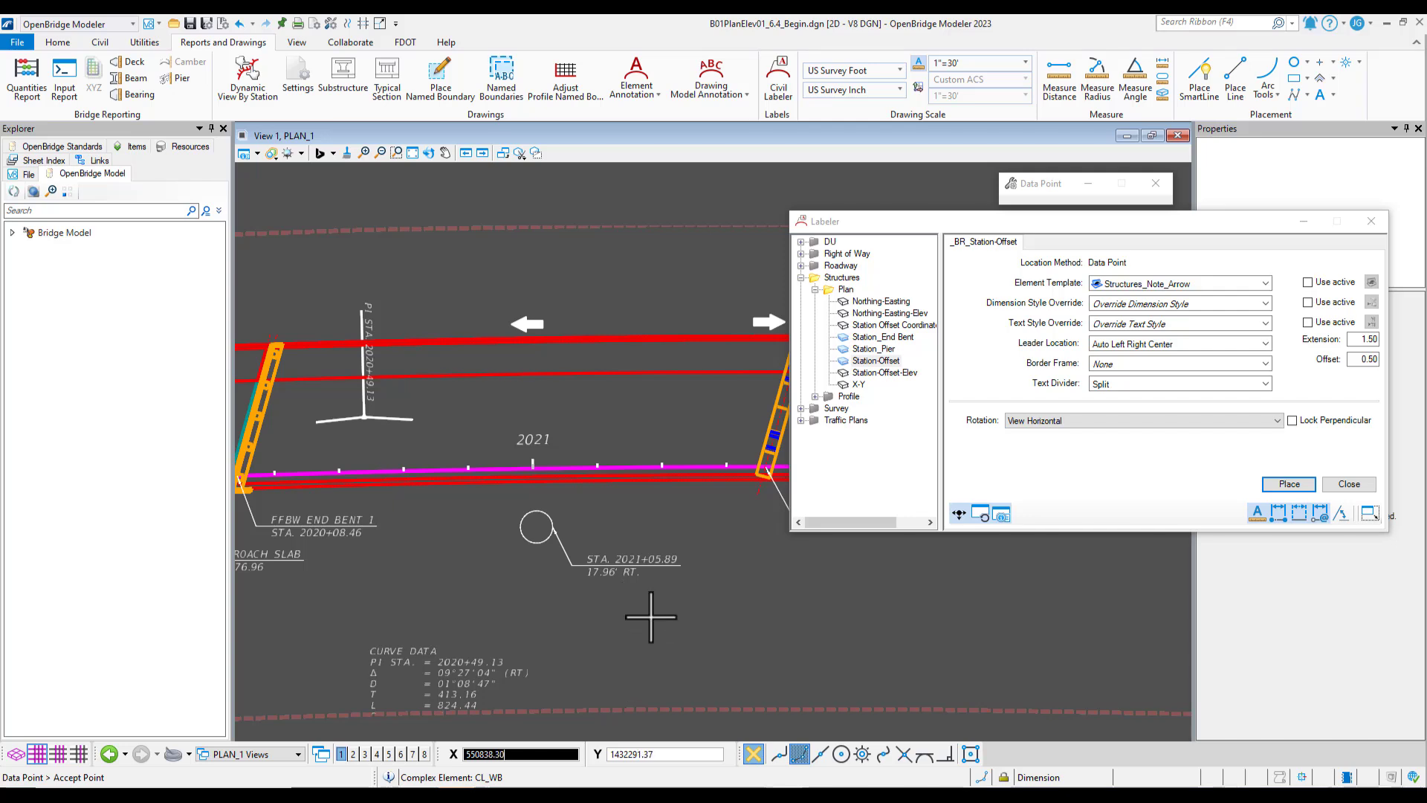
{"action": "left_click", "coordinate": [651, 615]}
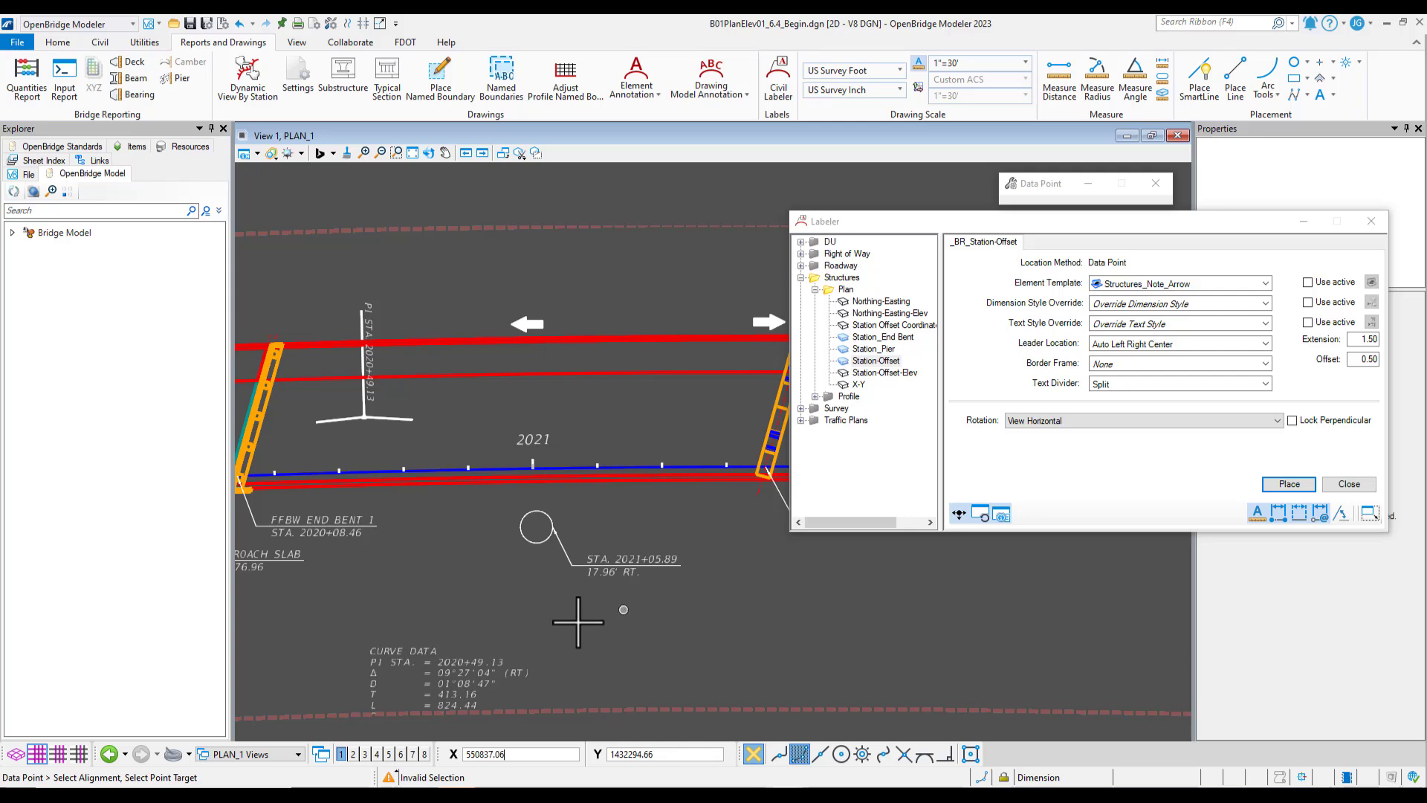
- In the PLAN model, move the circle about 97 ft along X and -19 ft along Y, near station 2022, and return to PLAN_1
{"action": "left_click", "coordinate": [279, 756]}
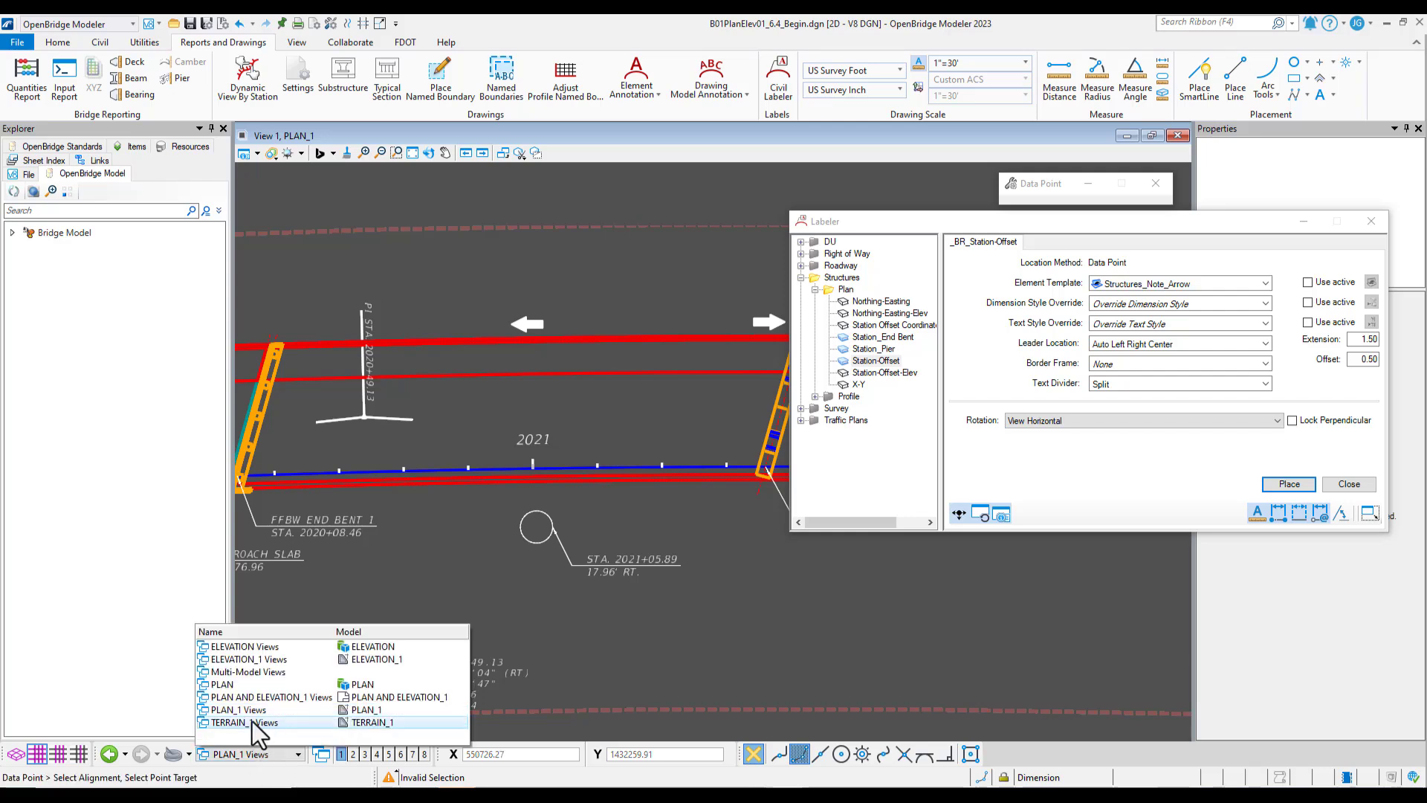
{"action": "left_click", "coordinate": [370, 684]}
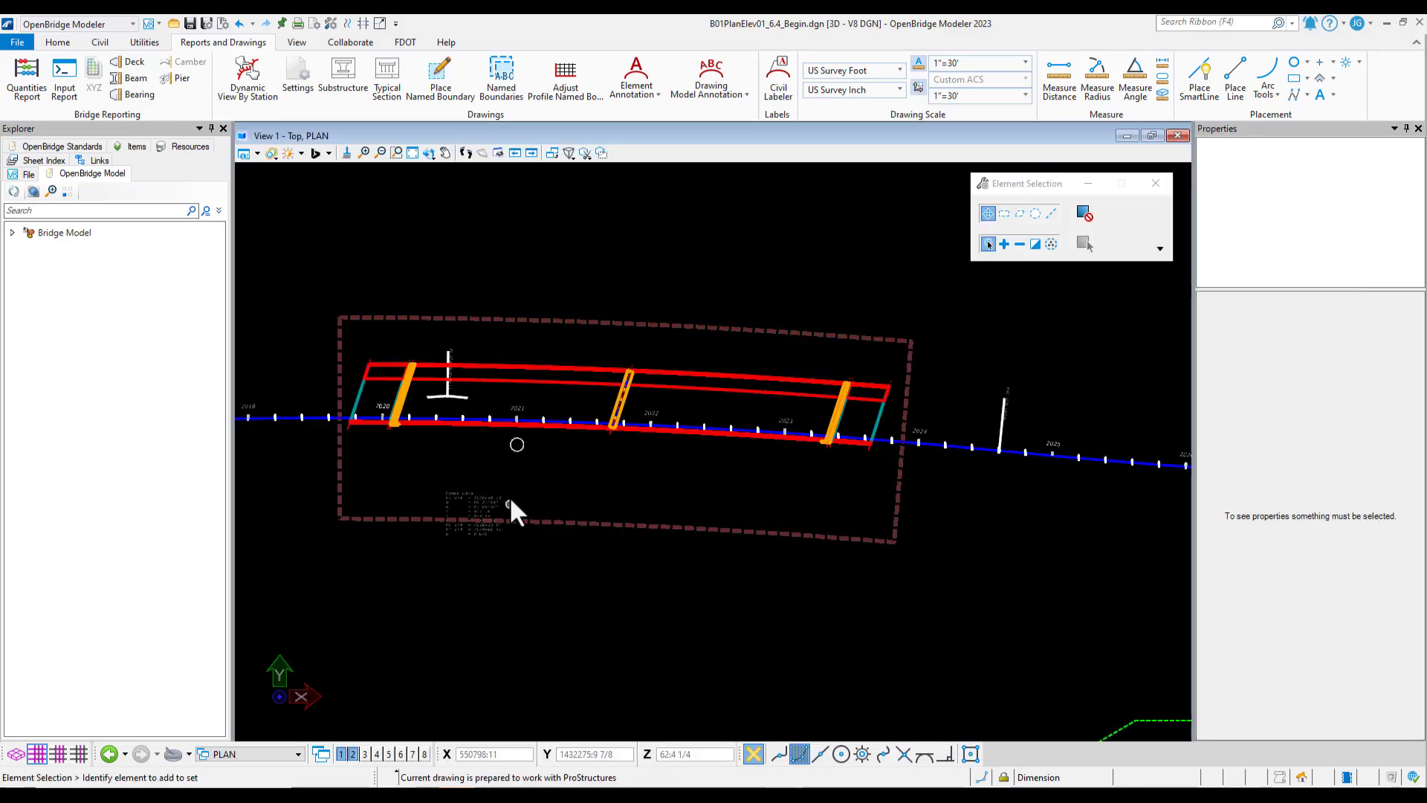
{"action": "left_click", "coordinate": [519, 447]}
{"action": "left_click", "coordinate": [83, 29]}
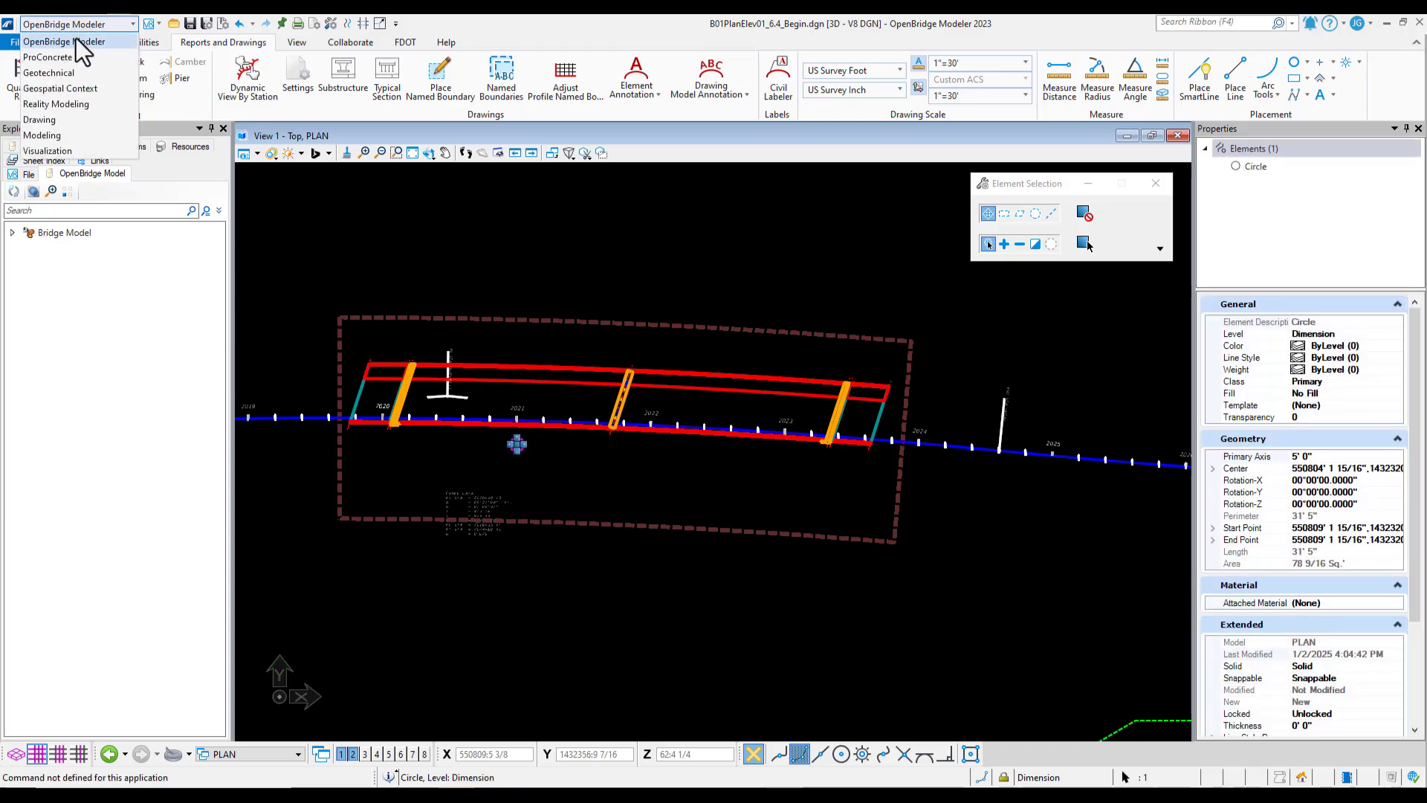
{"action": "left_click", "coordinate": [57, 135]}
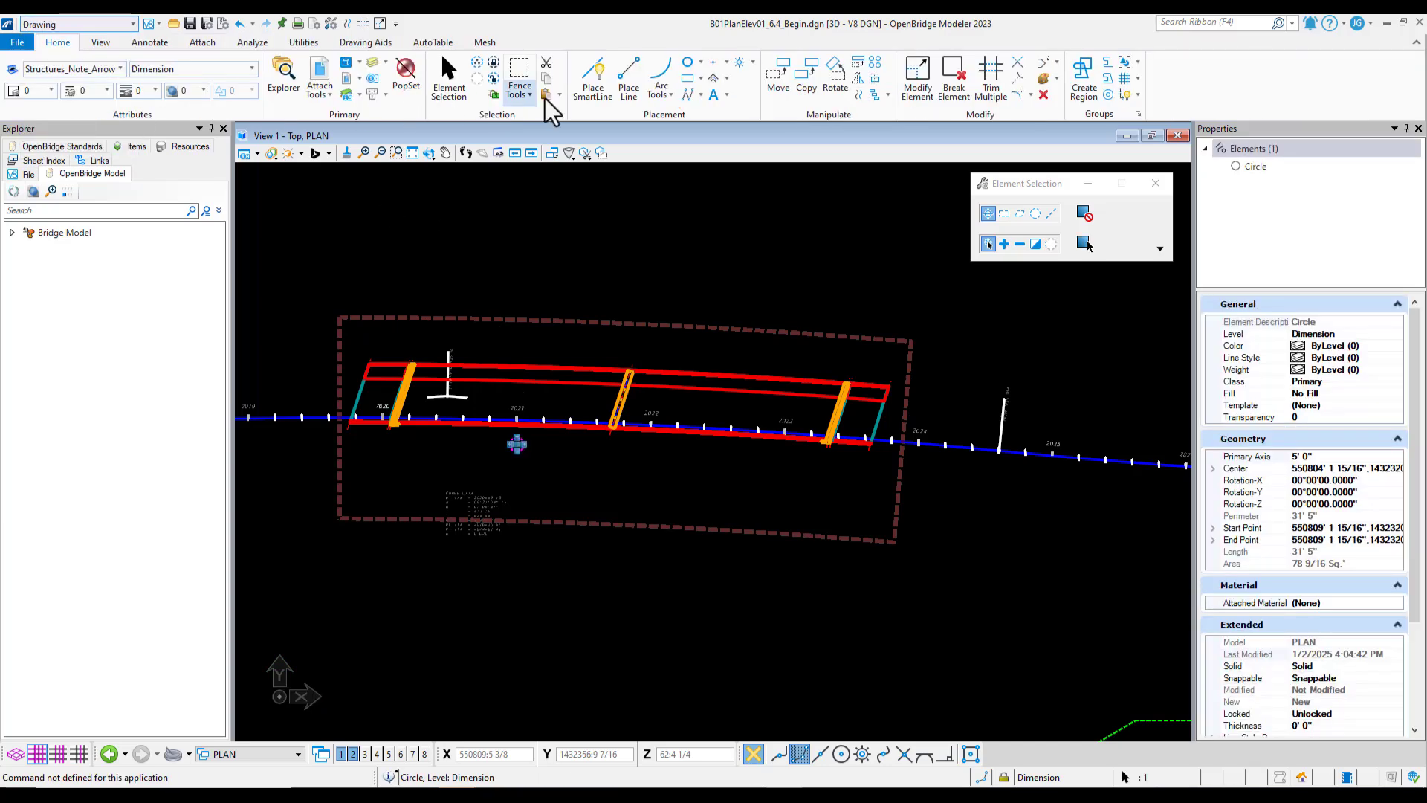
{"action": "left_click", "coordinate": [777, 78]}
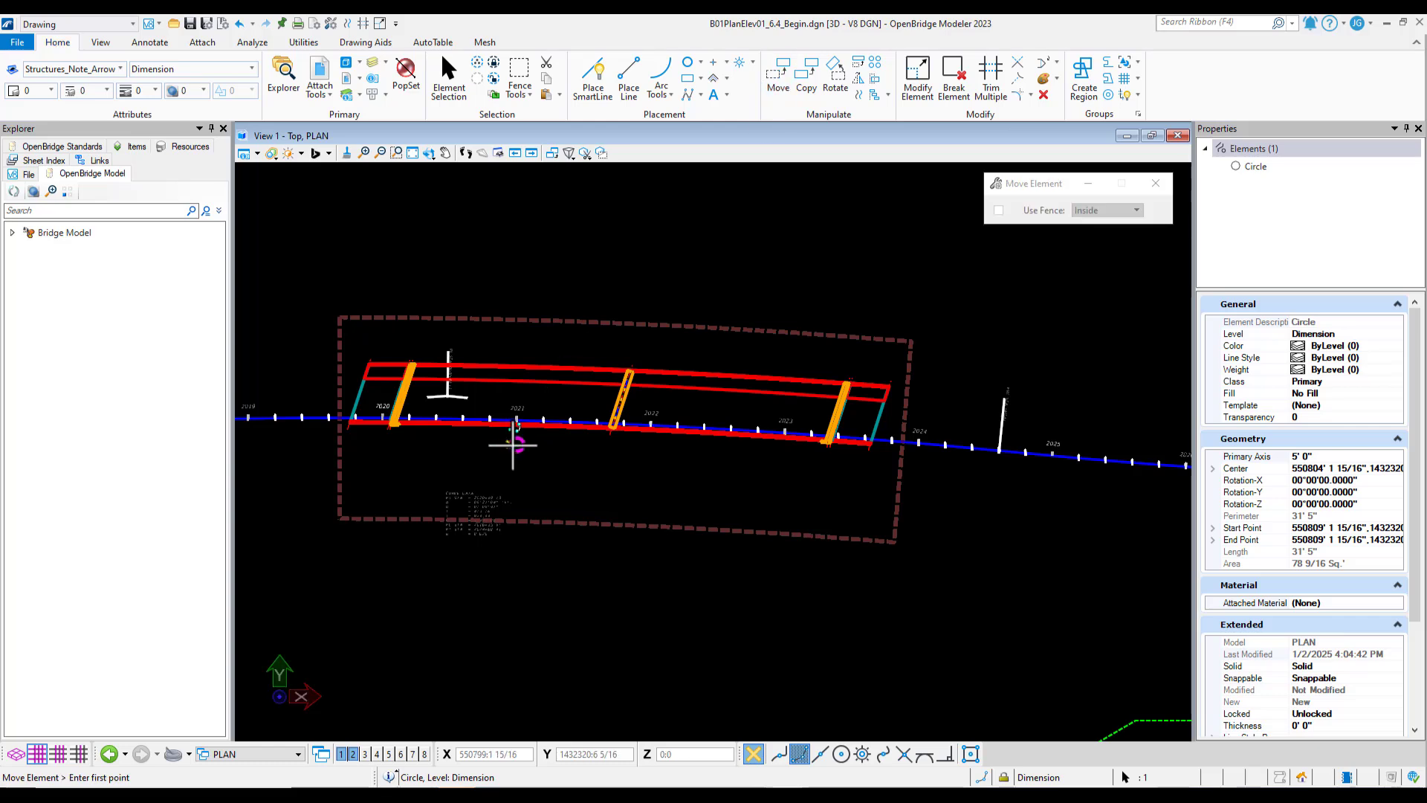
{"action": "left_click", "coordinate": [518, 443]}
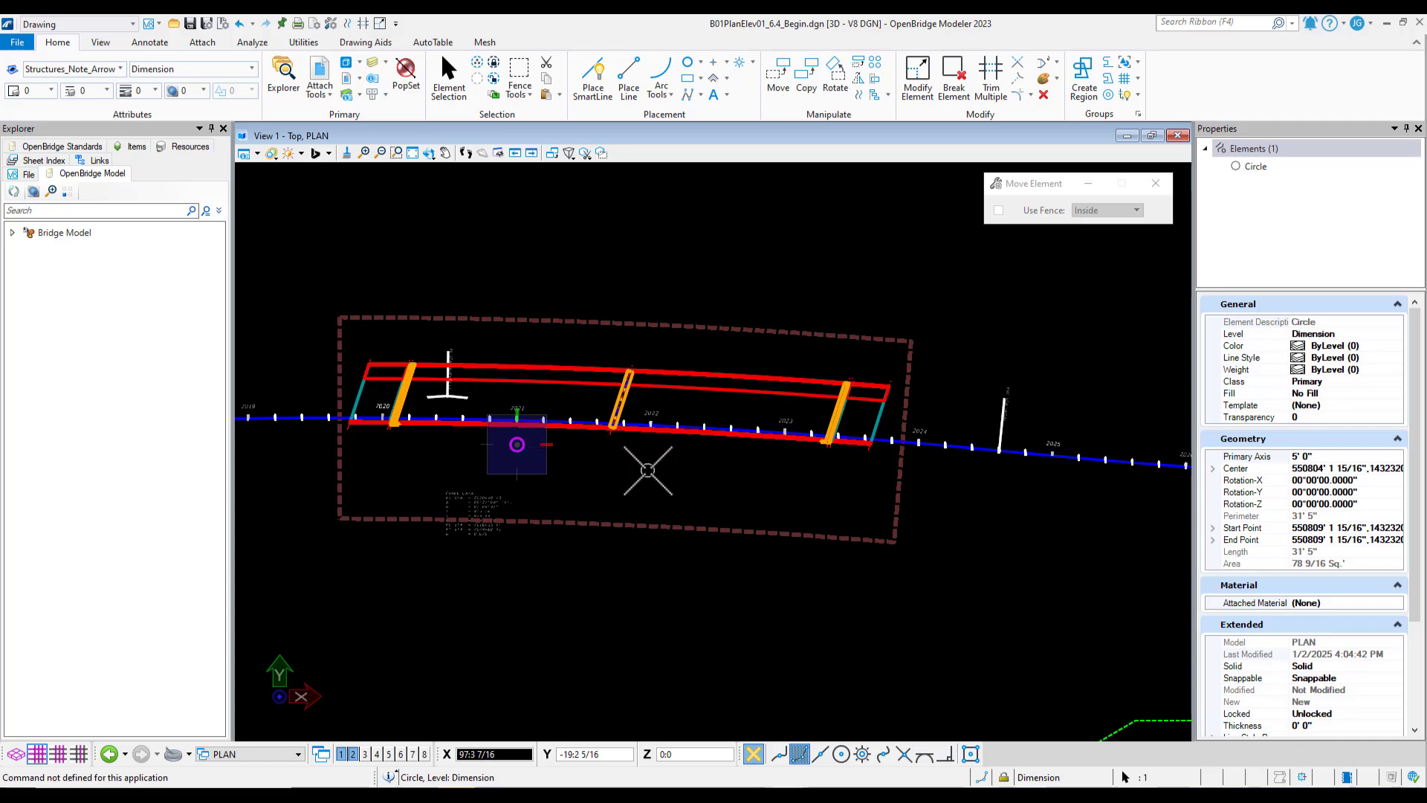
{"action": "left_click", "coordinate": [648, 469]}
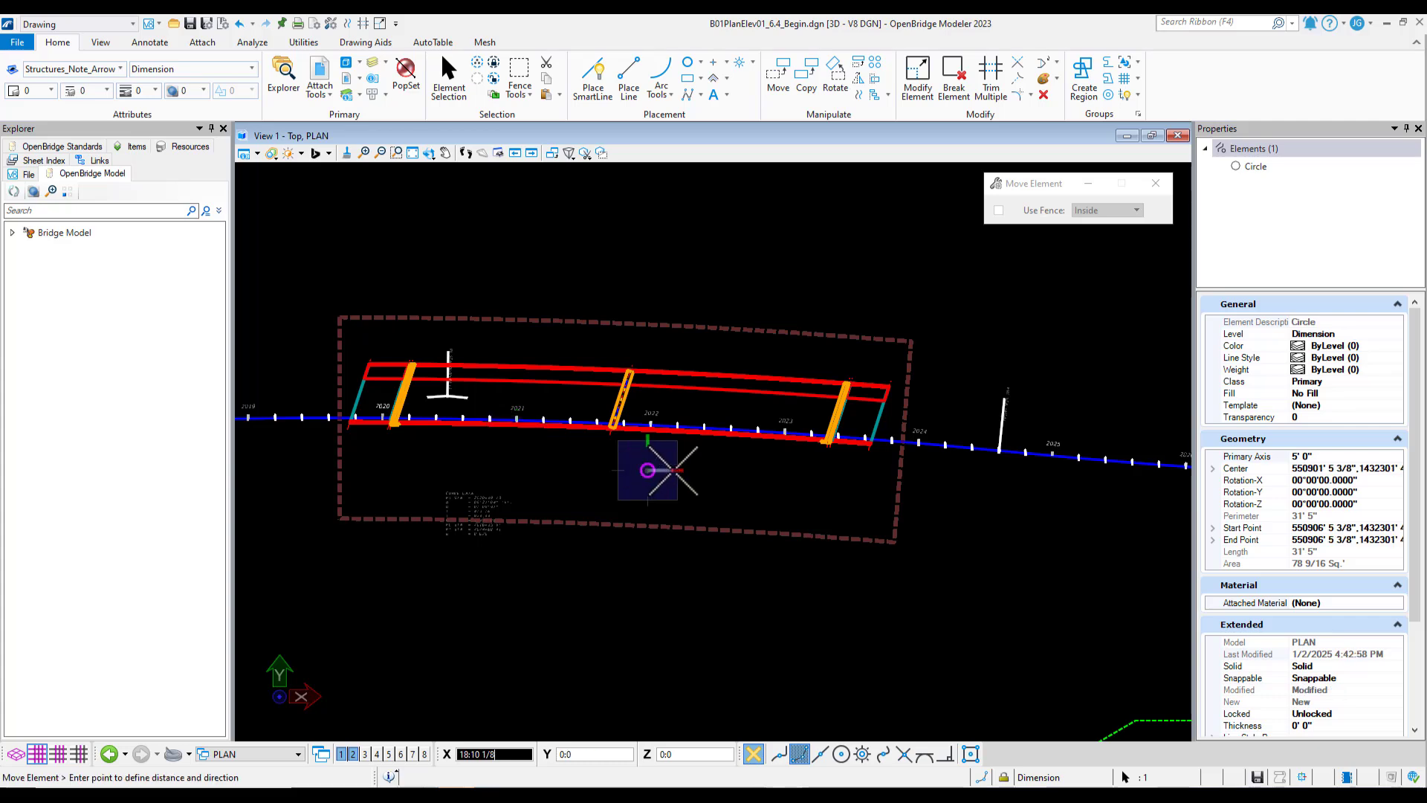
{"action": "key", "text": "Escape"}
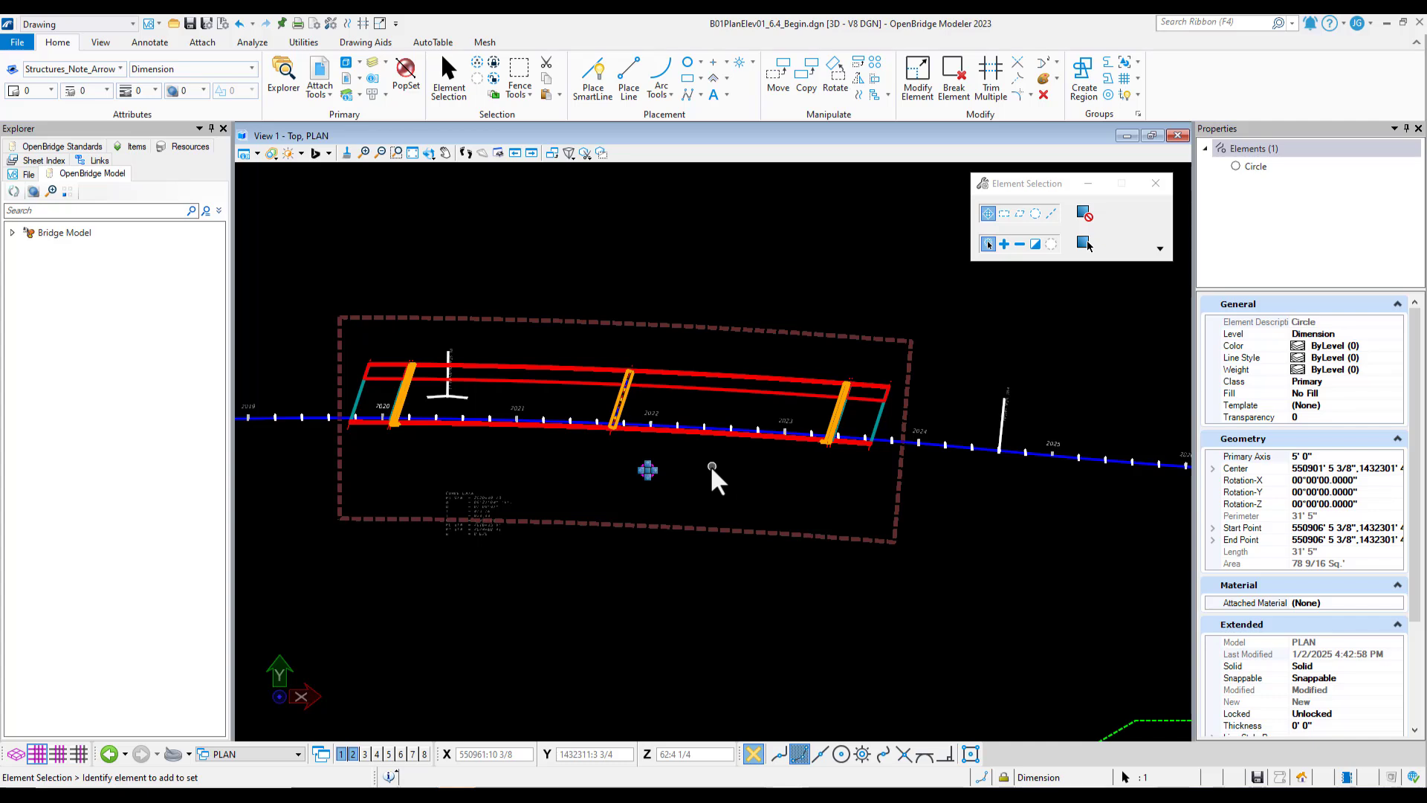
{"action": "key", "text": "Escape"}
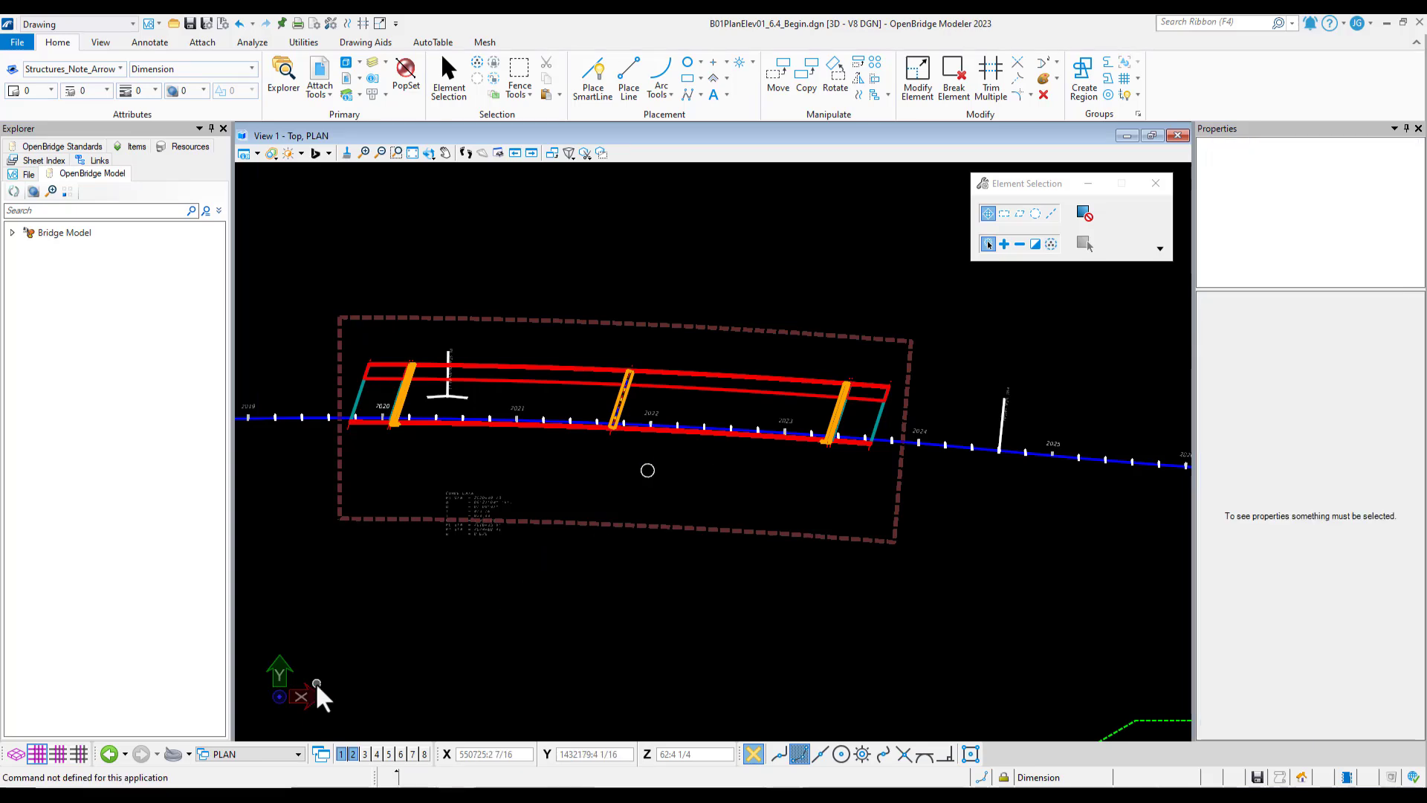
{"action": "left_click", "coordinate": [265, 755]}
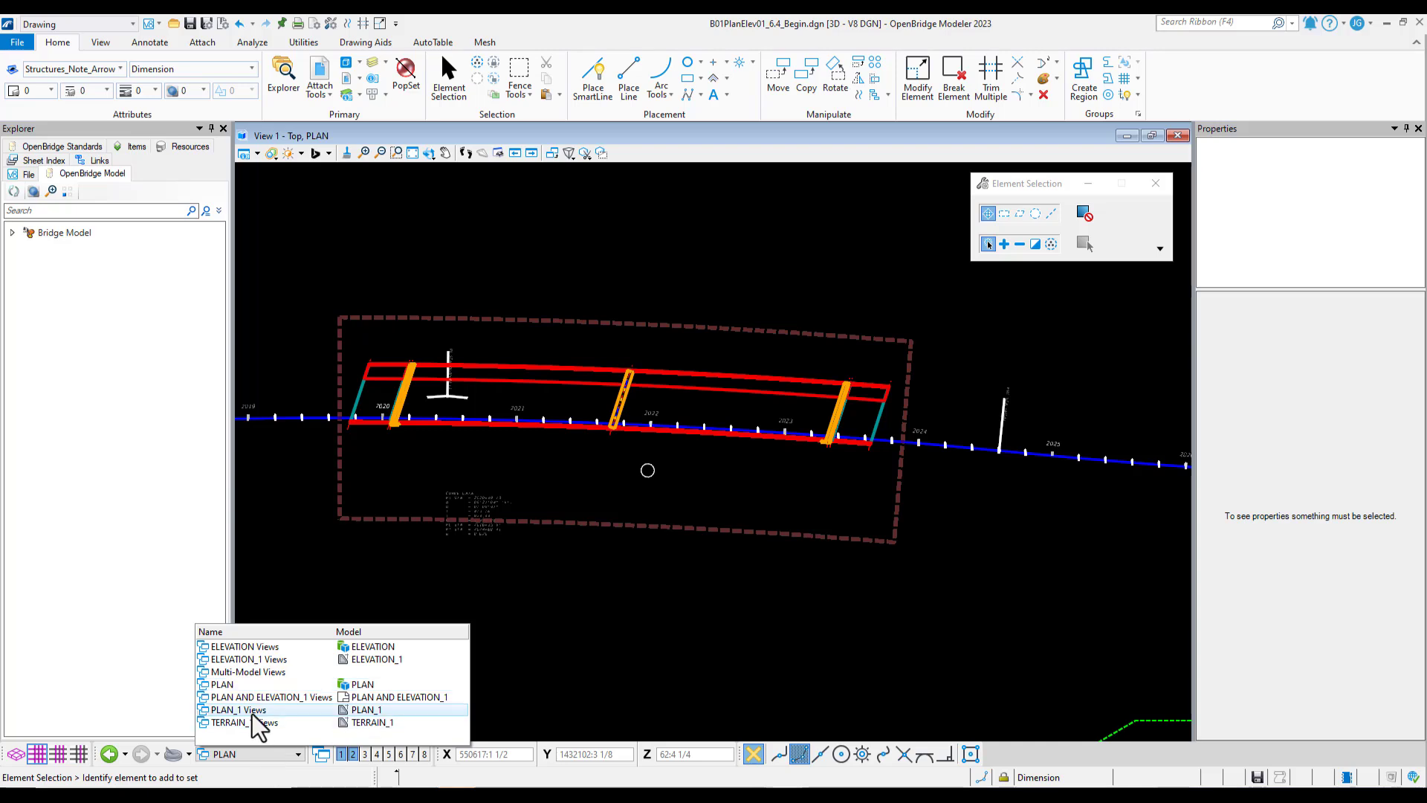
{"action": "left_click", "coordinate": [365, 709]}
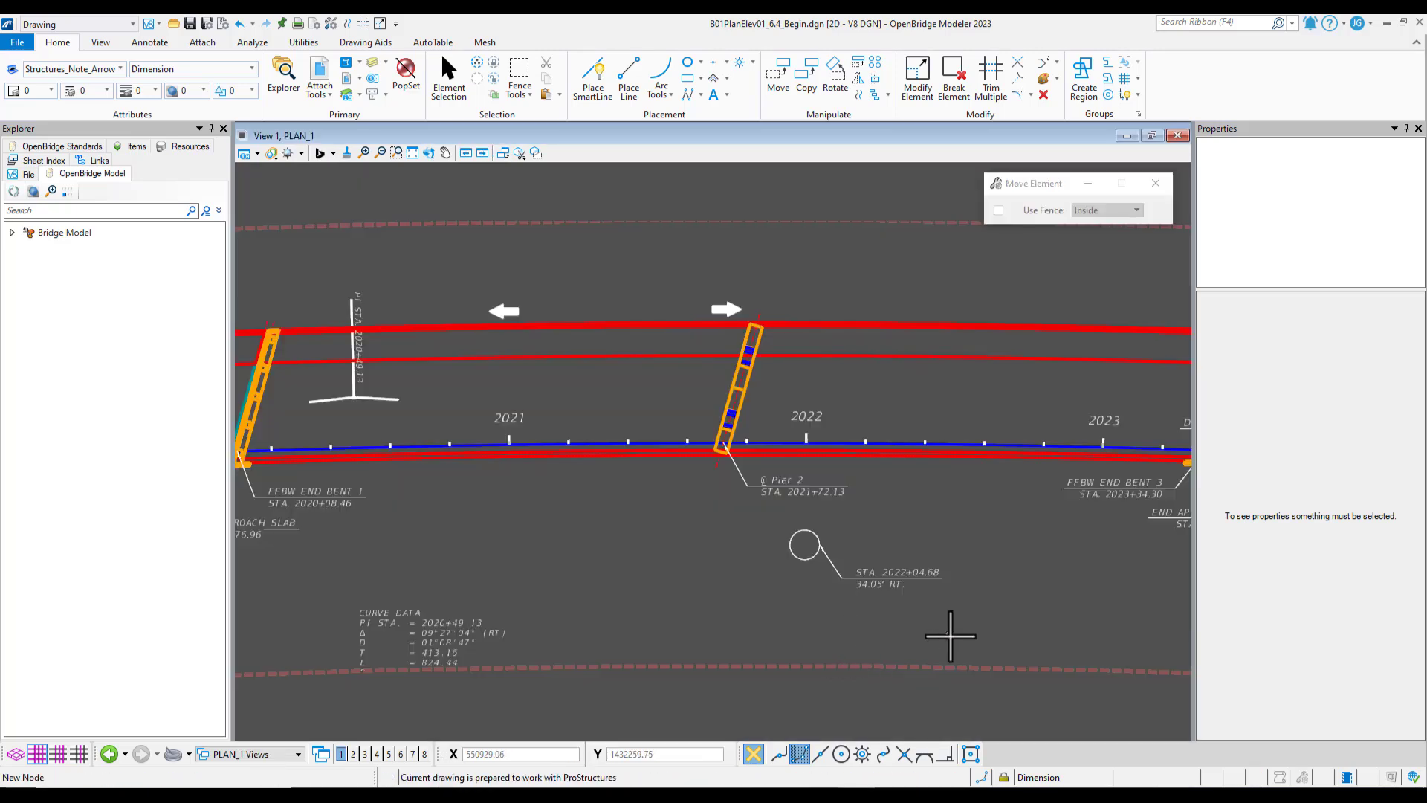